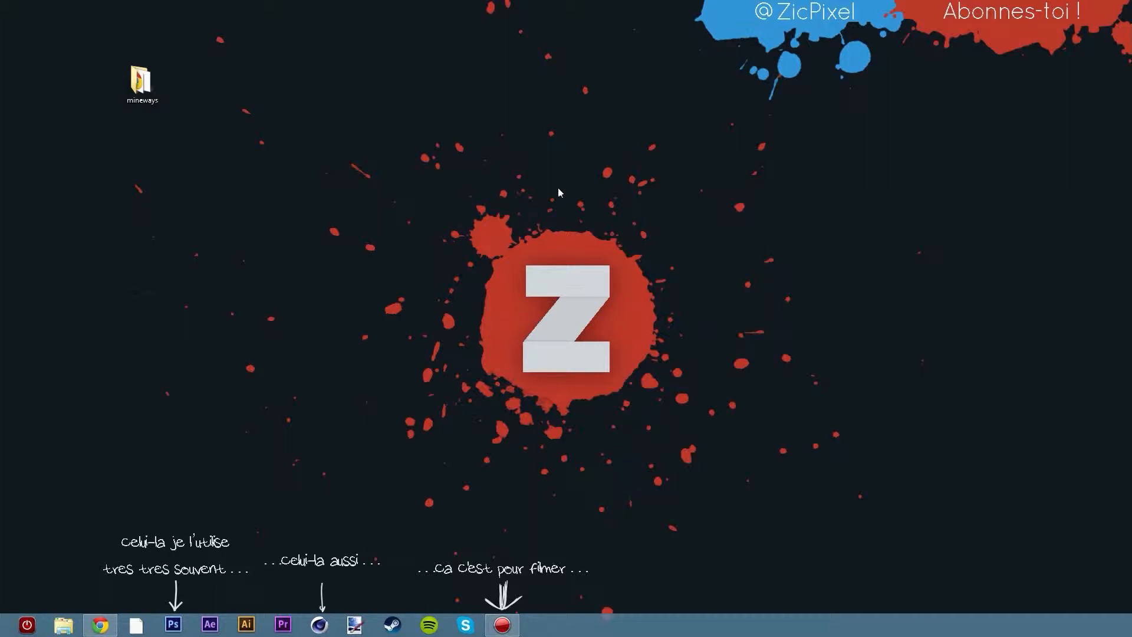
# Switch to Chrome, review the Mineways page's introduction, example images and download options, and close the page
pyautogui.moveTo(113, 626)
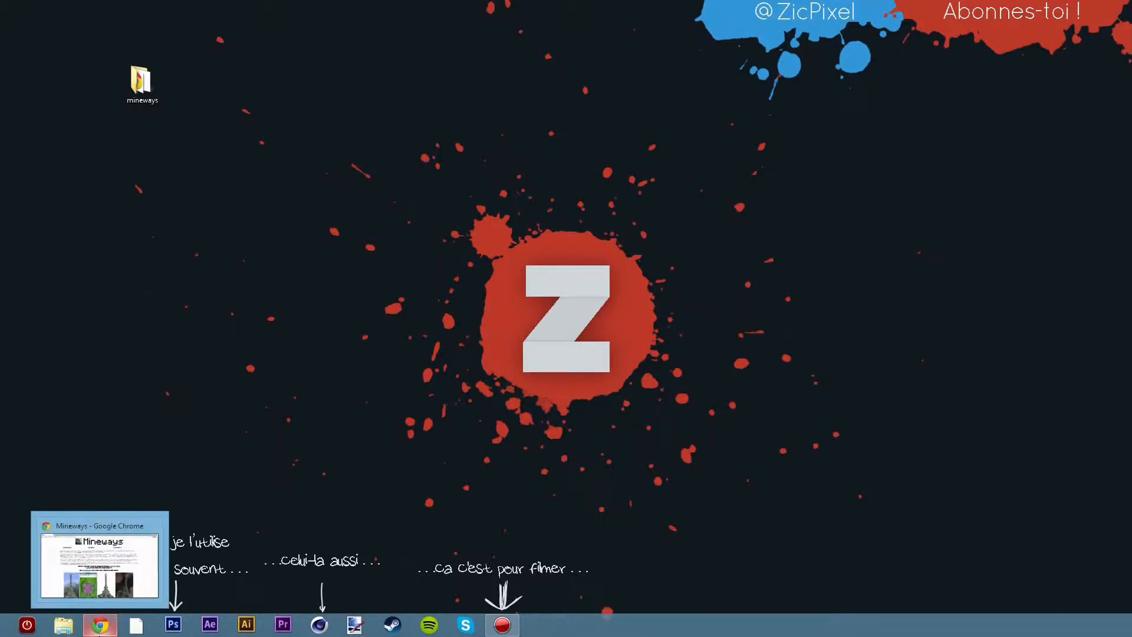
pyautogui.click(106, 627)
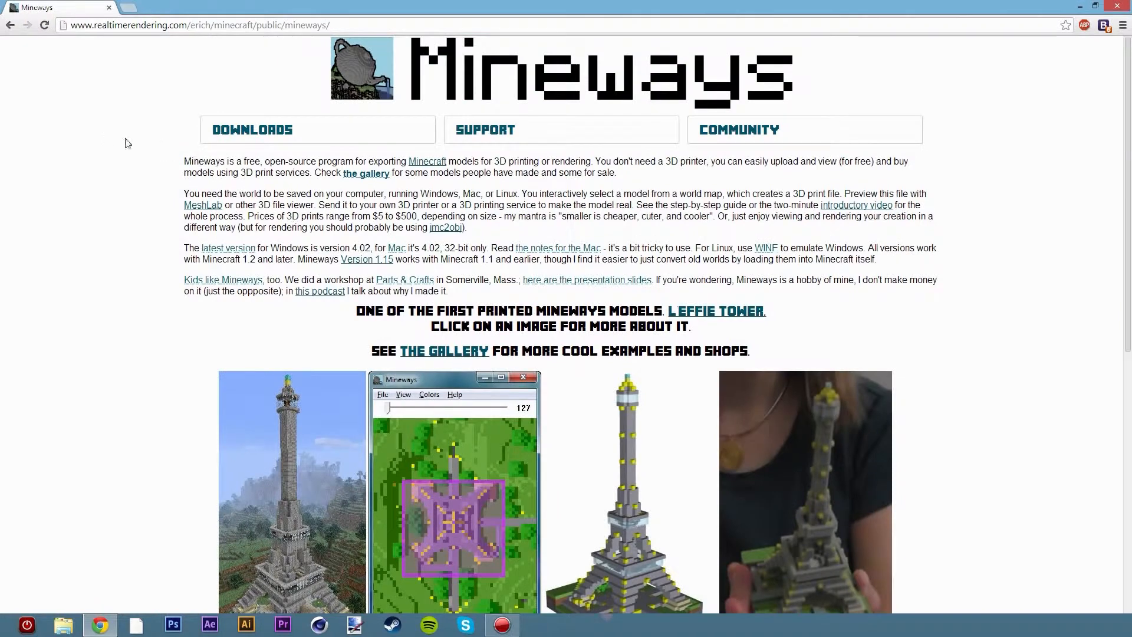
pyautogui.moveTo(230, 136)
pyautogui.scroll(-5, 109, 165)
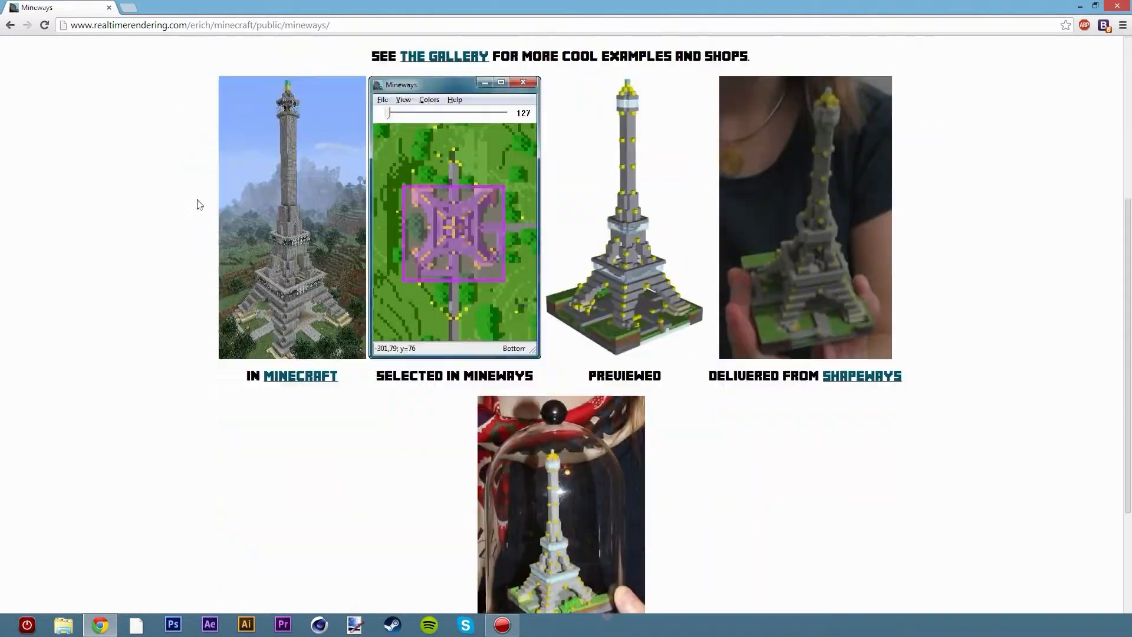
pyautogui.scroll(1, 301, 317)
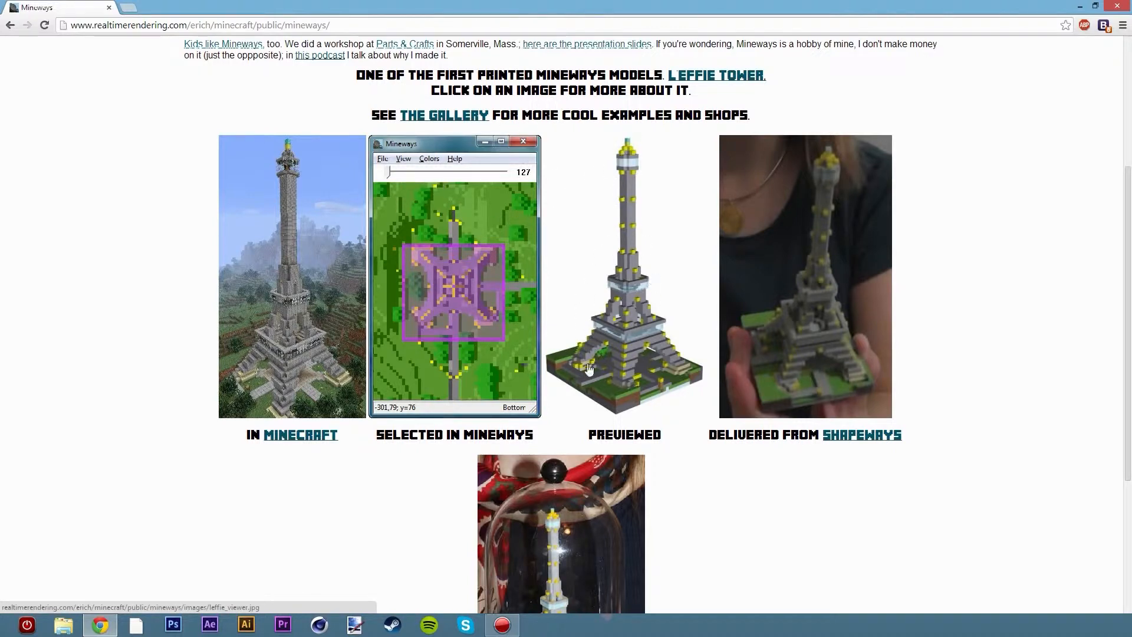
pyautogui.scroll(-1, 830, 269)
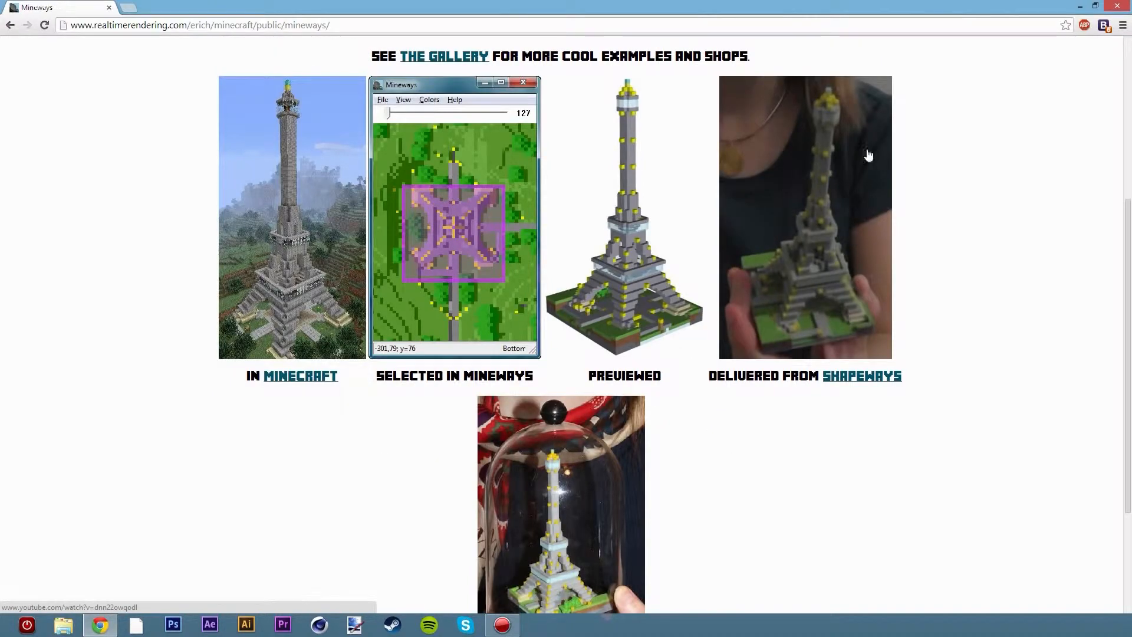
pyautogui.scroll(-2, 914, 260)
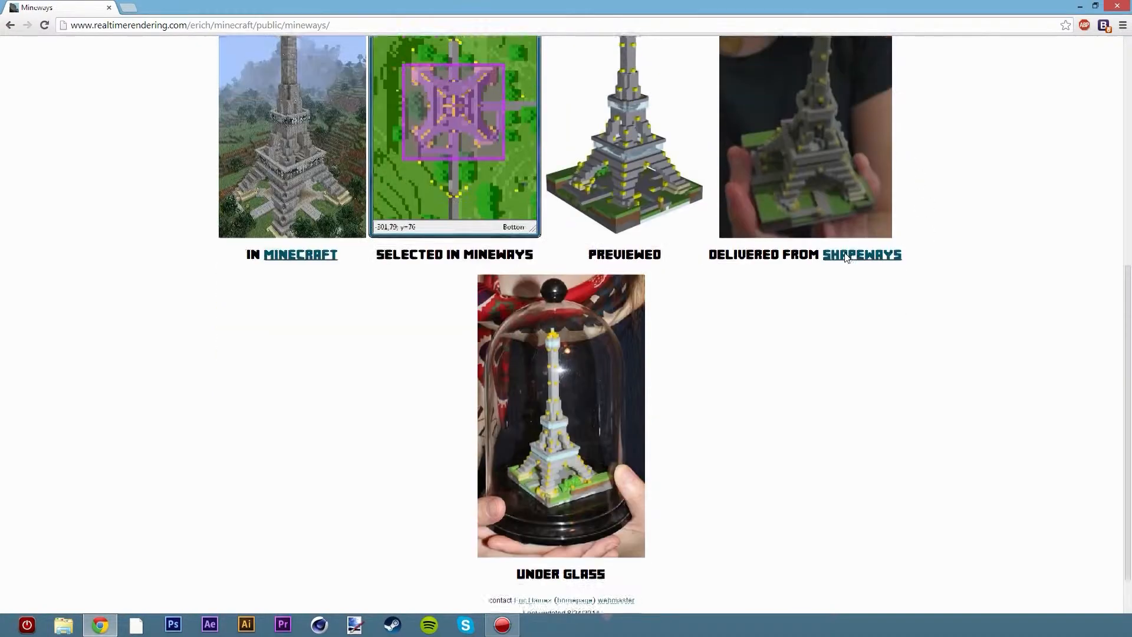
pyautogui.scroll(2, 846, 258)
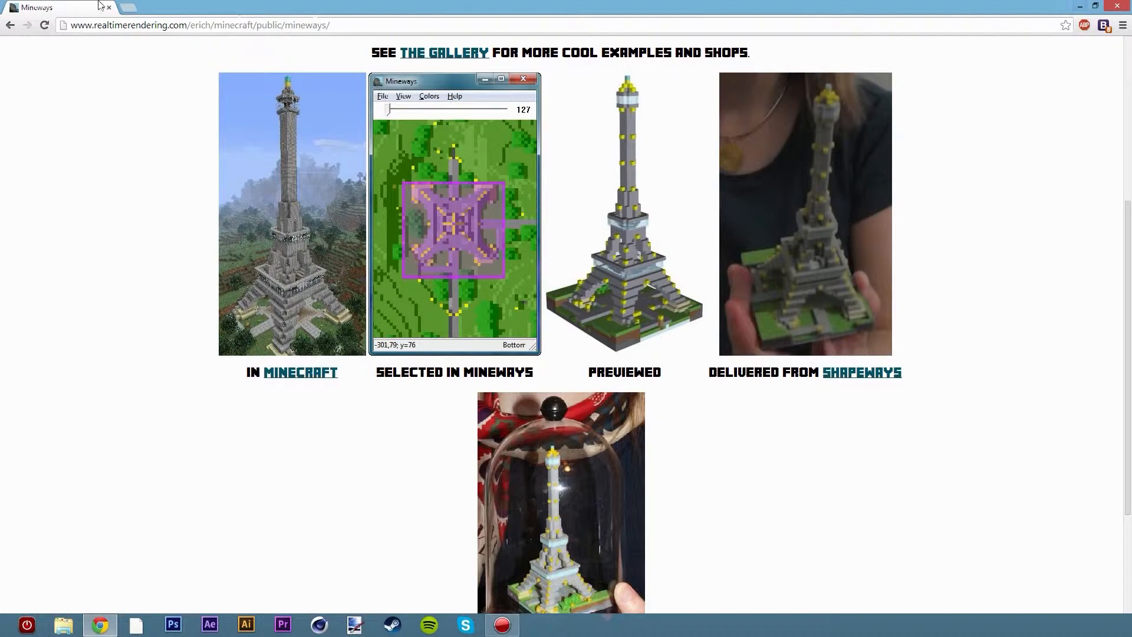
pyautogui.scroll(5, 176, 89)
pyautogui.moveTo(265, 135)
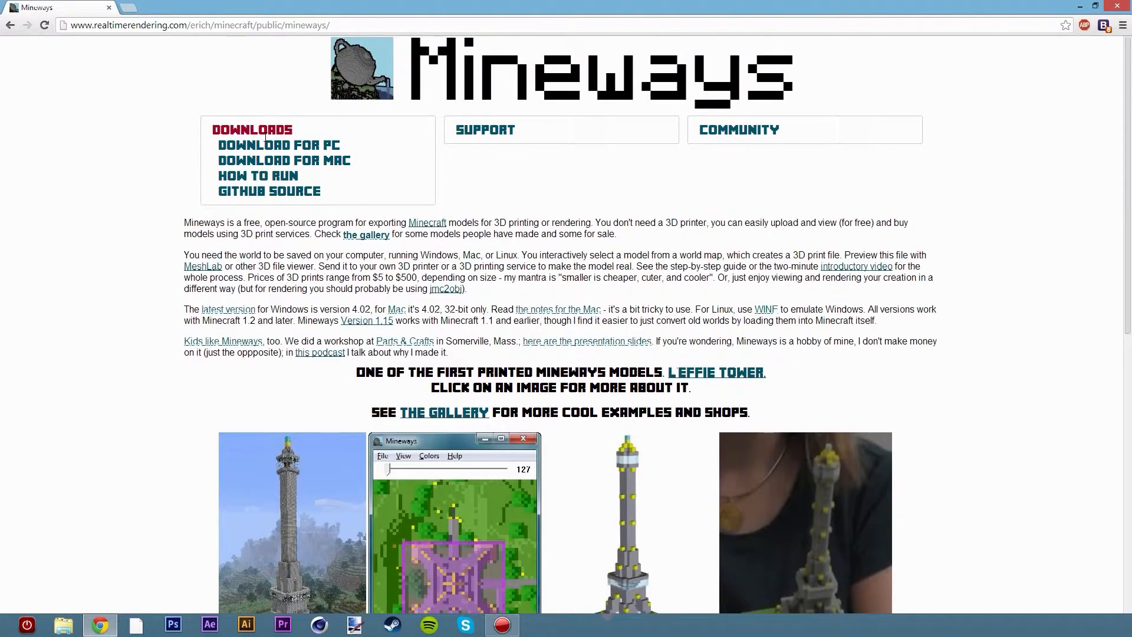
pyautogui.click(109, 10)
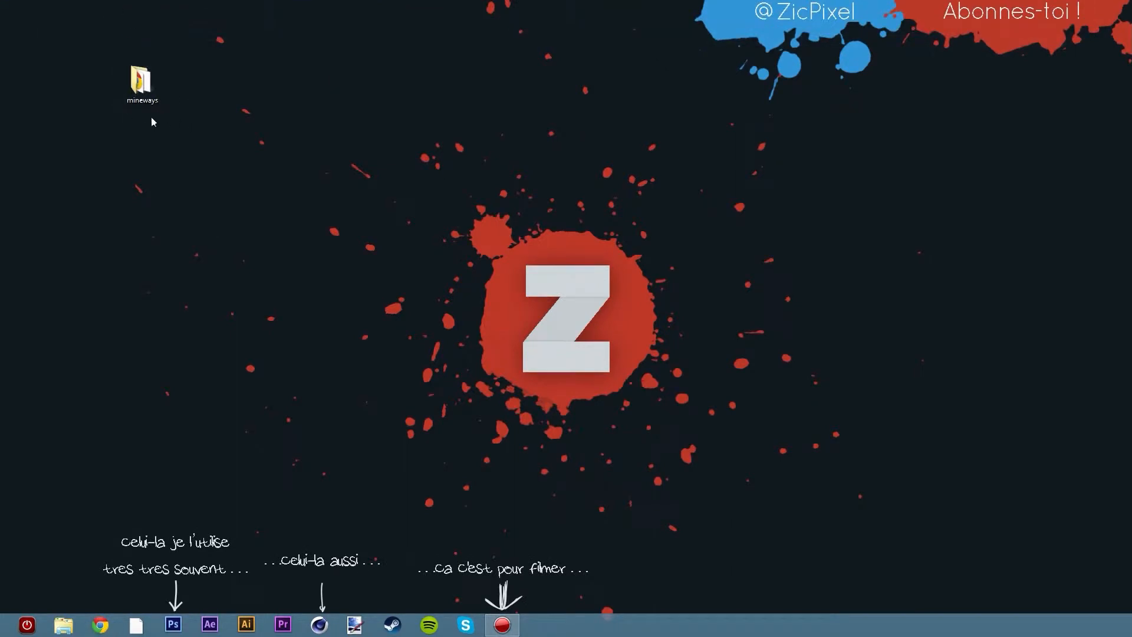
# Open the mineways folder on the desktop, launch Mineways.exe from it and maximize the Mineways window
pyautogui.doubleClick(138, 86)
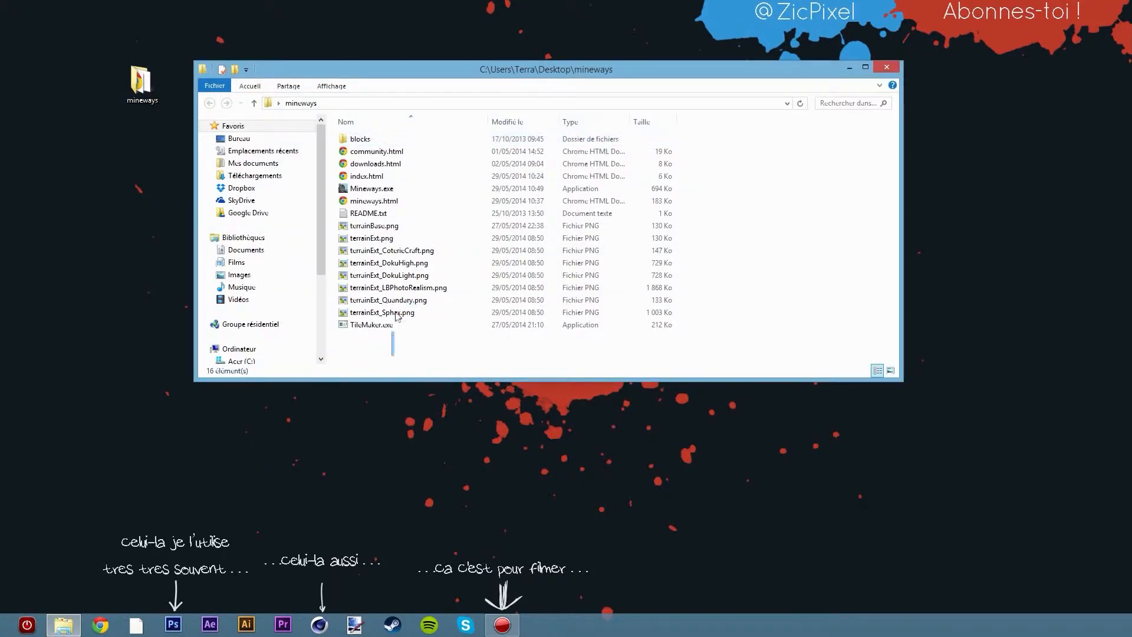
pyautogui.hotkey('ctrl', 'a')
pyautogui.click(372, 360)
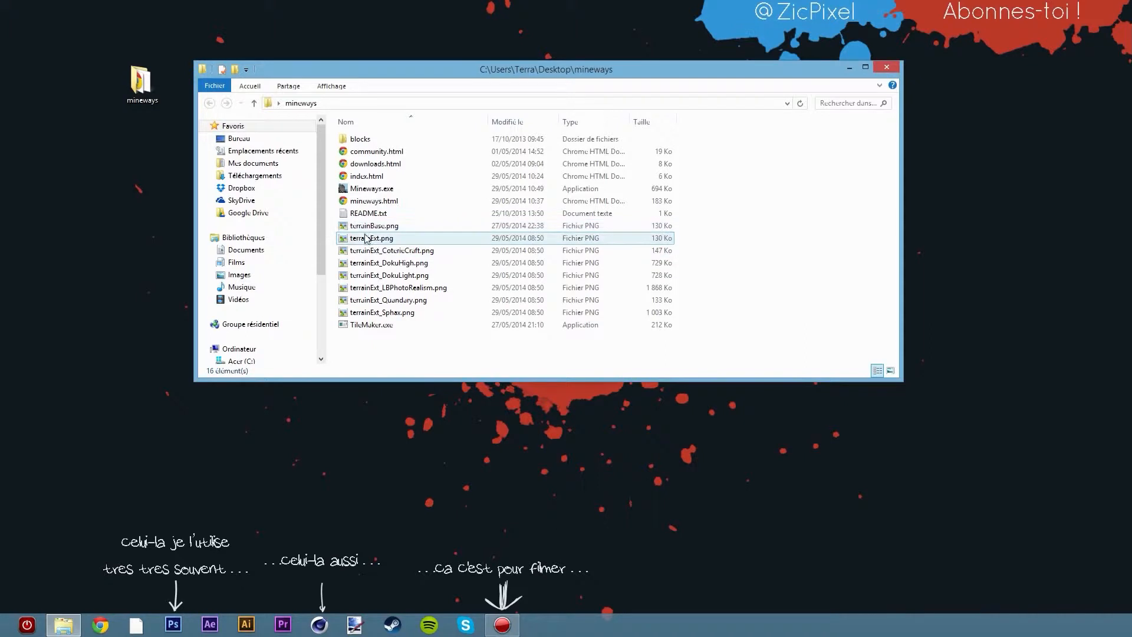
pyautogui.doubleClick(406, 189)
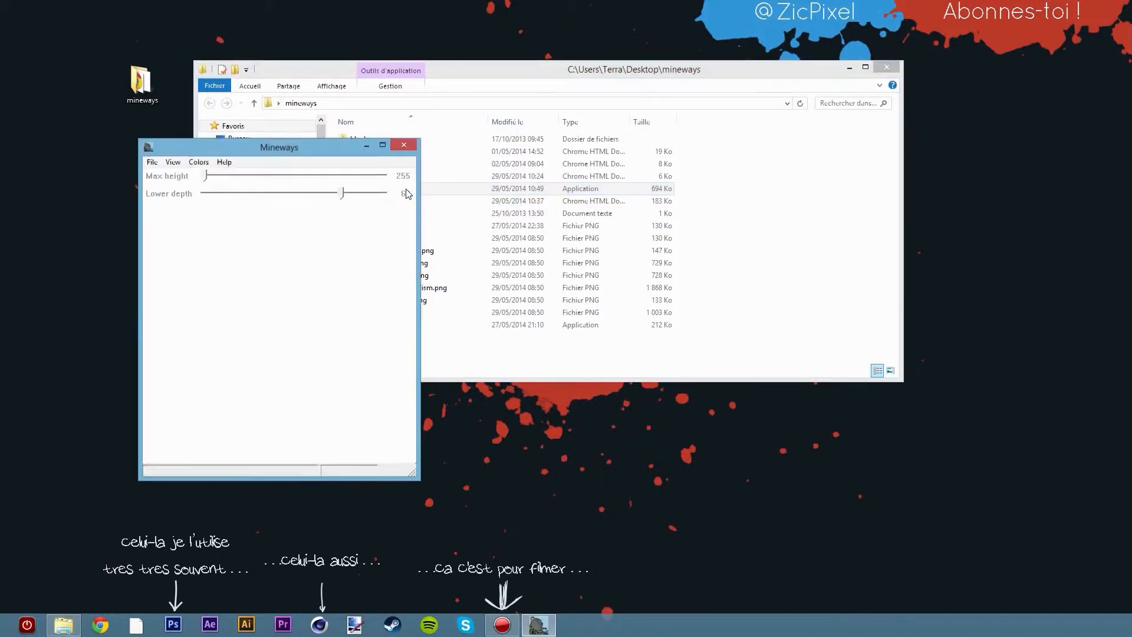
pyautogui.moveTo(261, 151); pyautogui.dragTo(419, 10)
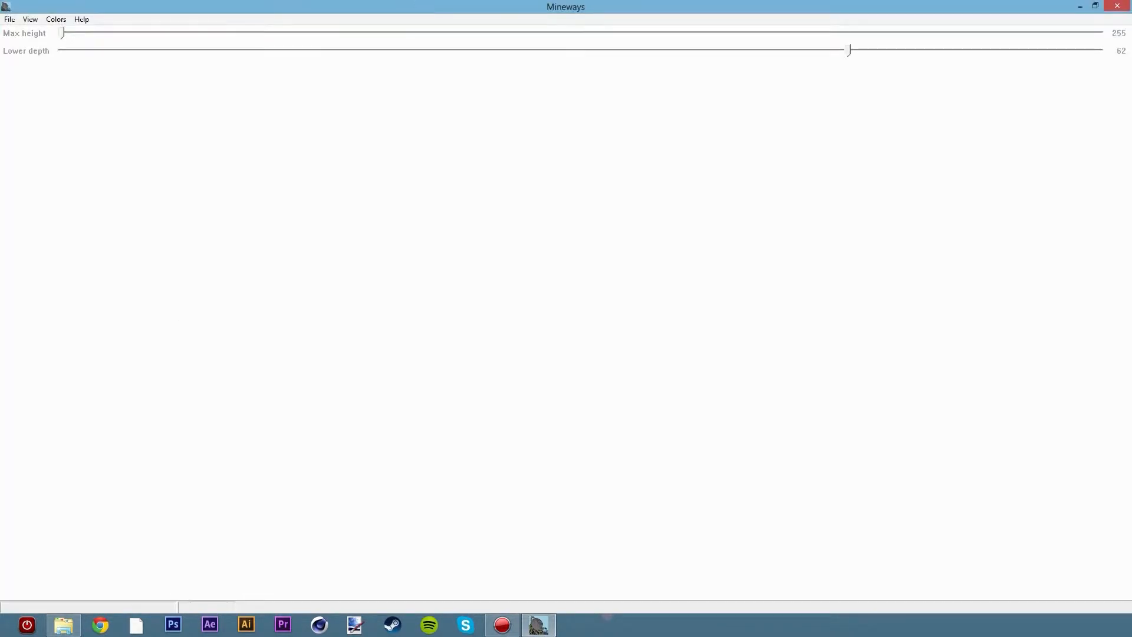
pyautogui.click(16, 23)
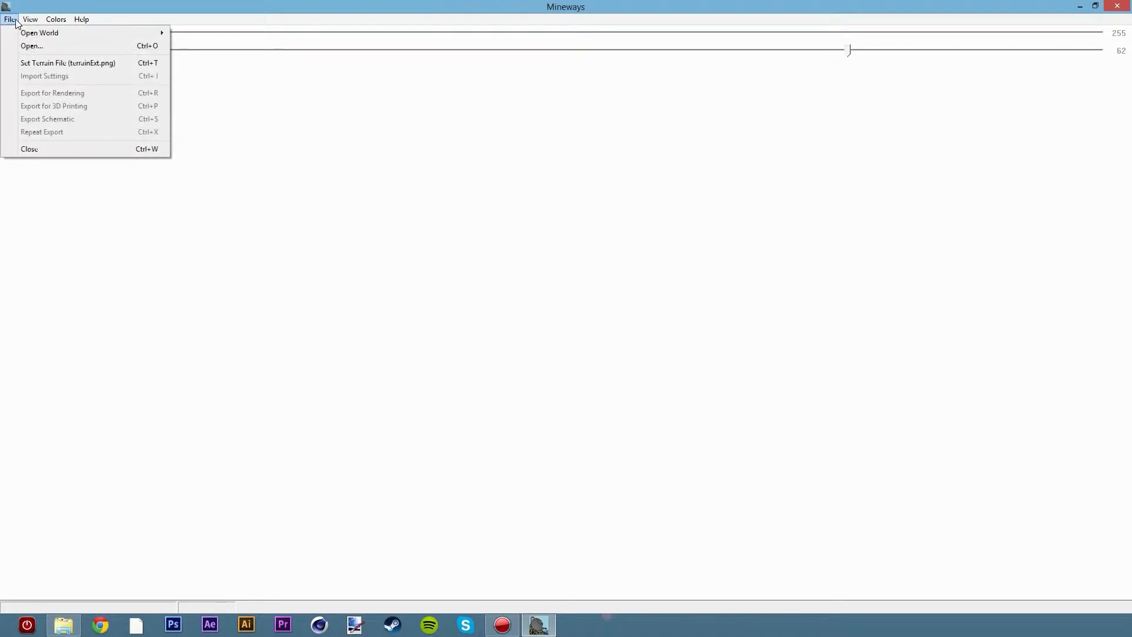
pyautogui.click(218, 126)
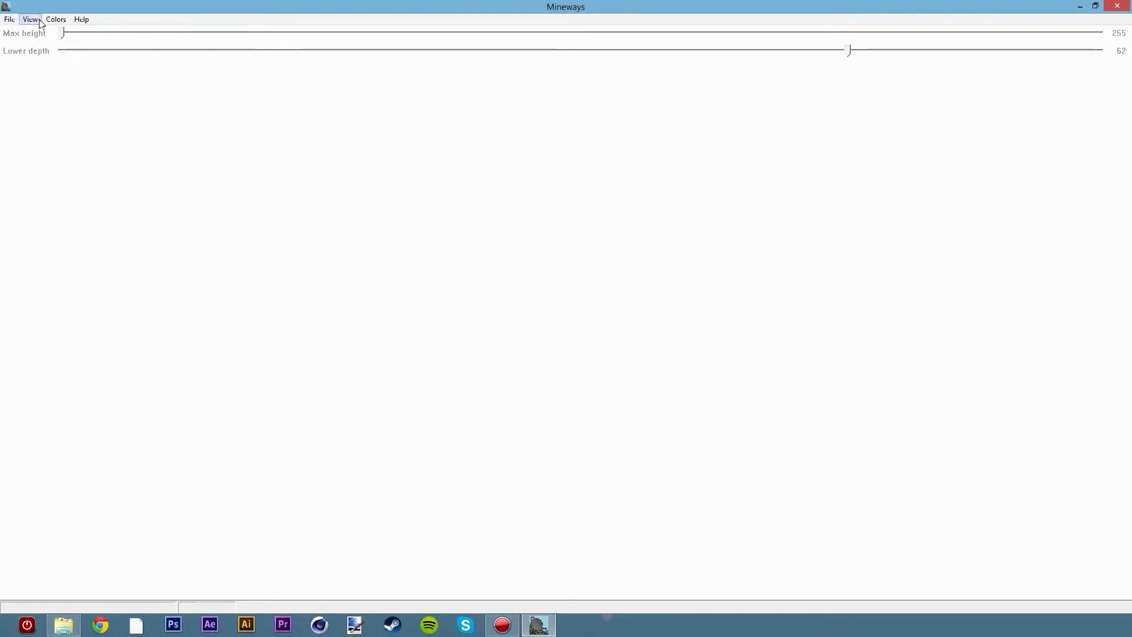
pyautogui.click(10, 20)
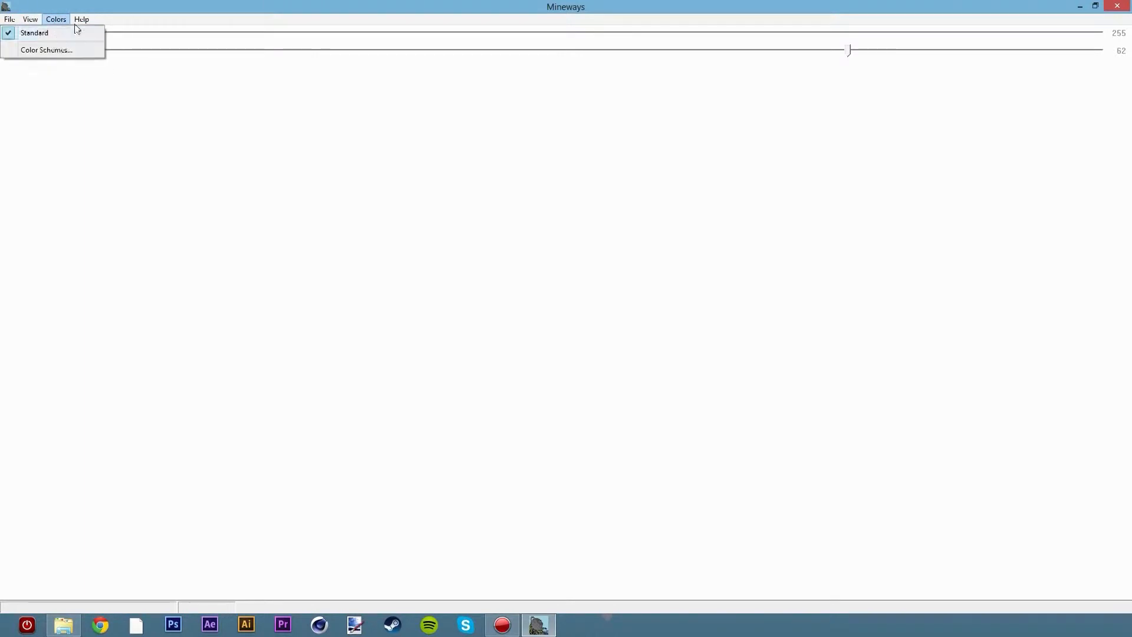
pyautogui.click(80, 52)
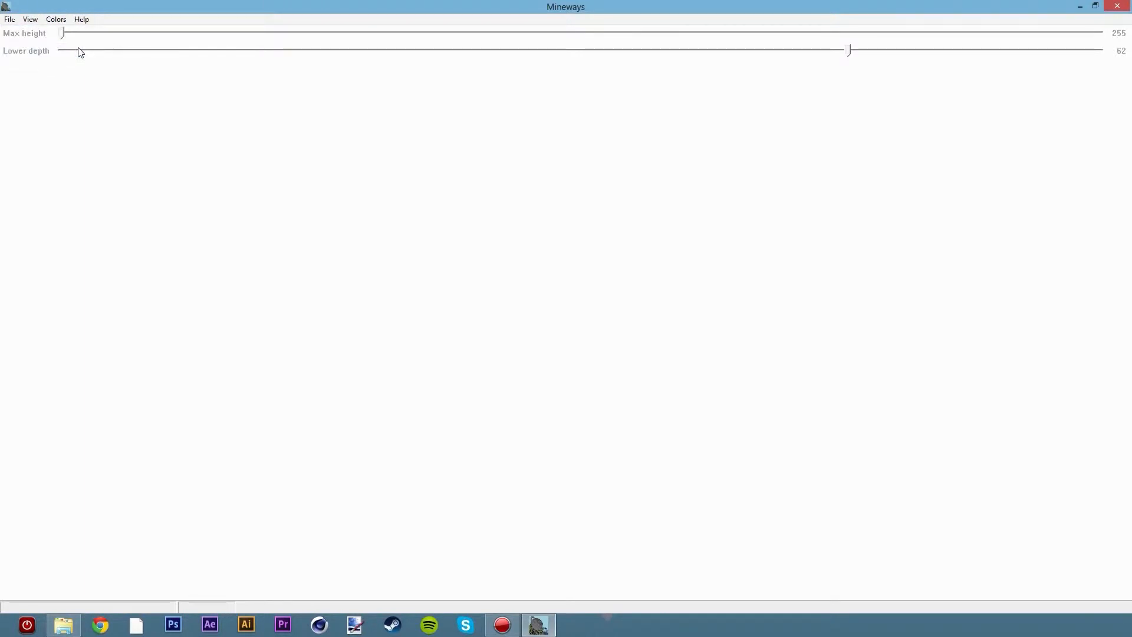
pyautogui.click(61, 22)
pyautogui.moveTo(31, 22)
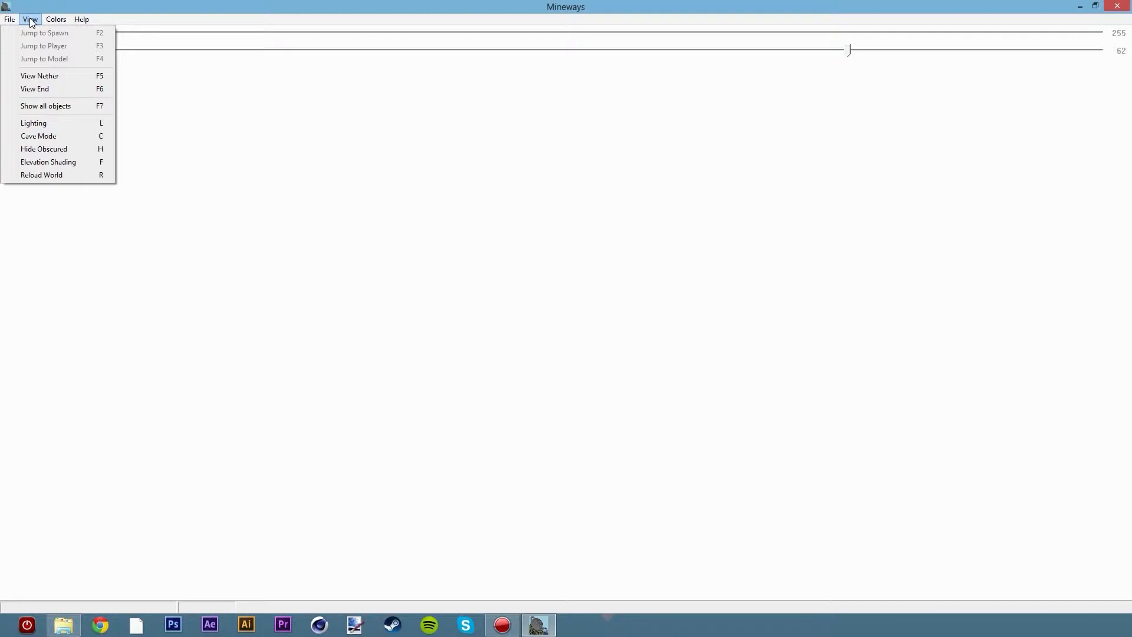
pyautogui.click(31, 22)
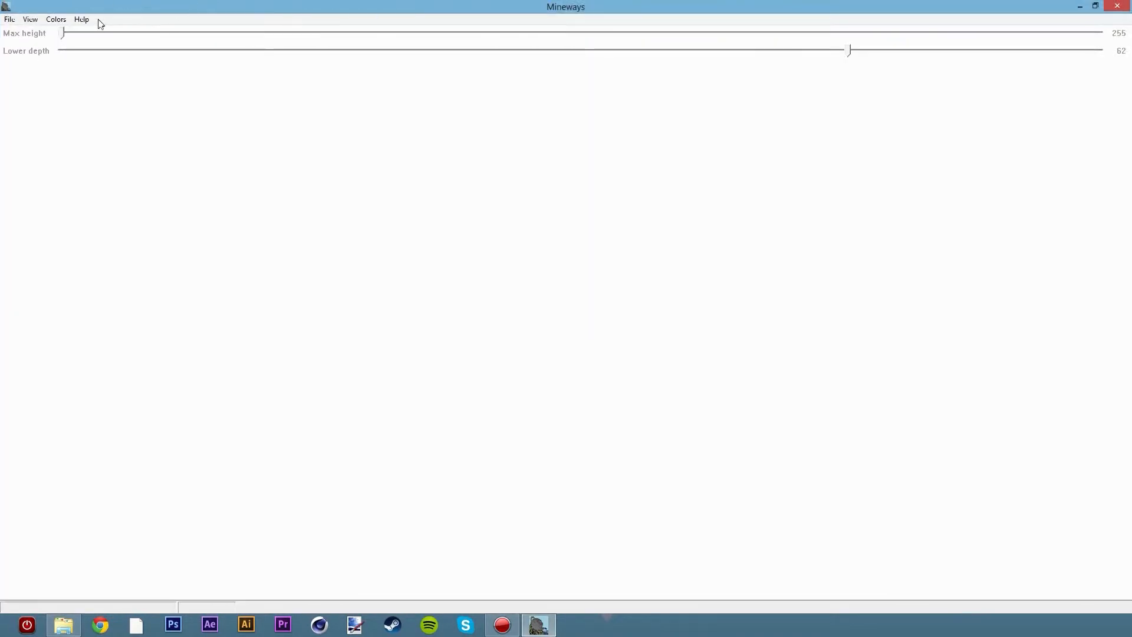
pyautogui.click(84, 20)
pyautogui.click(88, 21)
pyautogui.click(37, 23)
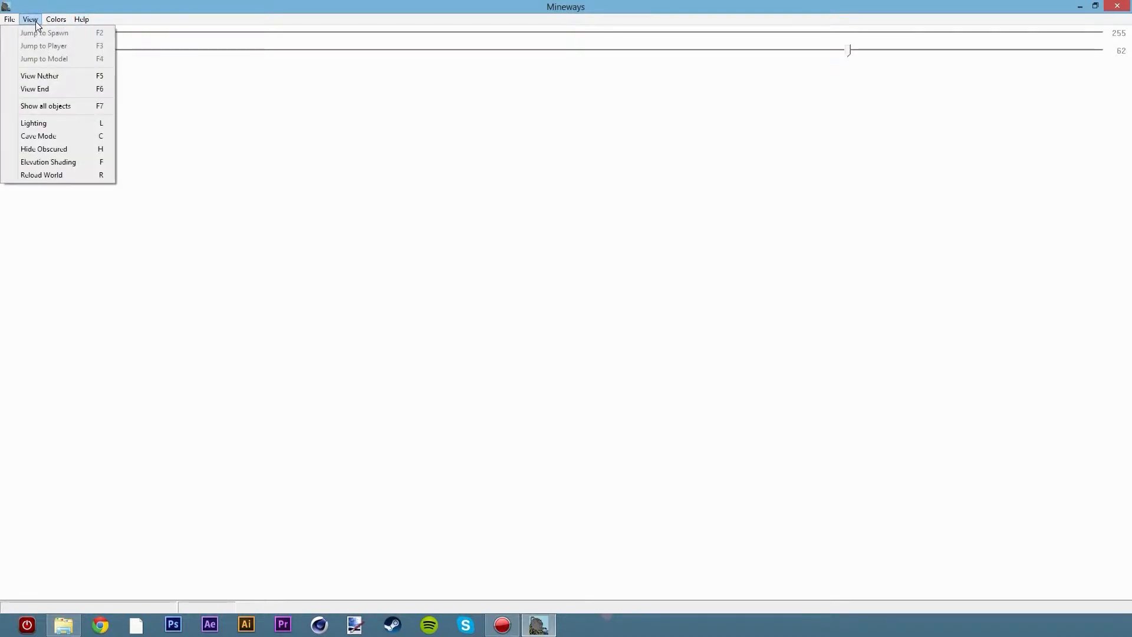
# Begin opening a world from a file and browse to the desktop (Bureau), keeping the Minecraft World (level.dat) file type
pyautogui.click(9, 19)
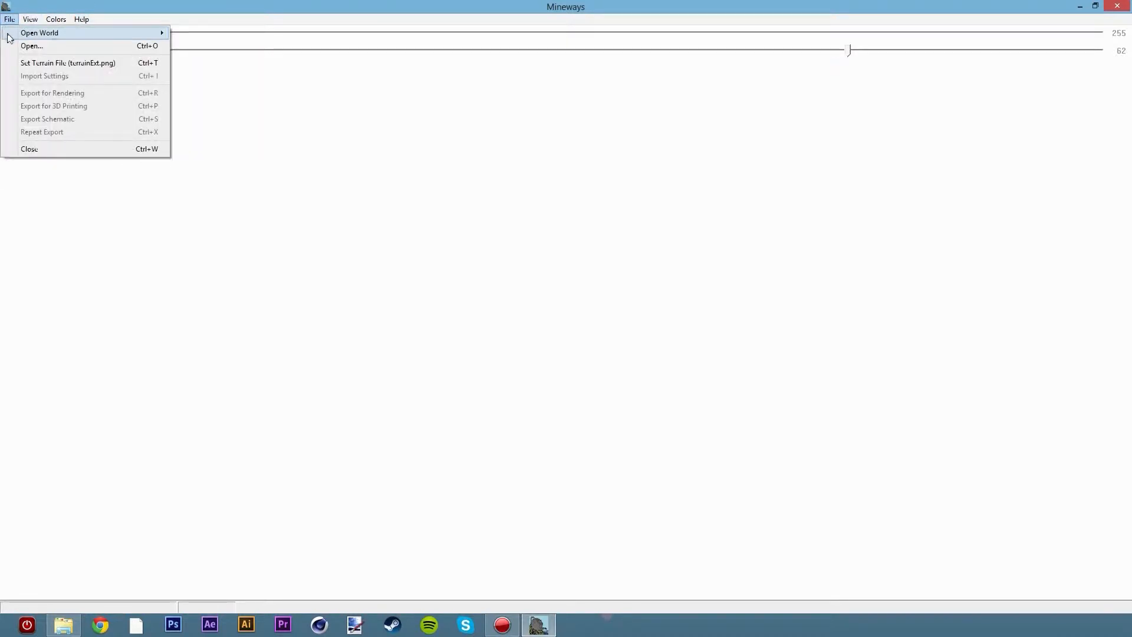
pyautogui.moveTo(112, 33)
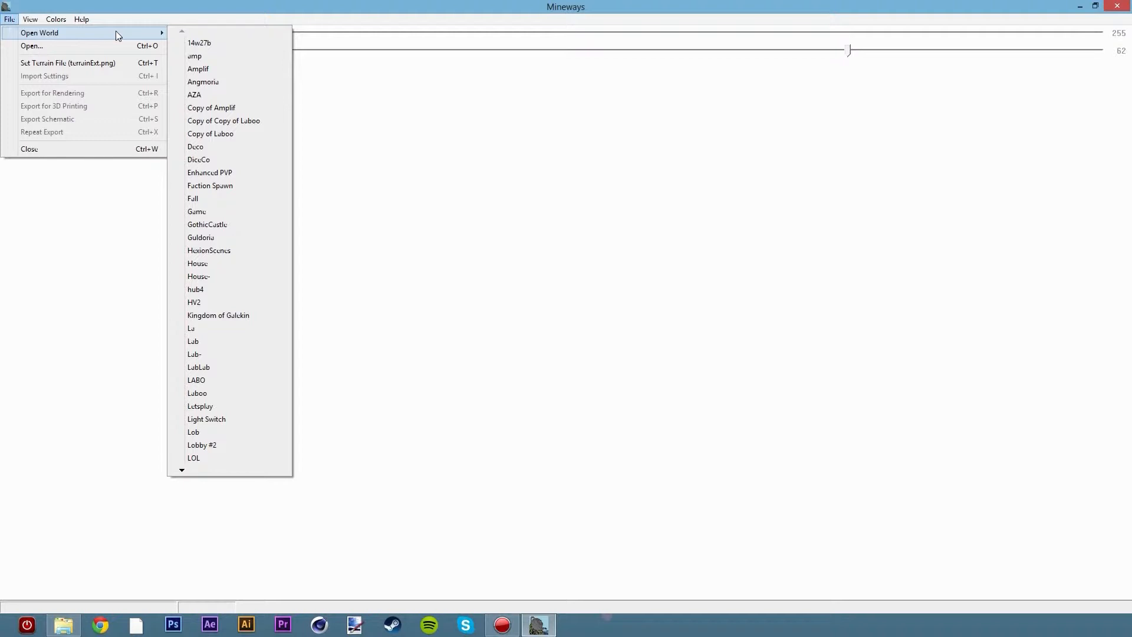
pyautogui.click(116, 45)
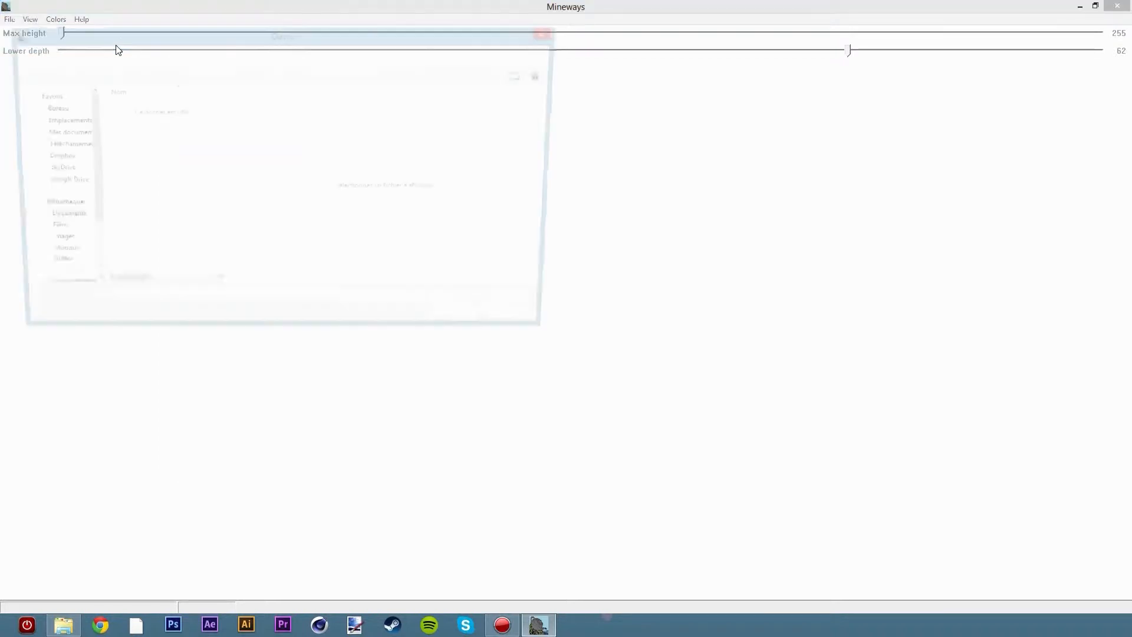
pyautogui.scroll(-3, 217, 113)
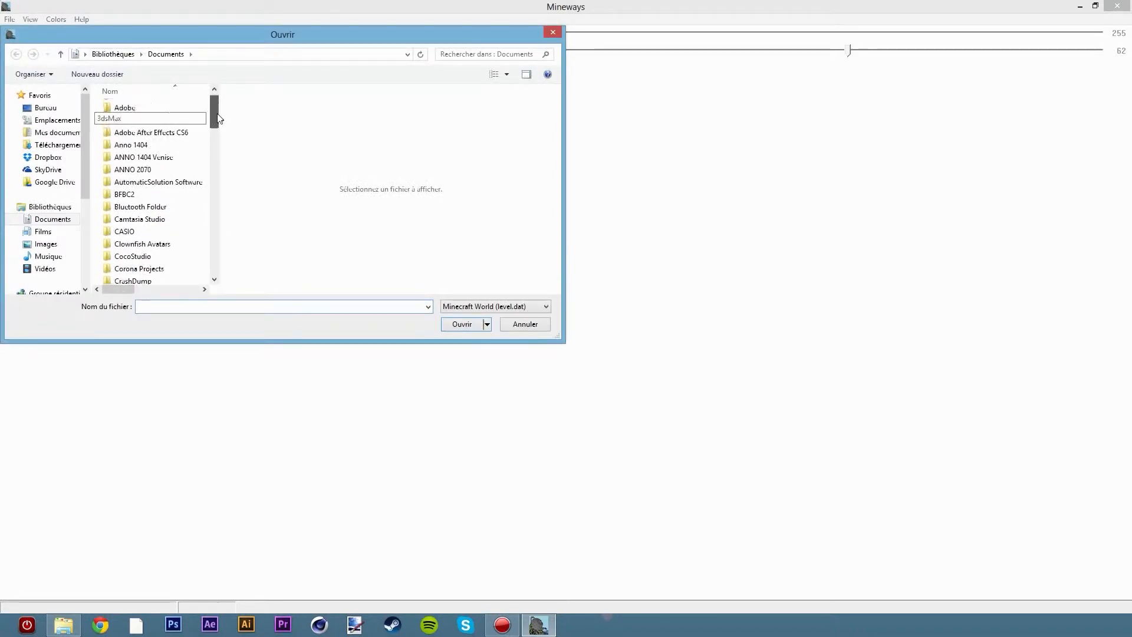
pyautogui.scroll(3, 211, 131)
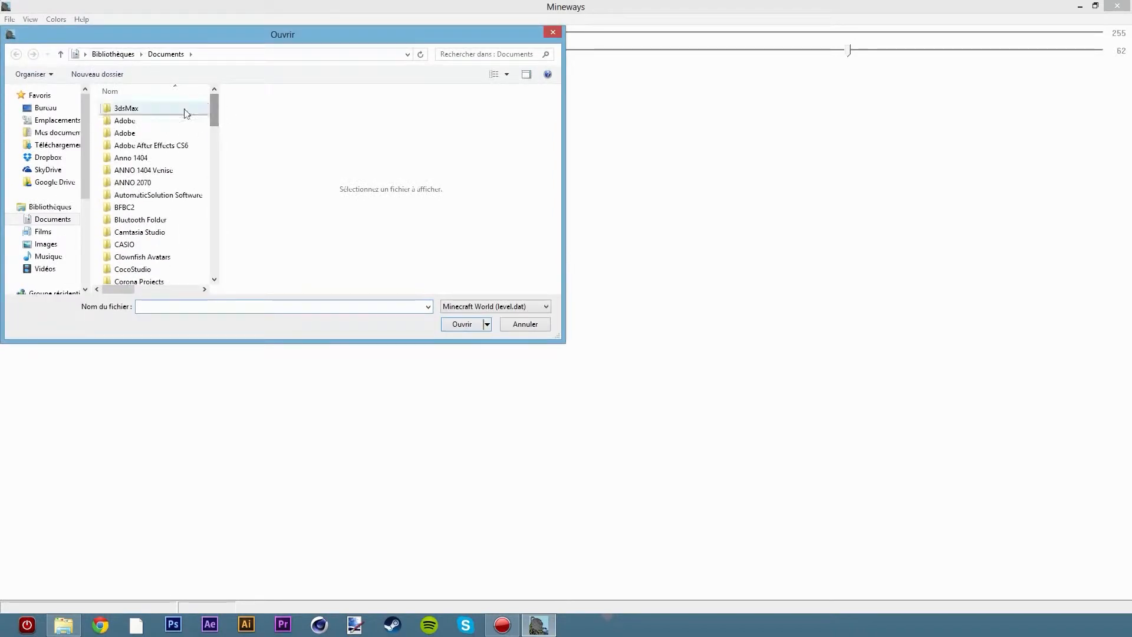
pyautogui.click(63, 108)
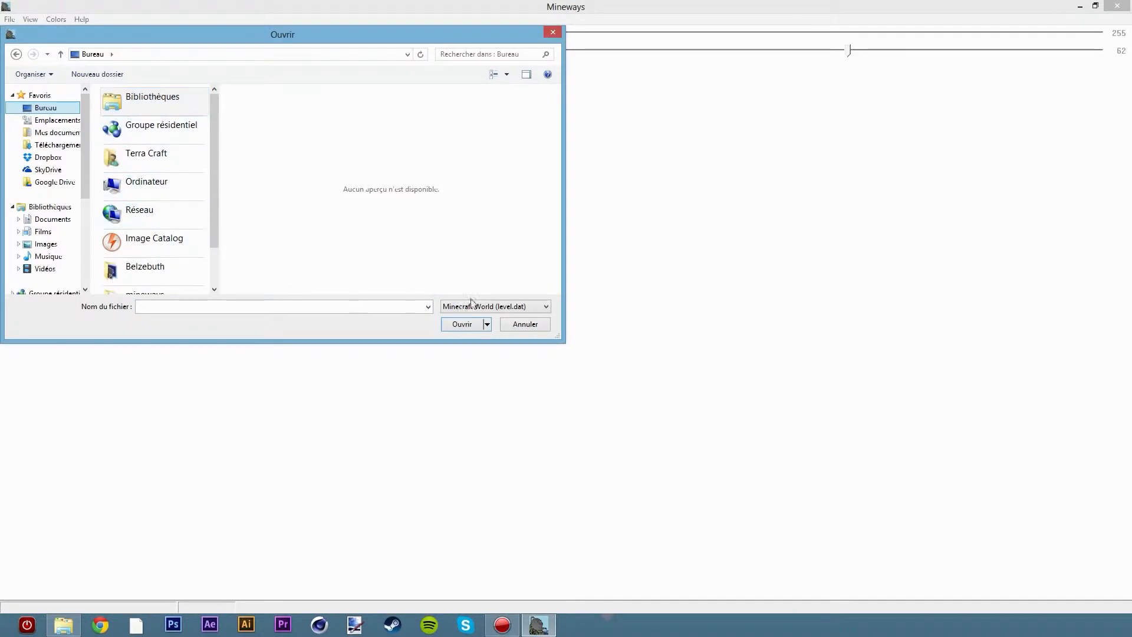
pyautogui.click(493, 309)
pyautogui.click(493, 315)
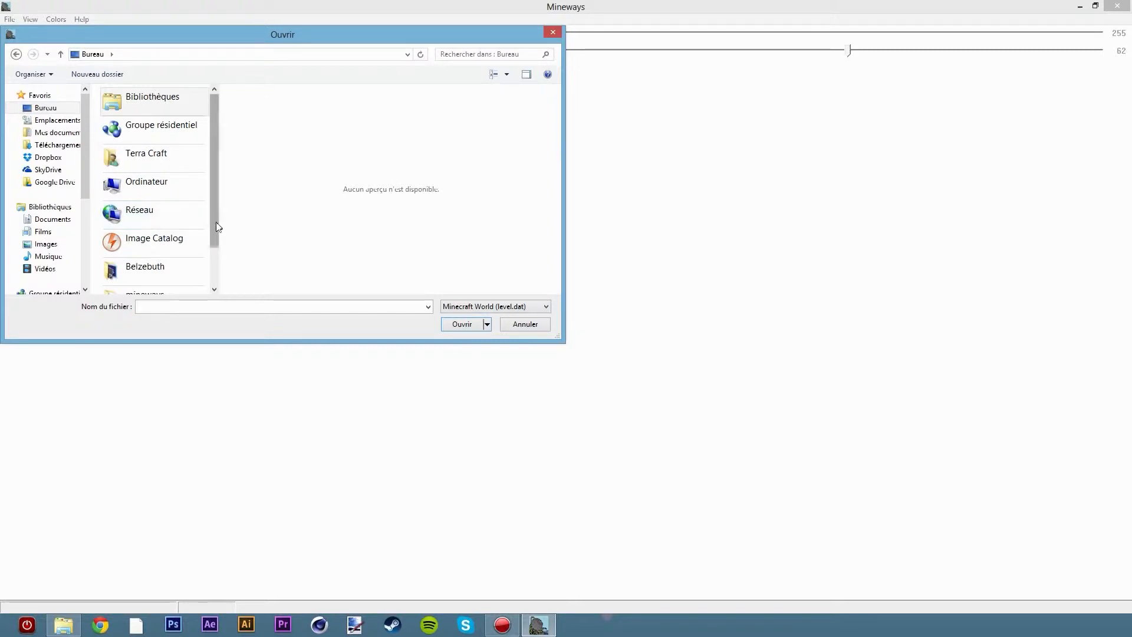
# Navigate to the server's world folder at Belzebuth > Autre > Serveur 1.7.9 > world
pyautogui.moveTo(217, 233); pyautogui.dragTo(216, 278)
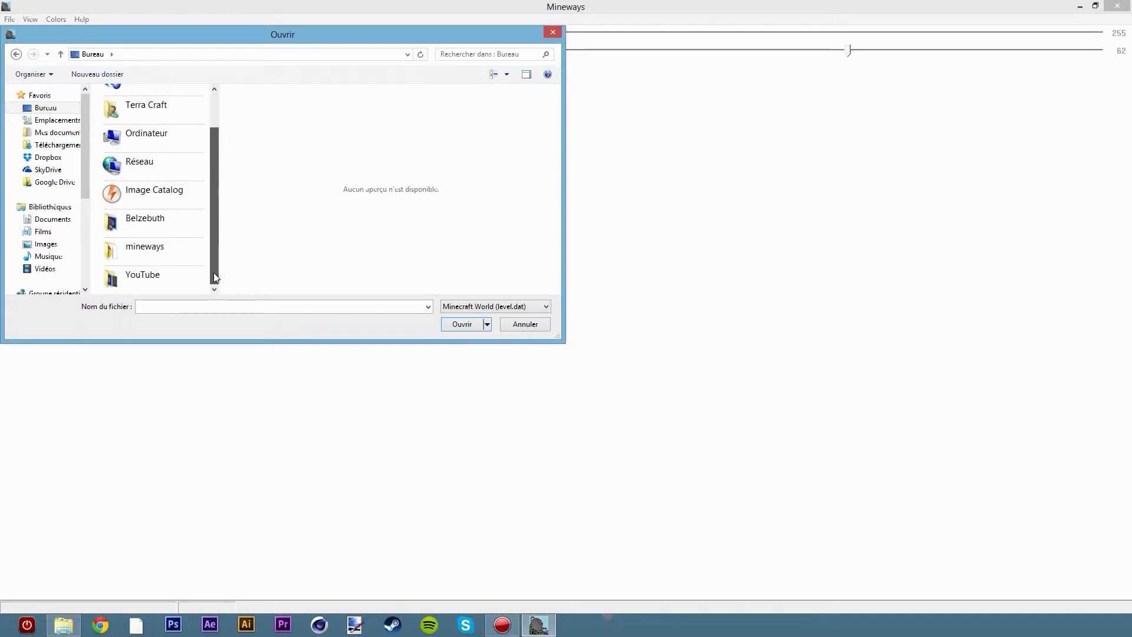
pyautogui.doubleClick(160, 227)
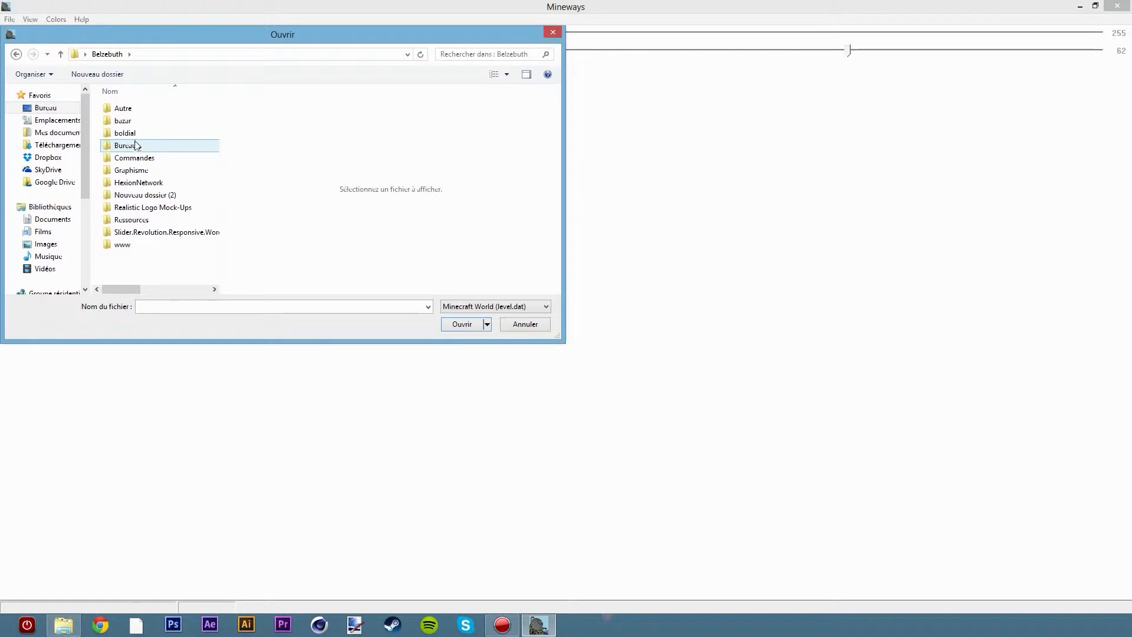
pyautogui.doubleClick(131, 107)
pyautogui.doubleClick(140, 134)
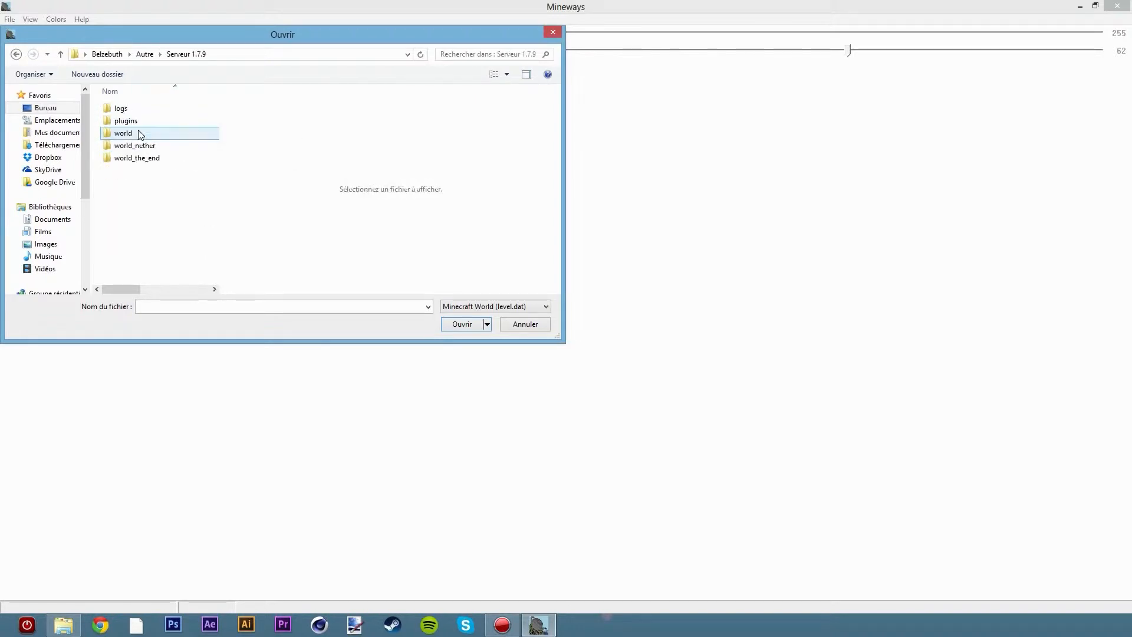
pyautogui.doubleClick(140, 135)
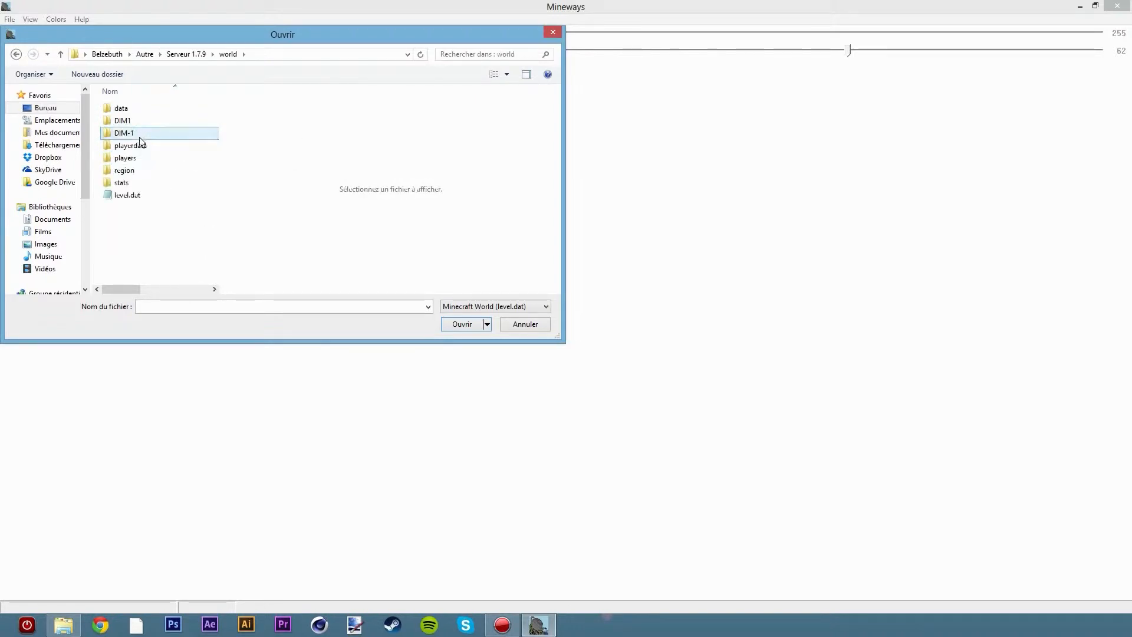
# Look inside the world_nether folder of Serveur 1.7.9 and return to the world folder
pyautogui.click(176, 54)
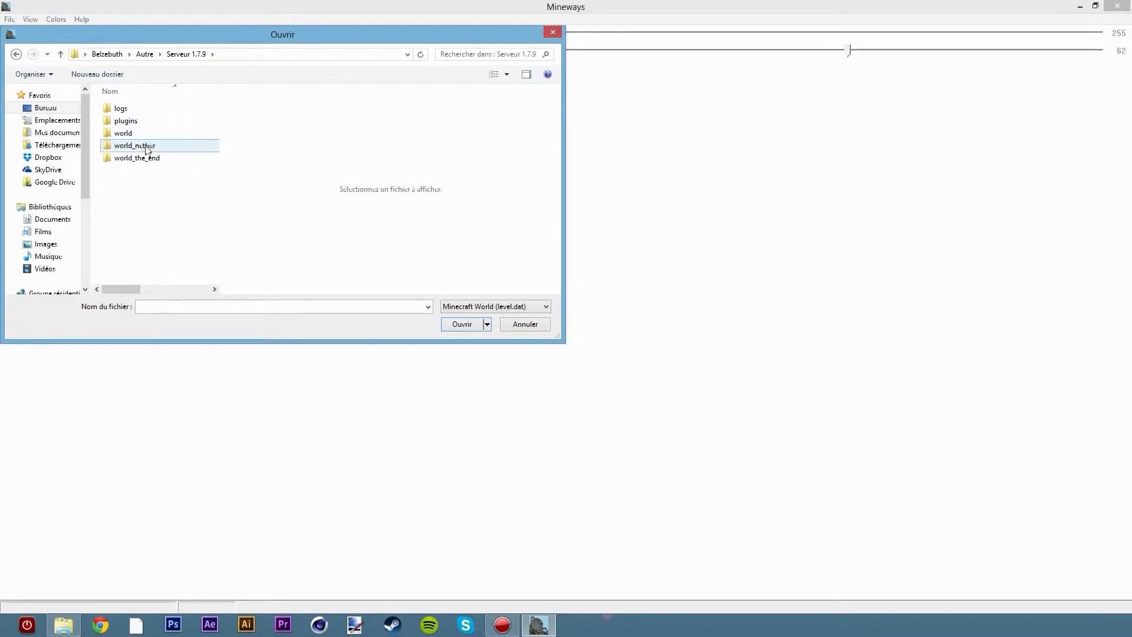
pyautogui.doubleClick(146, 146)
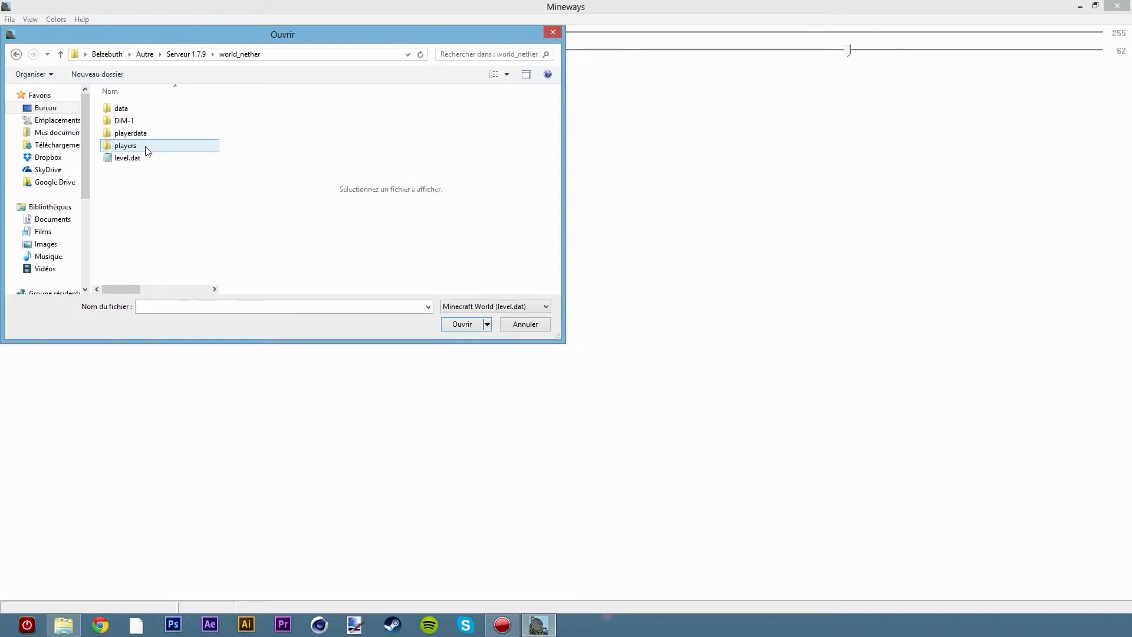
pyautogui.click(180, 55)
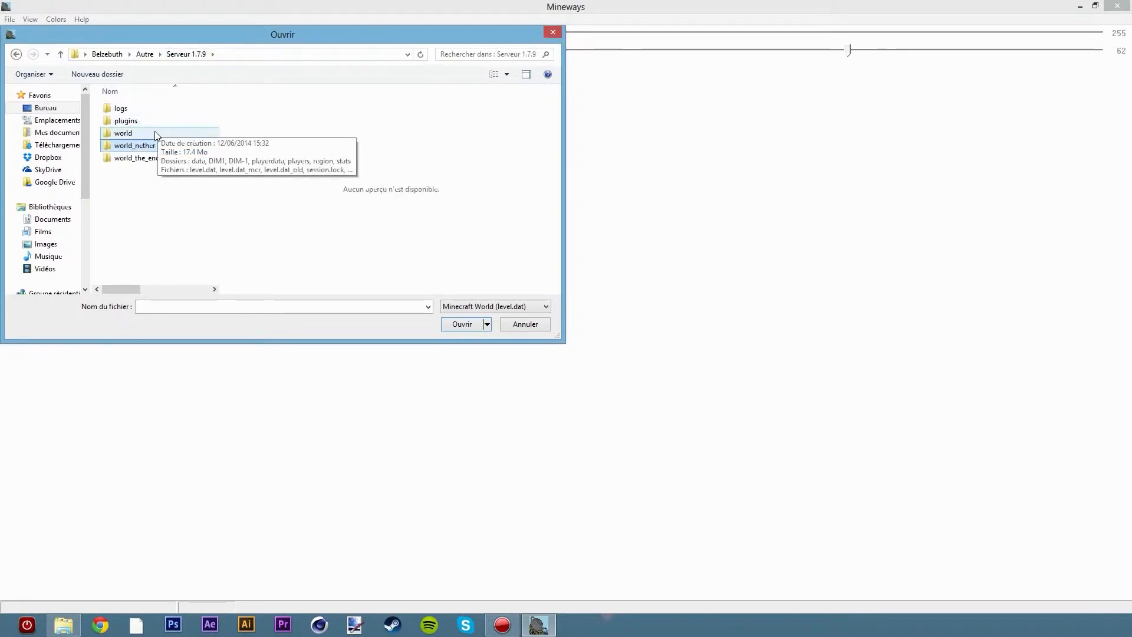
pyautogui.doubleClick(154, 132)
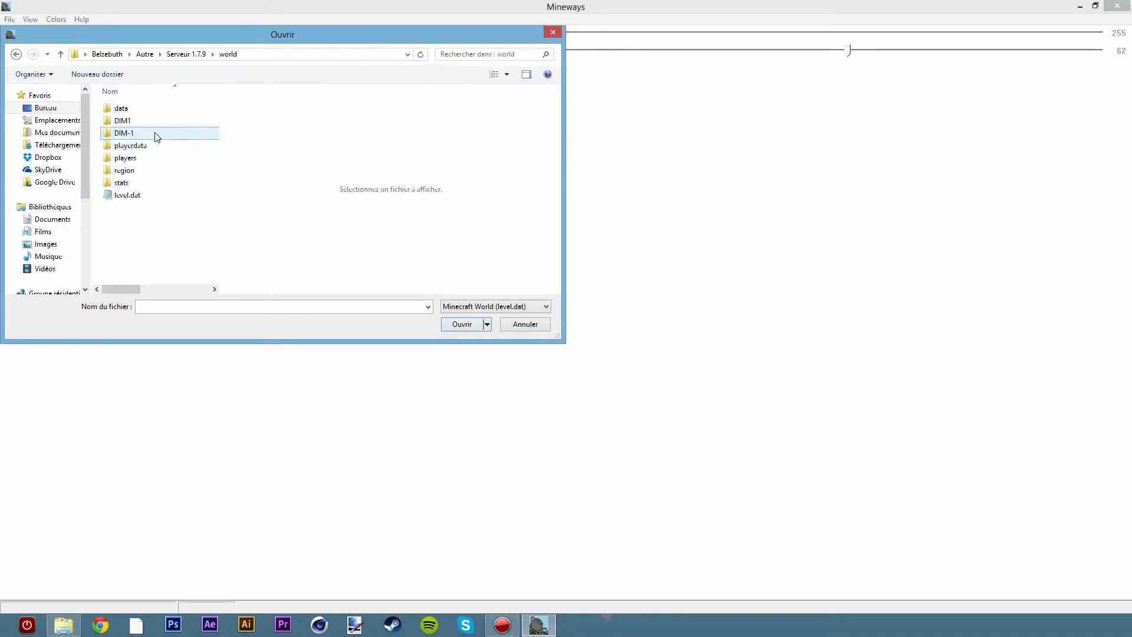
# Open the server world from its level.dat file and survey its map
pyautogui.click(137, 197)
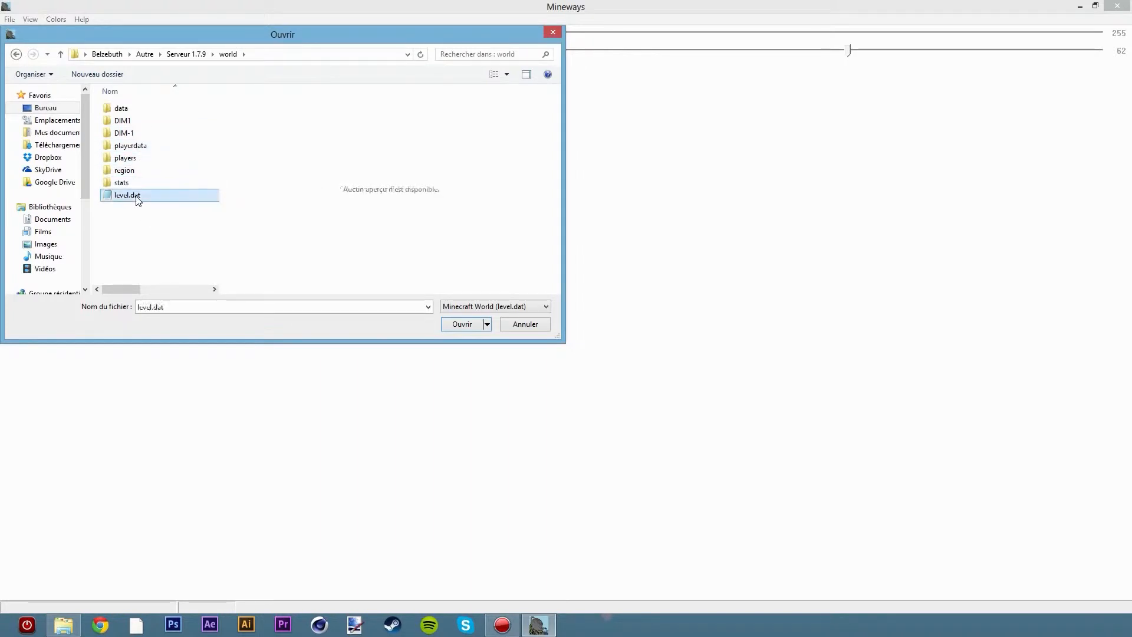
pyautogui.click(455, 328)
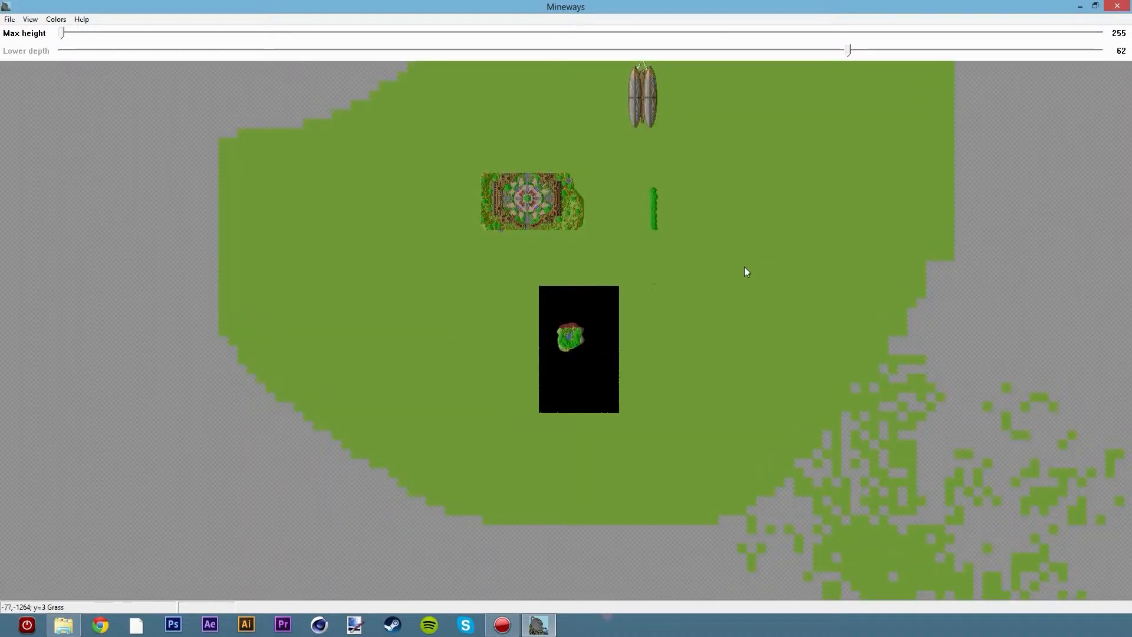
pyautogui.moveTo(757, 221); pyautogui.dragTo(695, 262)
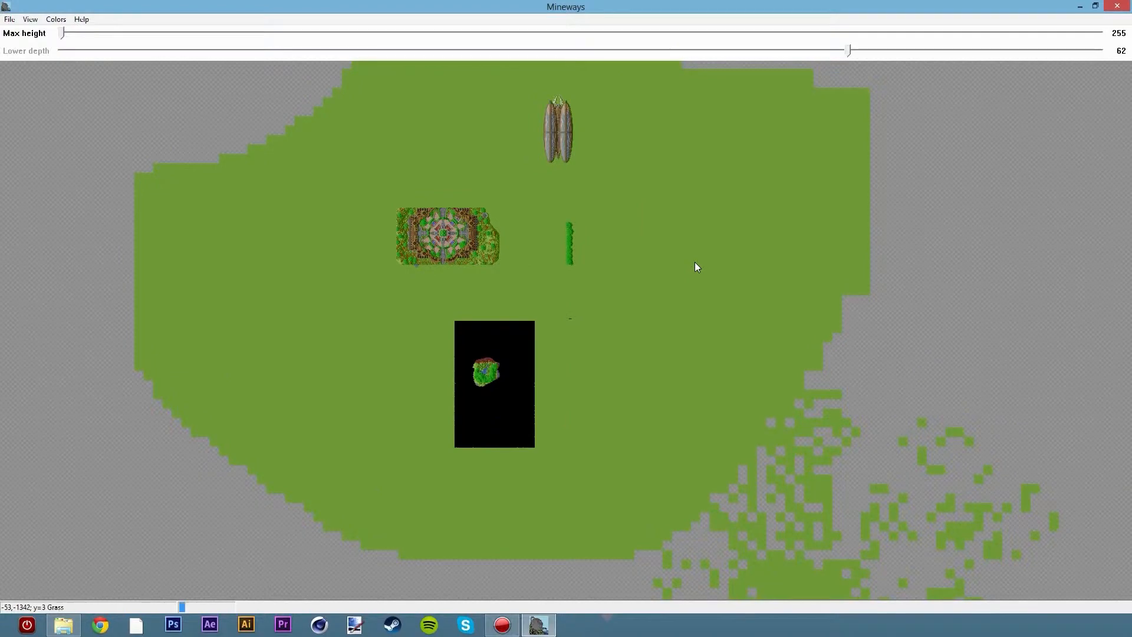
# Restore the Mineways window to a floating size, enlarge it and bring the small island in the black rectangle into view
pyautogui.moveTo(522, 4)
pyautogui.mouseDown()
pyautogui.moveTo(528, 15)
pyautogui.moveTo(506, 16)
pyautogui.mouseUp()
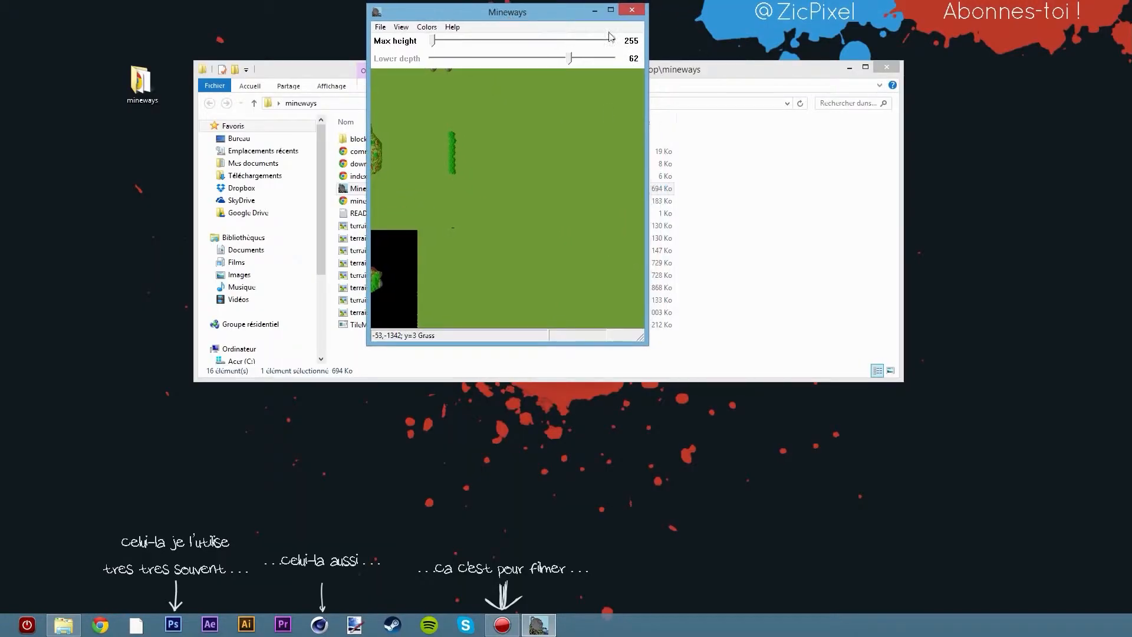
pyautogui.moveTo(645, 343); pyautogui.dragTo(734, 433)
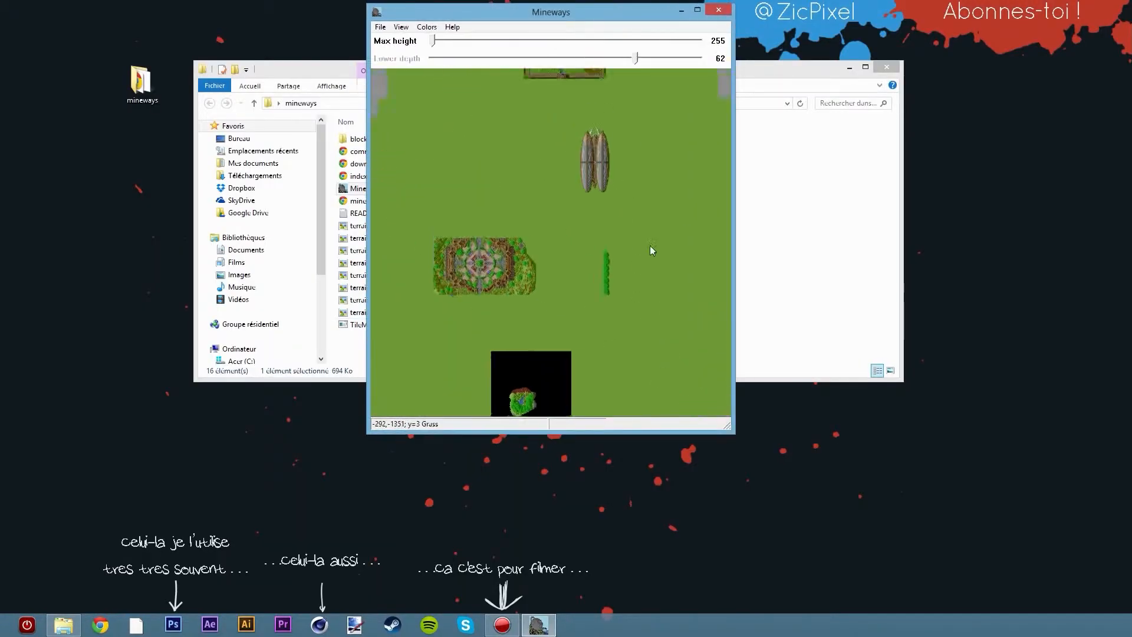
pyautogui.moveTo(650, 245); pyautogui.dragTo(553, 248)
pyautogui.moveTo(579, 121); pyautogui.dragTo(625, 65)
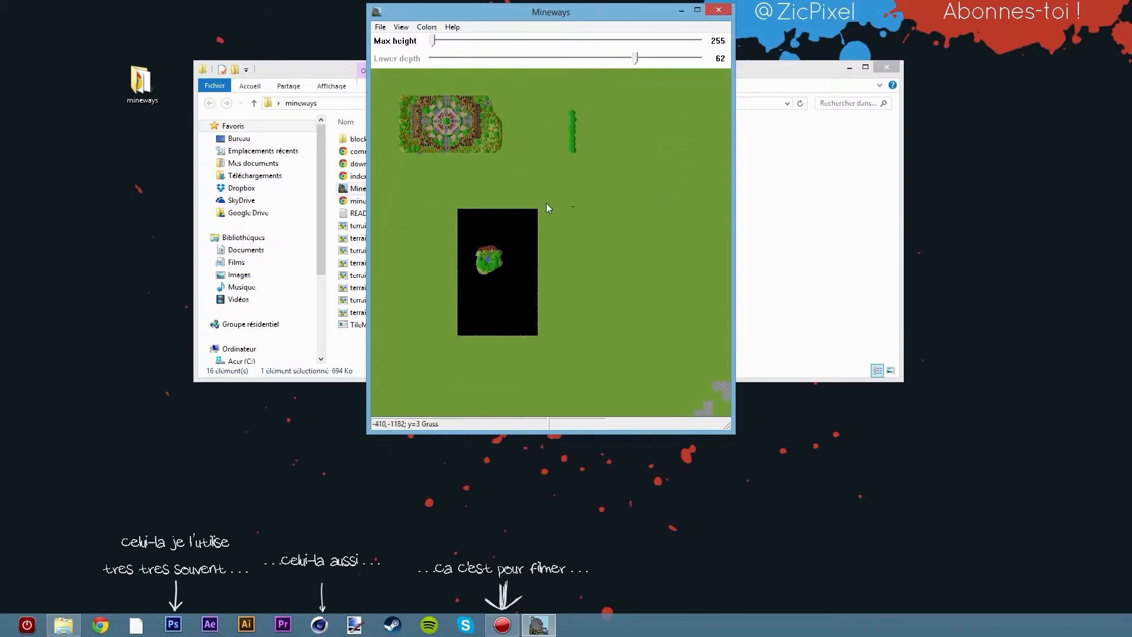
pyautogui.moveTo(547, 203); pyautogui.dragTo(488, 176)
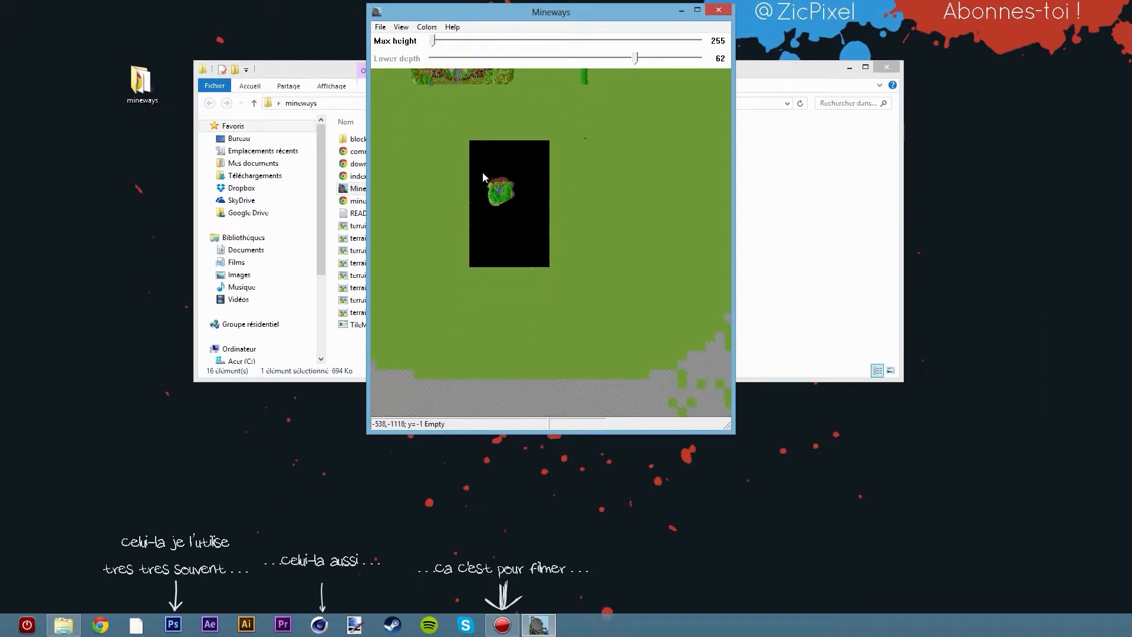
# Select the area around the small island, from about X -538, Z -1118 to X -476, Z -1059, and set the lower depth to 0
pyautogui.moveTo(483, 177); pyautogui.dragTo(529, 215, button='right')
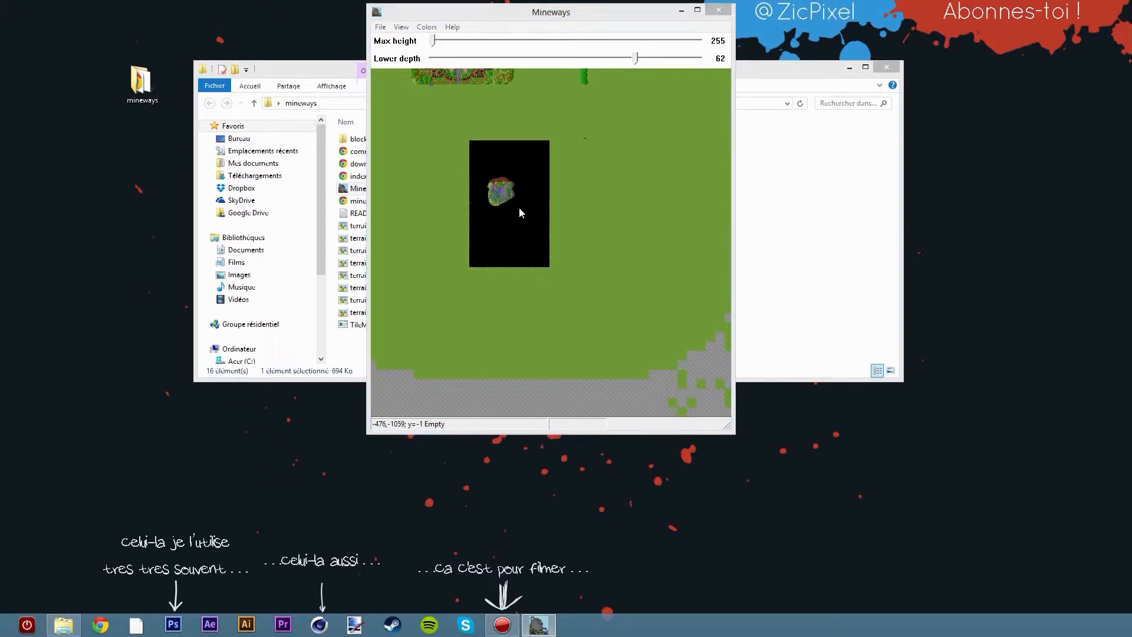
pyautogui.click(561, 384)
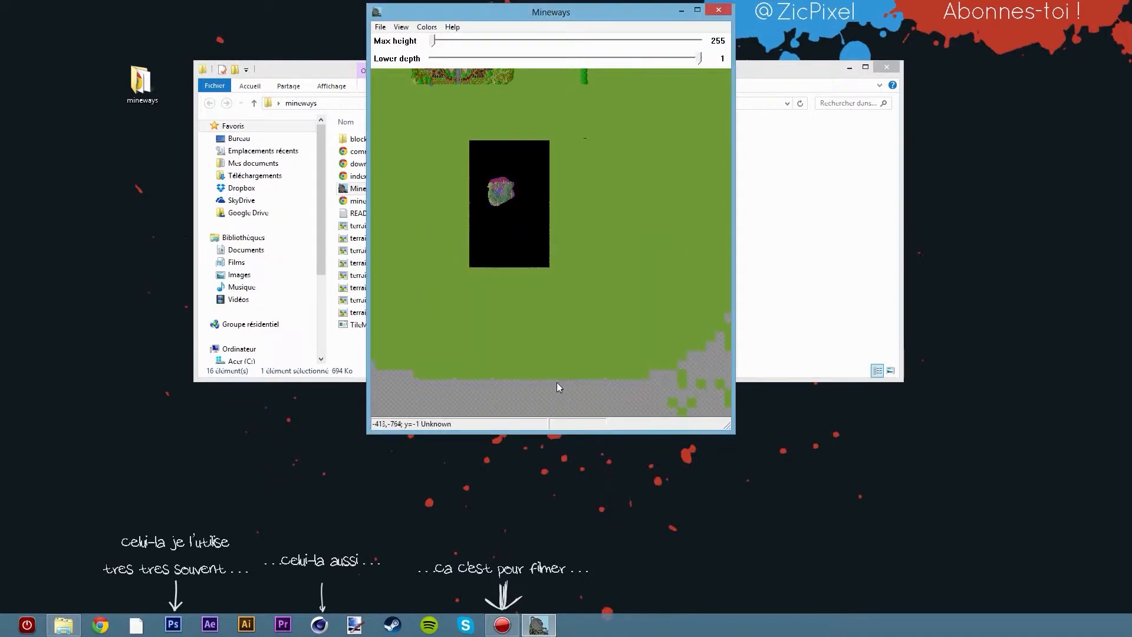
pyautogui.moveTo(698, 62)
pyautogui.mouseDown()
pyautogui.moveTo(582, 59)
pyautogui.moveTo(706, 60)
pyautogui.mouseUp()
pyautogui.moveTo(701, 59)
pyautogui.mouseDown()
pyautogui.moveTo(604, 64)
pyautogui.moveTo(710, 68)
pyautogui.mouseUp()
# Begin choosing a terrain file and browse to the mineways folder on the desktop
pyautogui.click(380, 27)
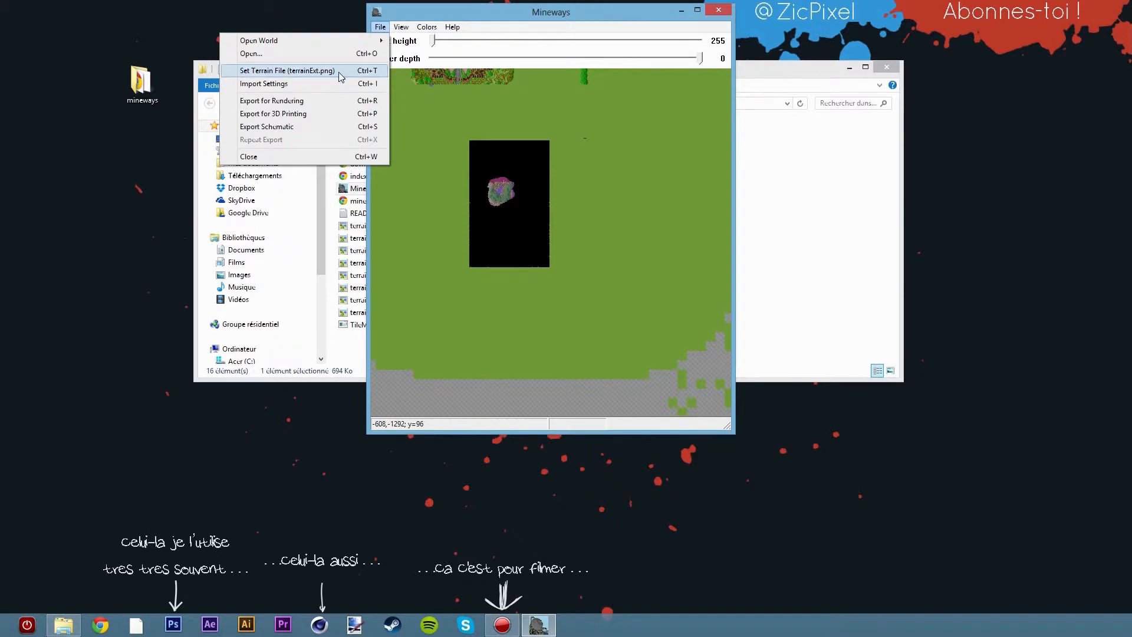
pyautogui.click(338, 72)
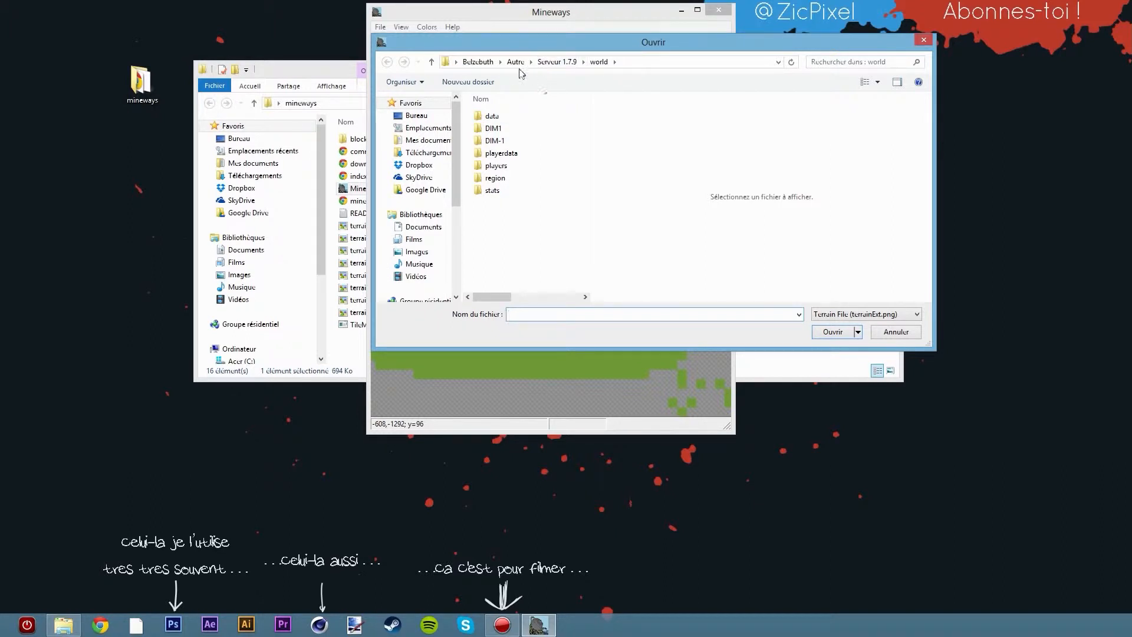
pyautogui.click(435, 119)
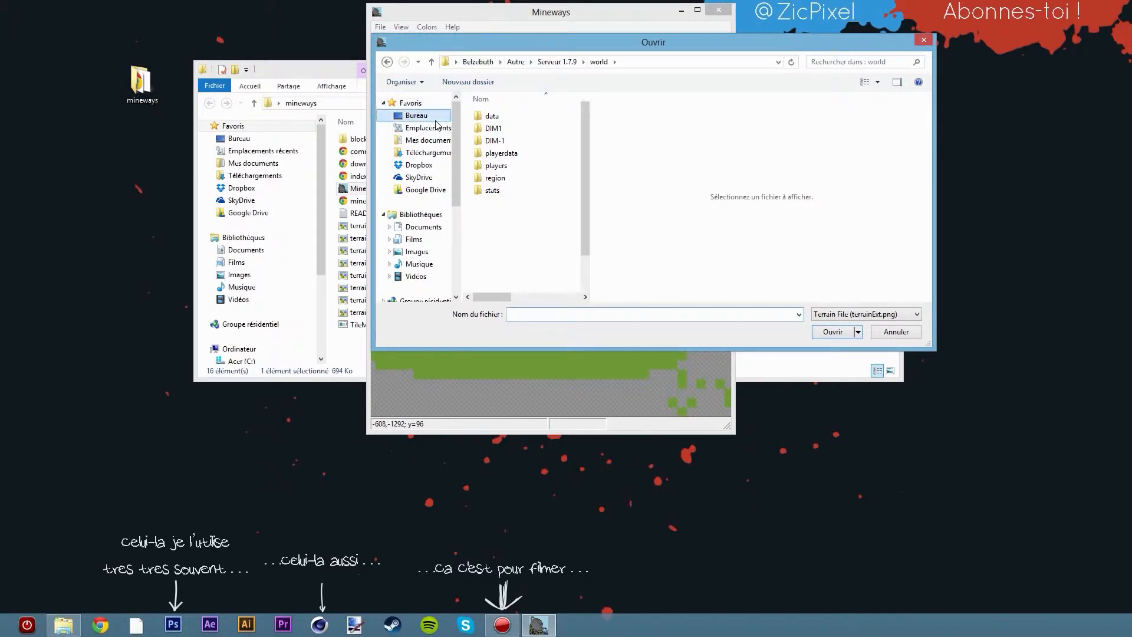
pyautogui.click(539, 191)
pyautogui.scroll(-1, 543, 195)
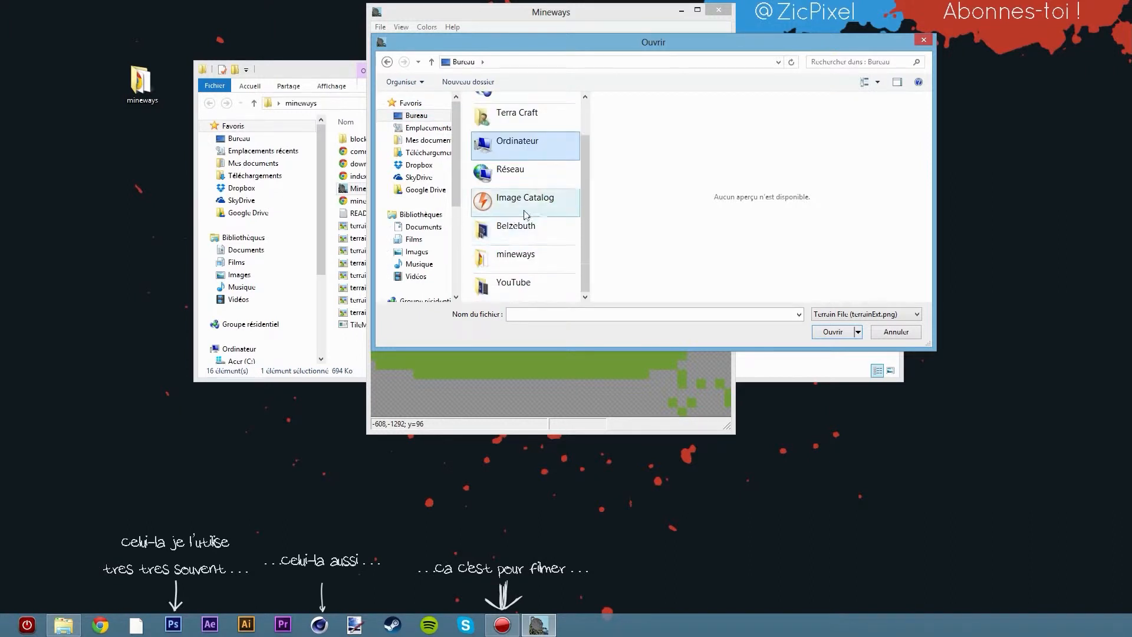
pyautogui.doubleClick(515, 258)
# Preview the terrainExt_DokuHigh, terrainExt_LBPhotoRealism, terrainExt_Quandary and terrainExt_Sphax textures, and leave the file selection without choosing one
pyautogui.scroll(-3, 511, 192)
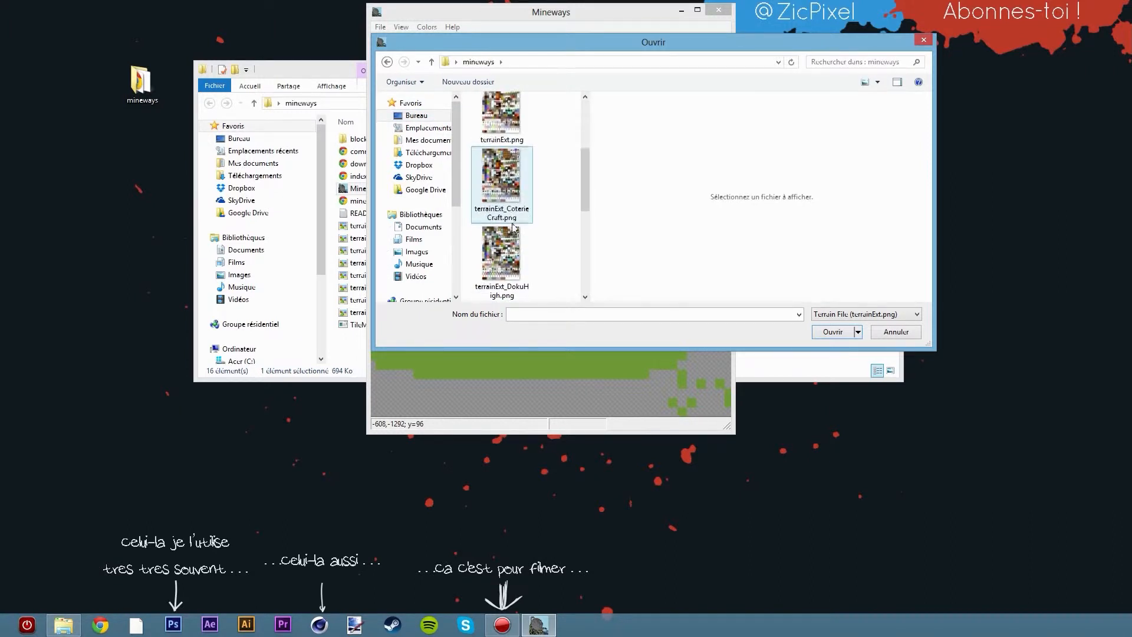
pyautogui.click(512, 197)
pyautogui.click(503, 236)
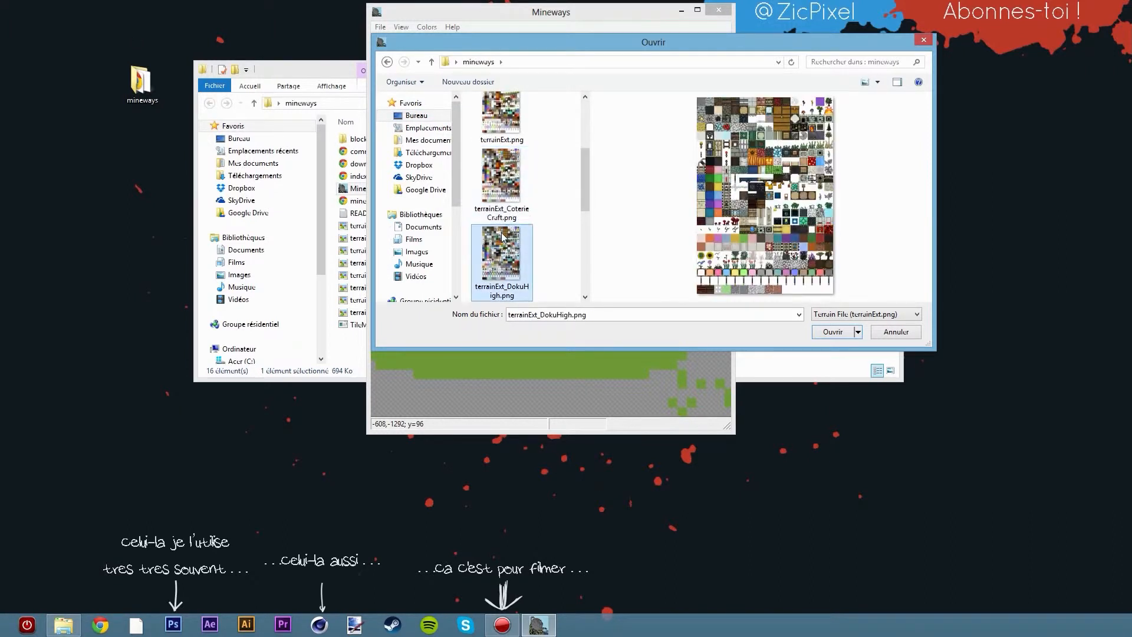
pyautogui.scroll(-1, 511, 213)
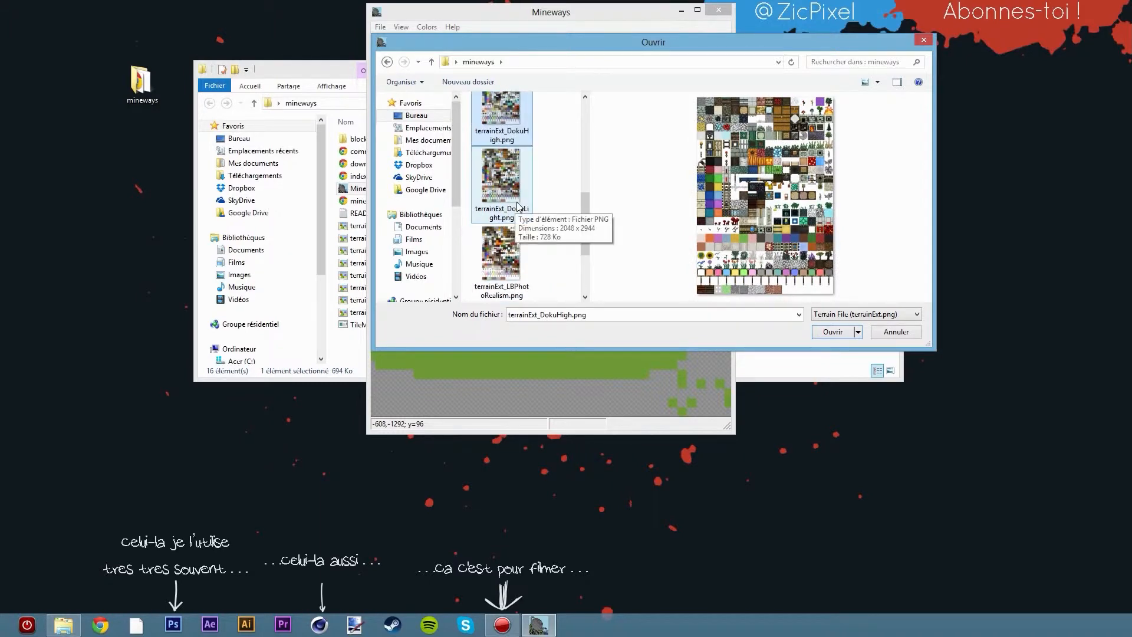
pyautogui.scroll(-2, 513, 209)
pyautogui.click(508, 212)
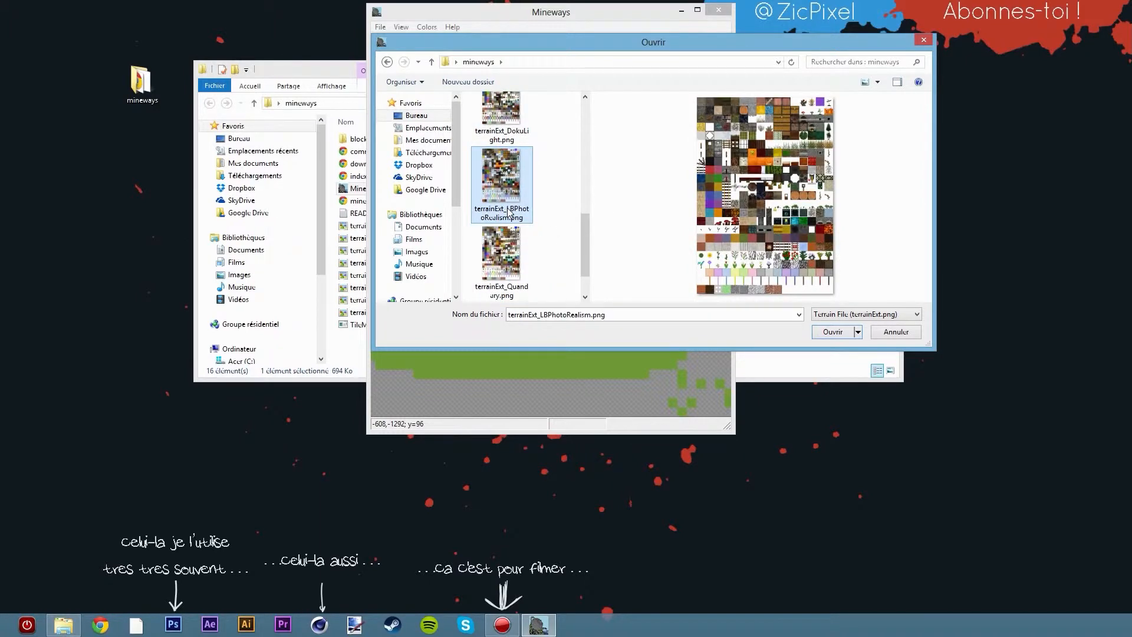
pyautogui.click(505, 239)
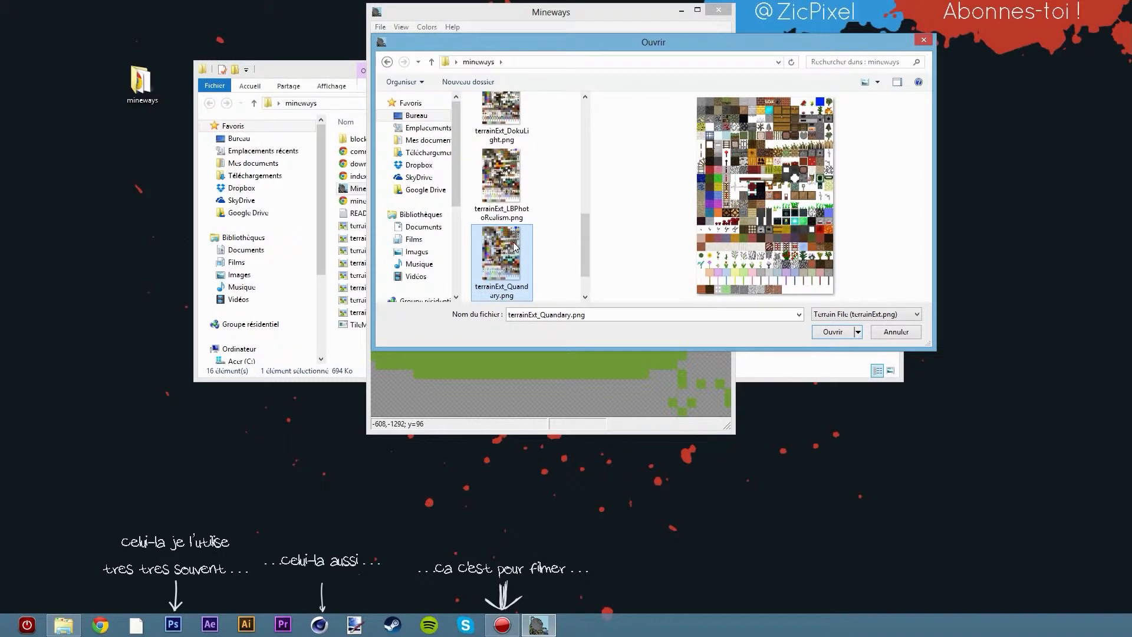
pyautogui.scroll(-1, 515, 247)
pyautogui.click(515, 247)
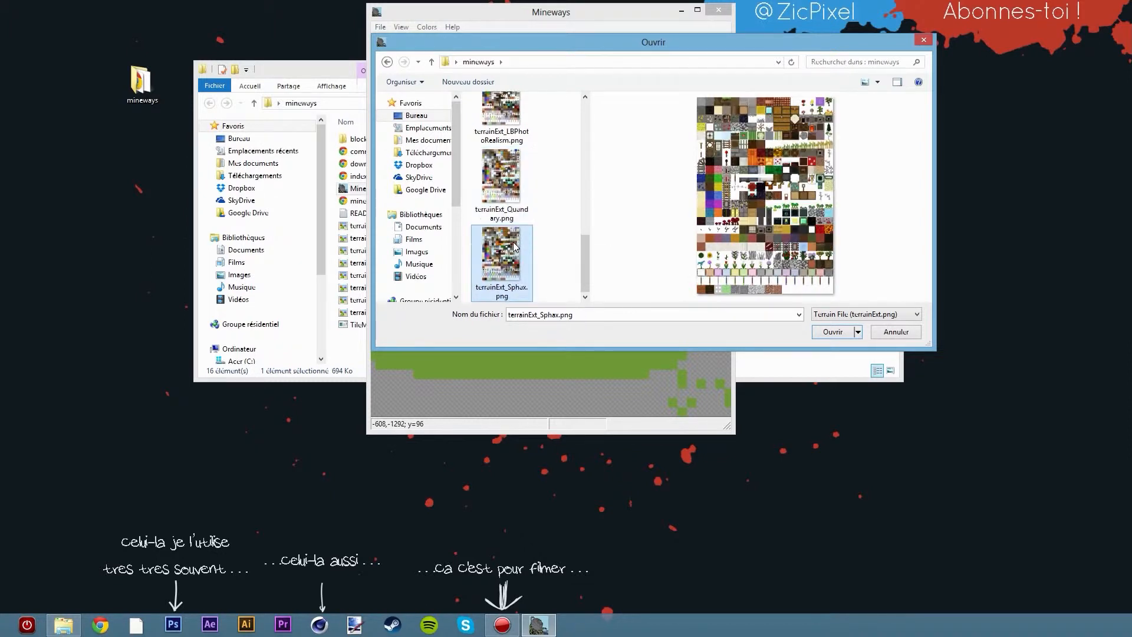
pyautogui.click(896, 333)
# Start an export for rendering and browse to the desktop (Bureau) as the save location
pyautogui.click(381, 28)
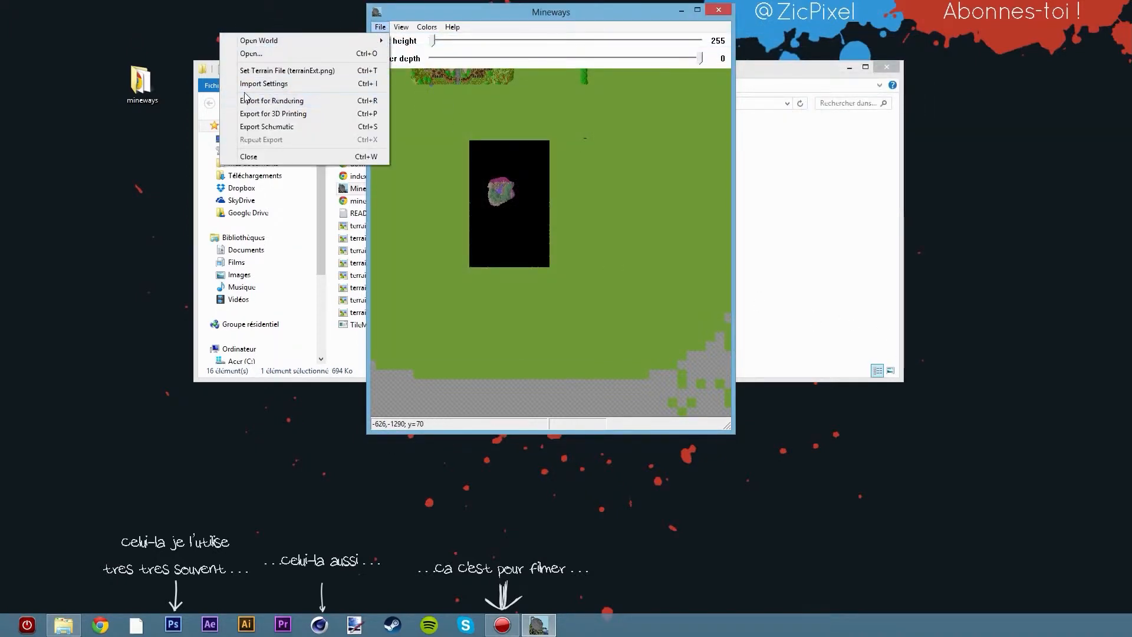
pyautogui.click(329, 106)
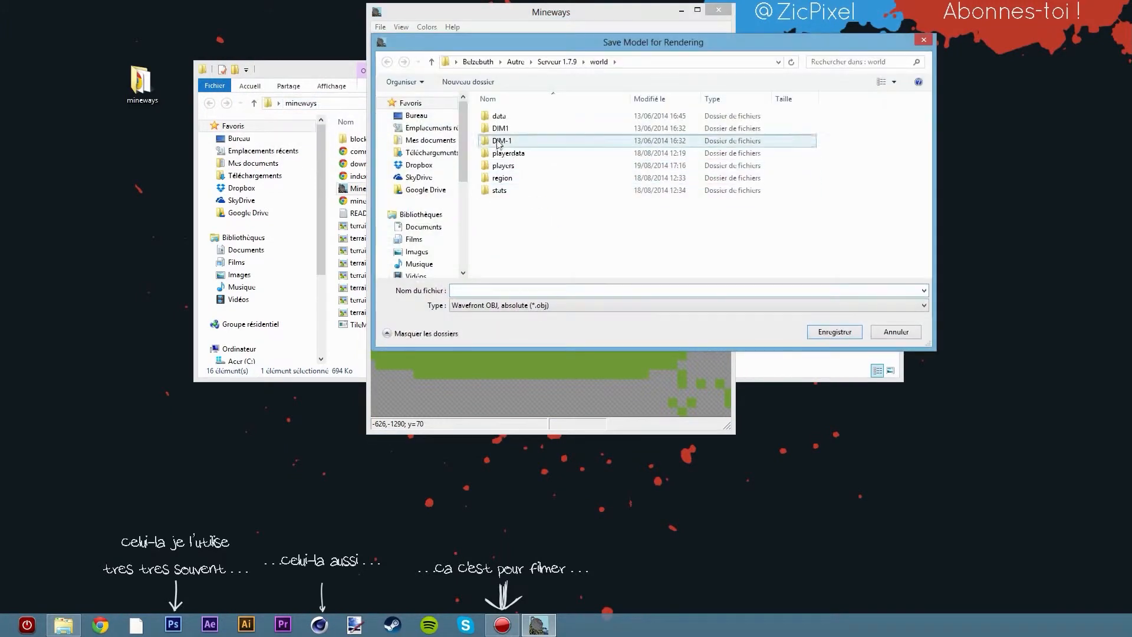
pyautogui.click(416, 115)
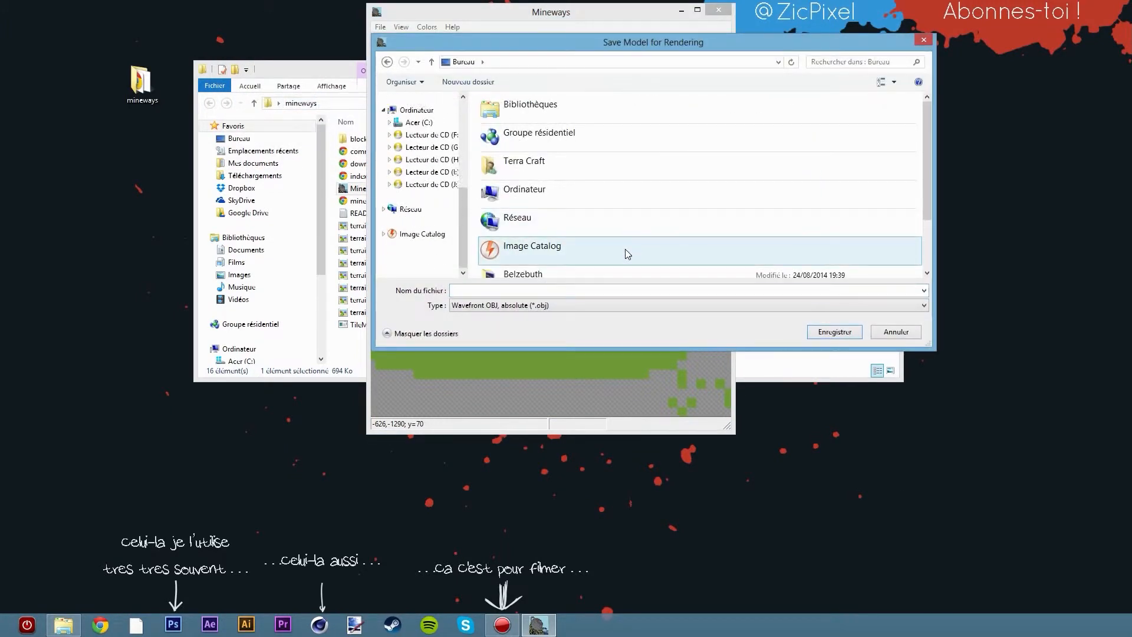
pyautogui.scroll(-3, 627, 250)
# Create a new folder named Tuto on the desktop and open it as the export destination
pyautogui.rightClick(628, 268)
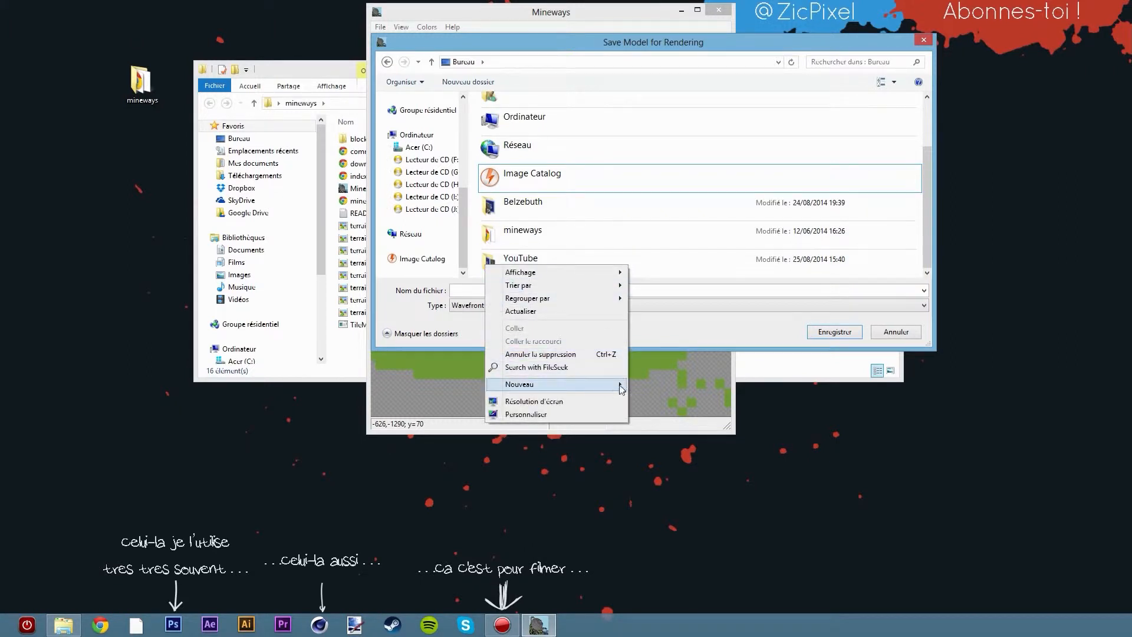
pyautogui.moveTo(621, 389)
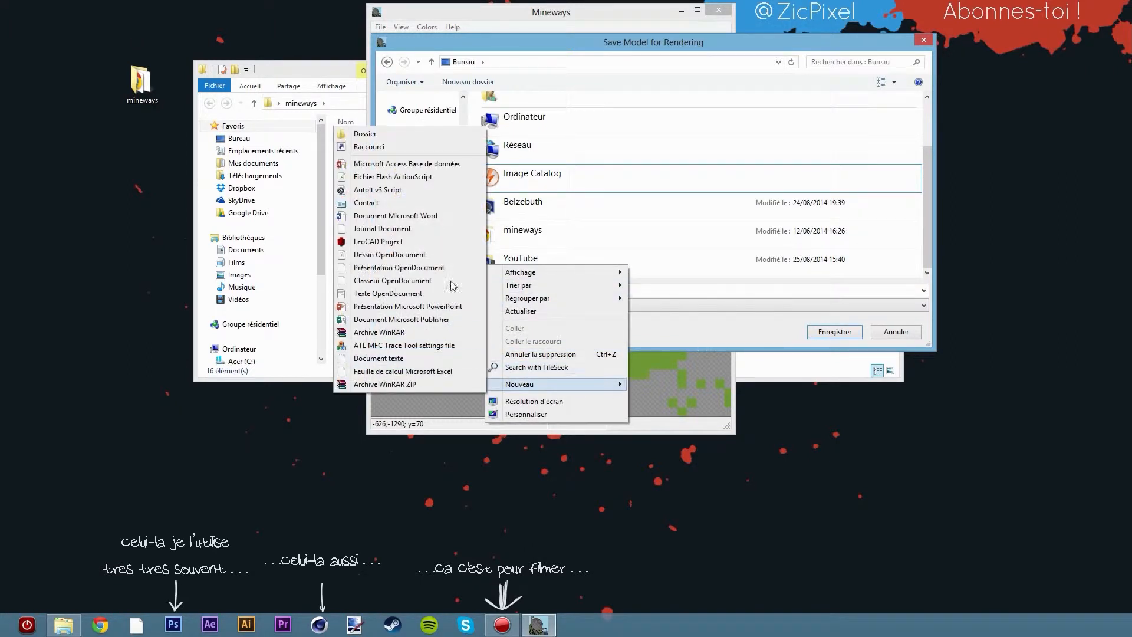
pyautogui.click(384, 133)
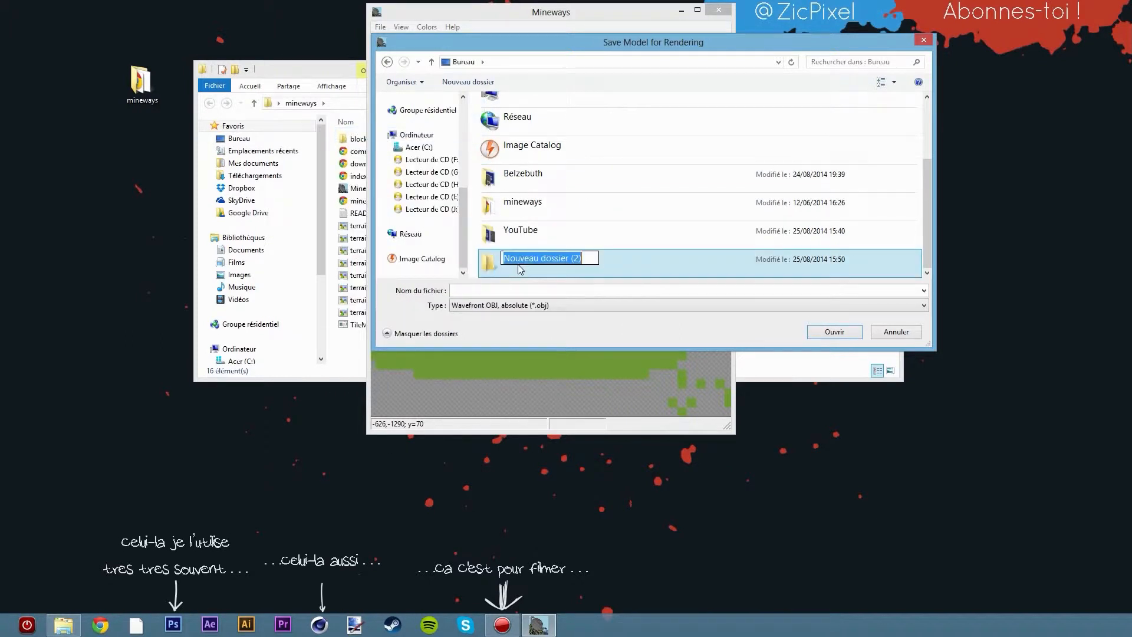
pyautogui.write('Tuto')
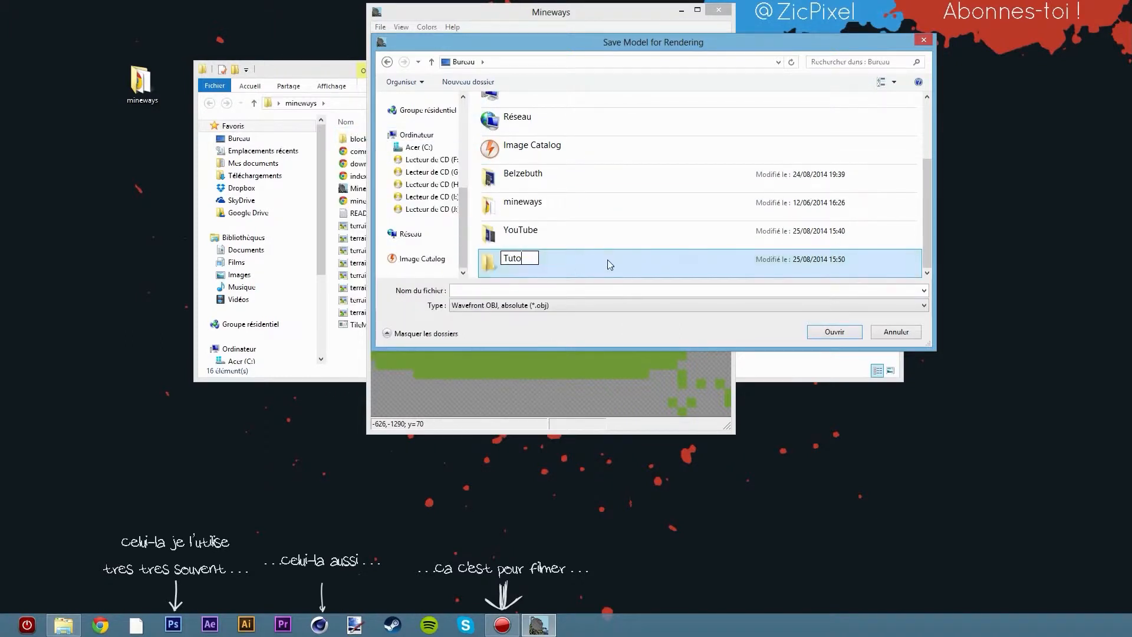
pyautogui.press('Return')
pyautogui.press('Return')
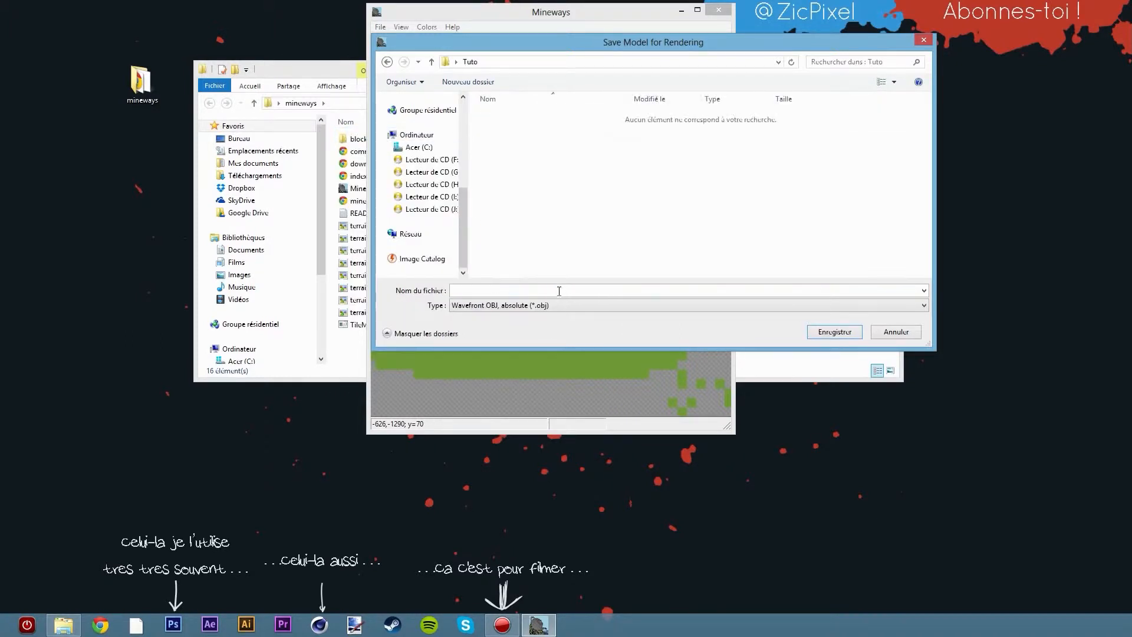
# Save the export as tuto in Wavefront OBJ, absolute format, accepting the current model export settings
pyautogui.write('tuto')
pyautogui.press('Return')
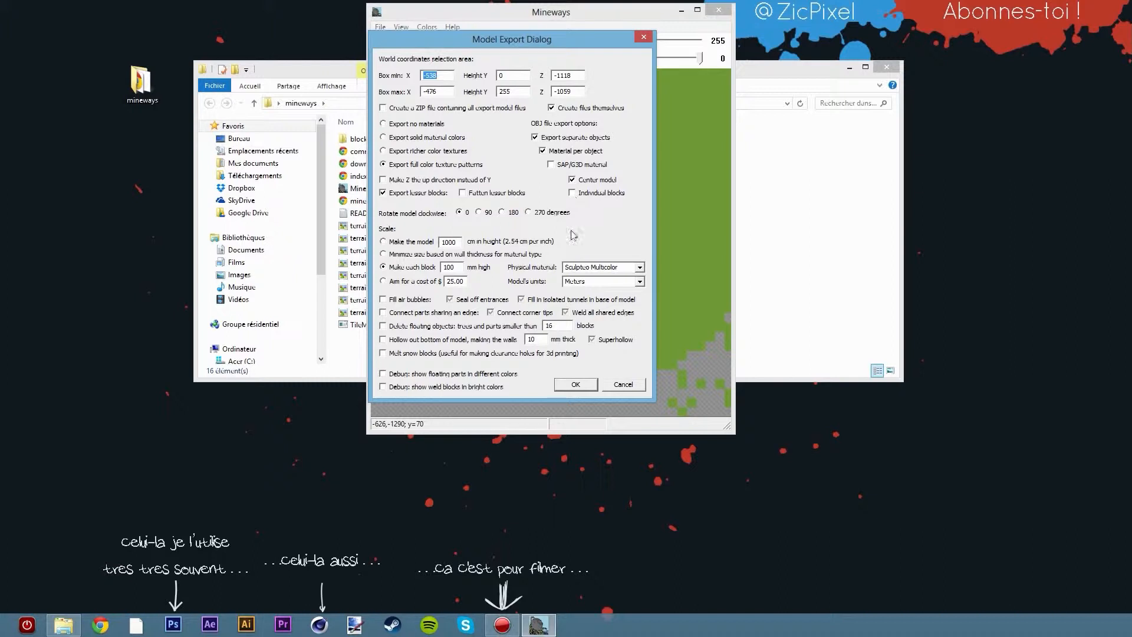
pyautogui.click(574, 386)
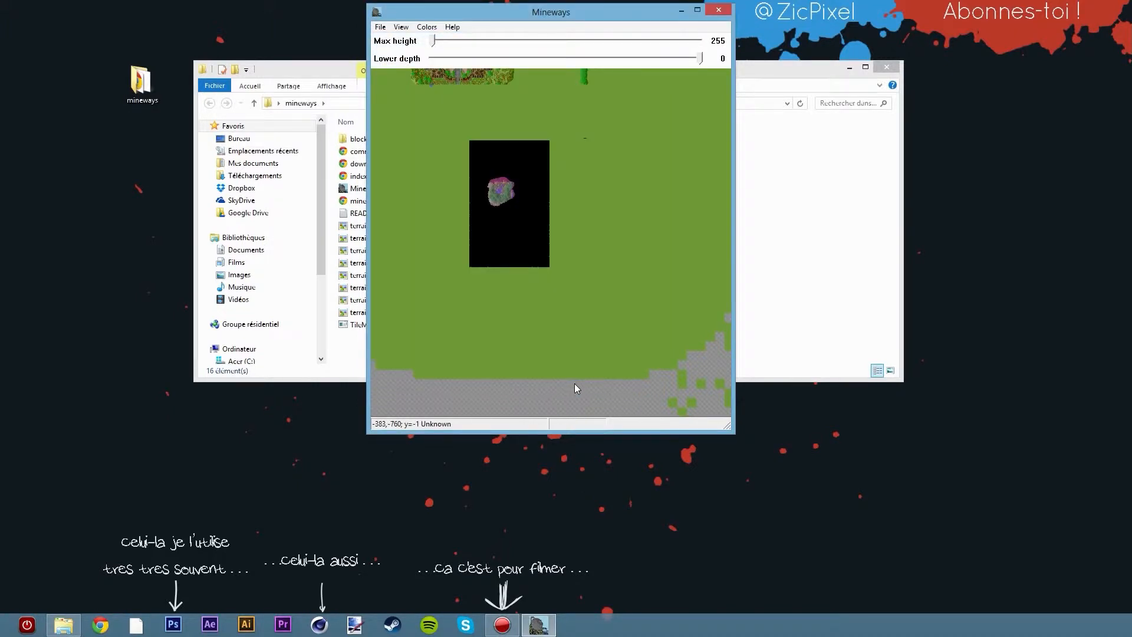
# Close Mineways and the mineways folder window, and place the Tuto folder beside the mineways folder on the desktop
pyautogui.click(719, 10)
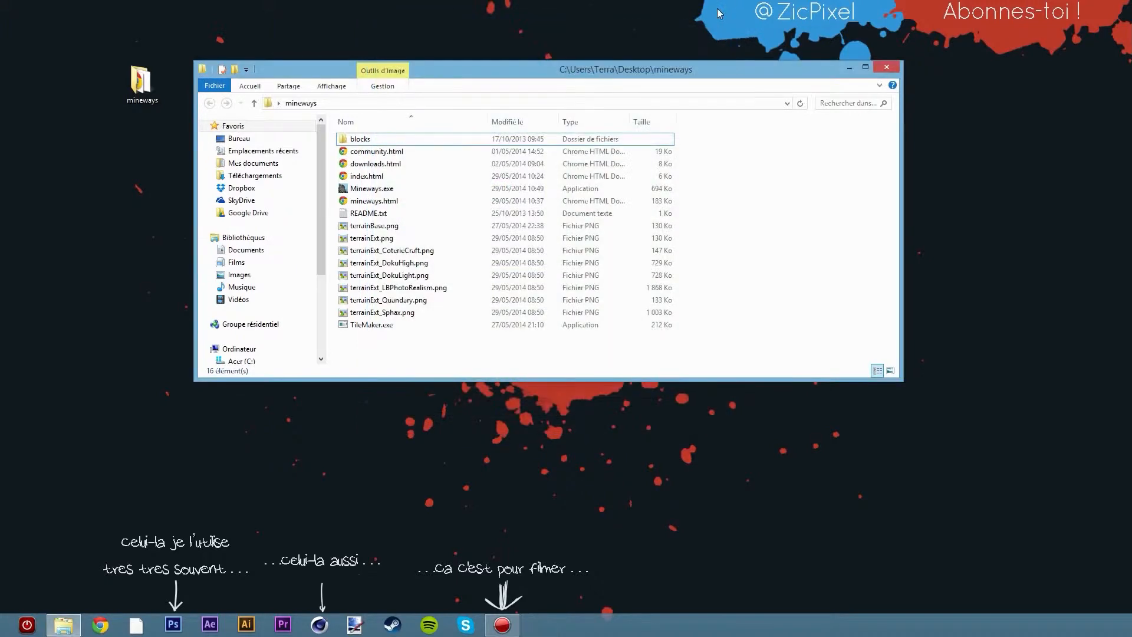
pyautogui.click(882, 68)
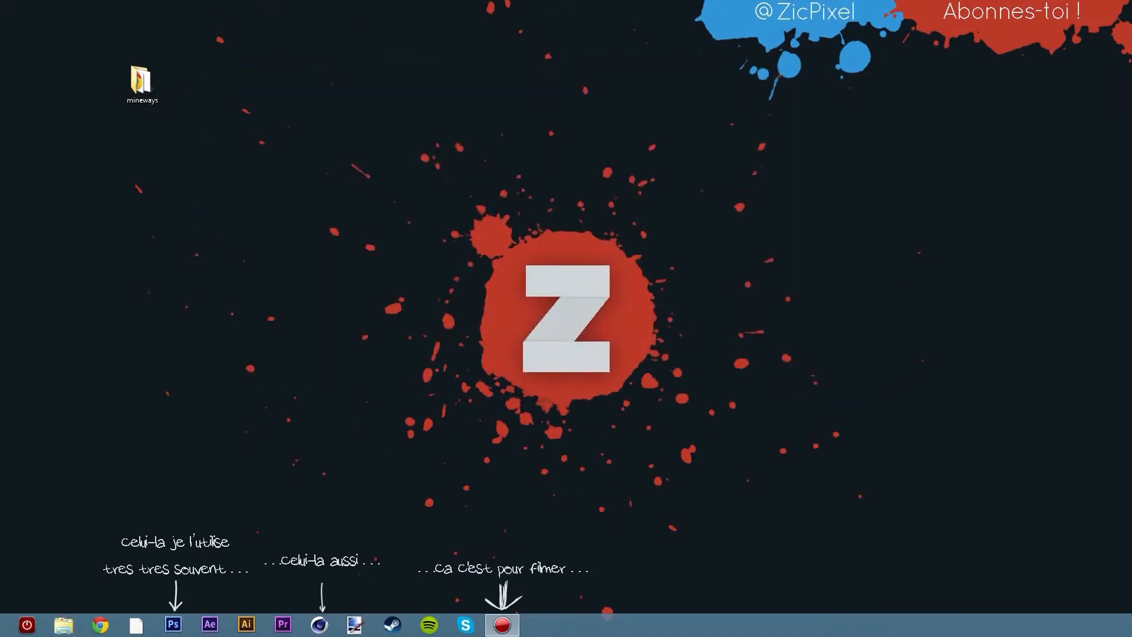
pyautogui.moveTo(283, 112); pyautogui.dragTo(199, 89)
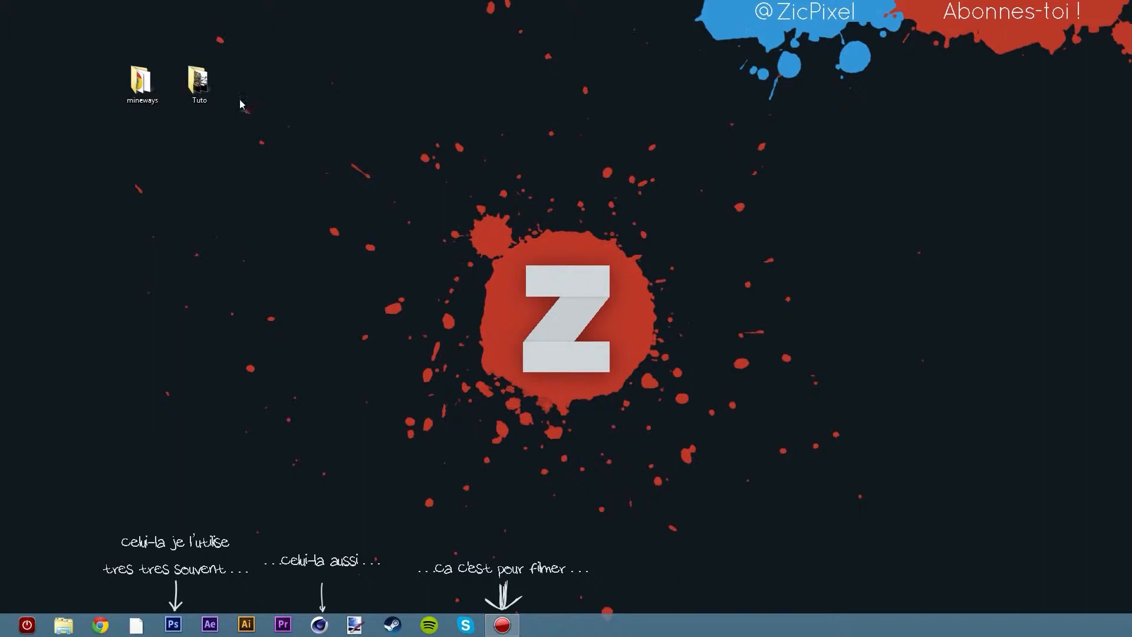
# Open the Tuto folder and examine the exported model, material and texture files, selecting tuto.mtl
pyautogui.doubleClick(201, 89)
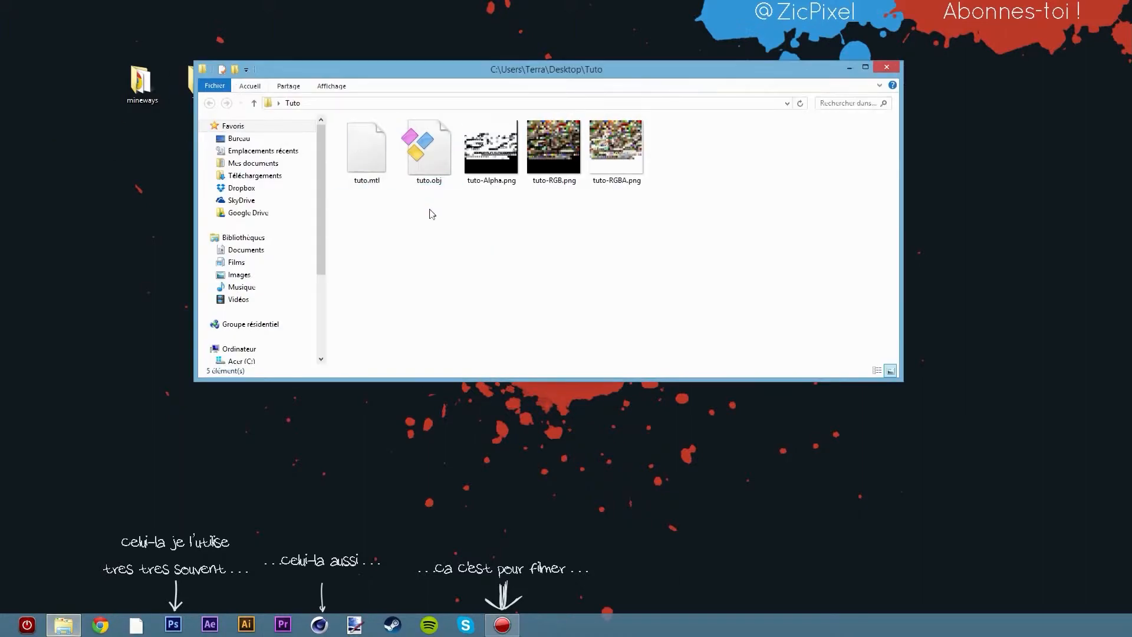
pyautogui.moveTo(369, 200); pyautogui.dragTo(647, 134)
pyautogui.click(680, 126)
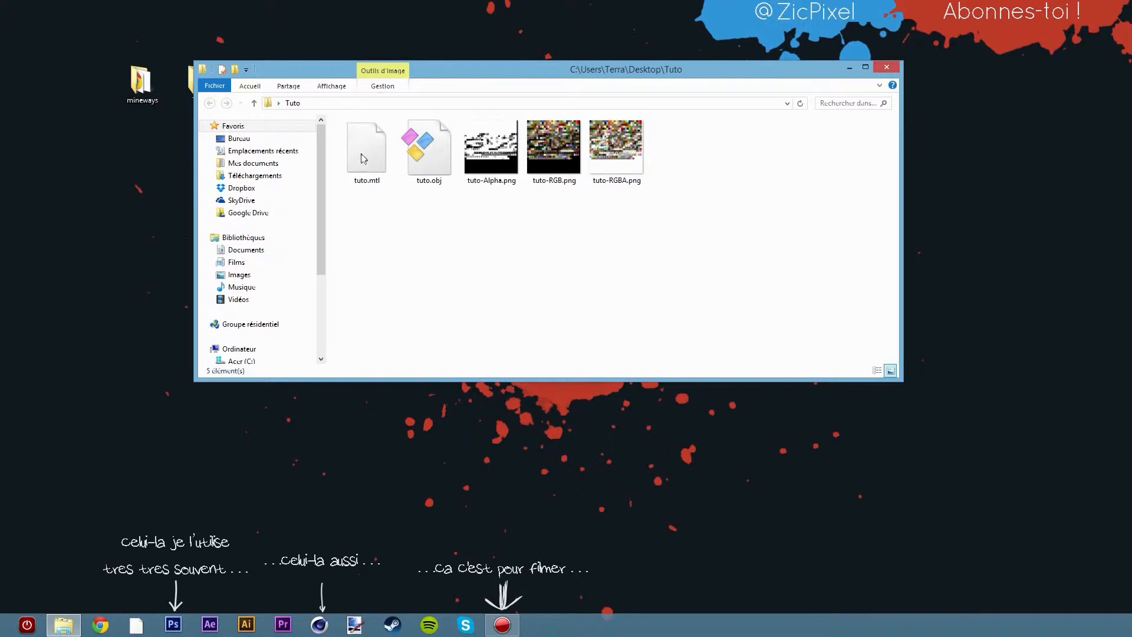
pyautogui.click(381, 159)
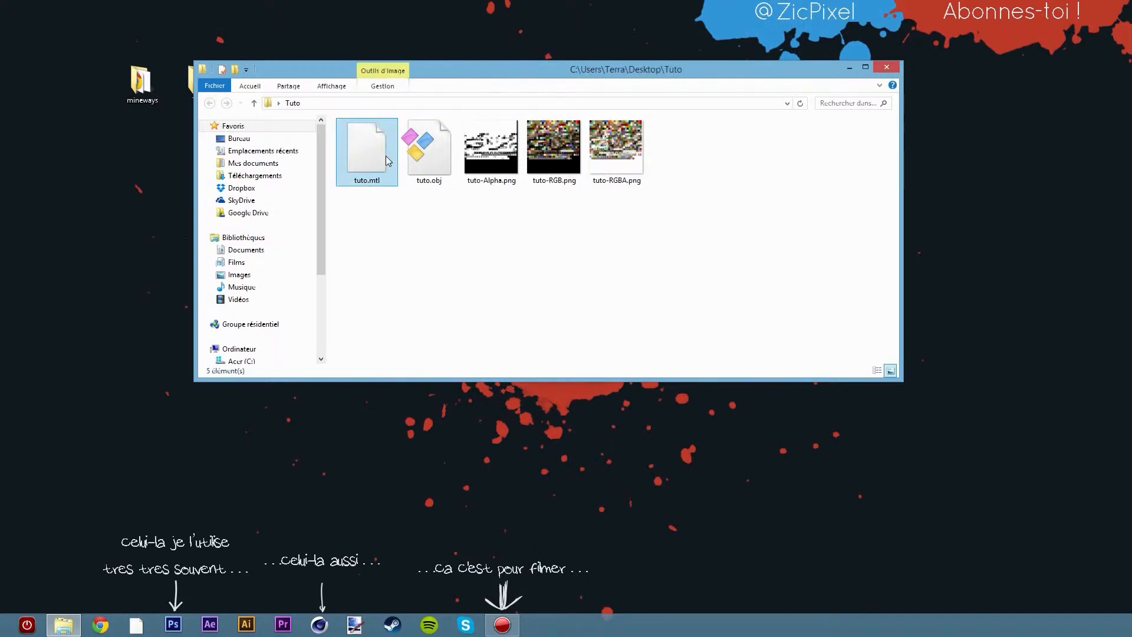
# Examine the exported files in the Tuto folder, comparing the tuto-Alpha.png, tuto-RGB.png and tuto-RGBA.png textures
pyautogui.click(398, 218)
pyautogui.click(364, 166)
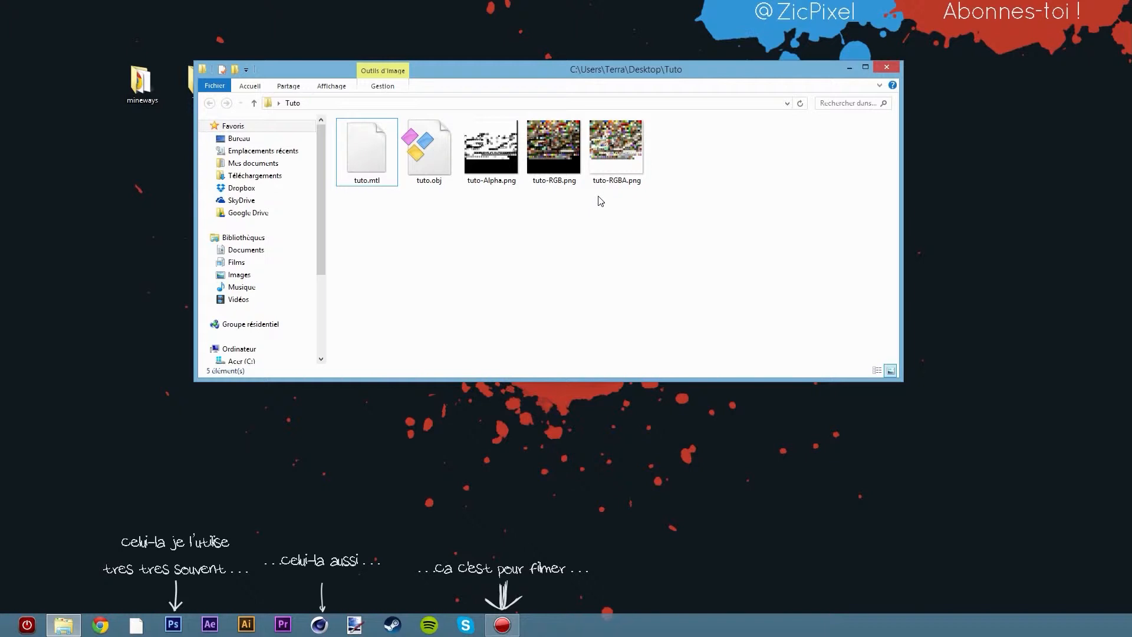
pyautogui.click(536, 162)
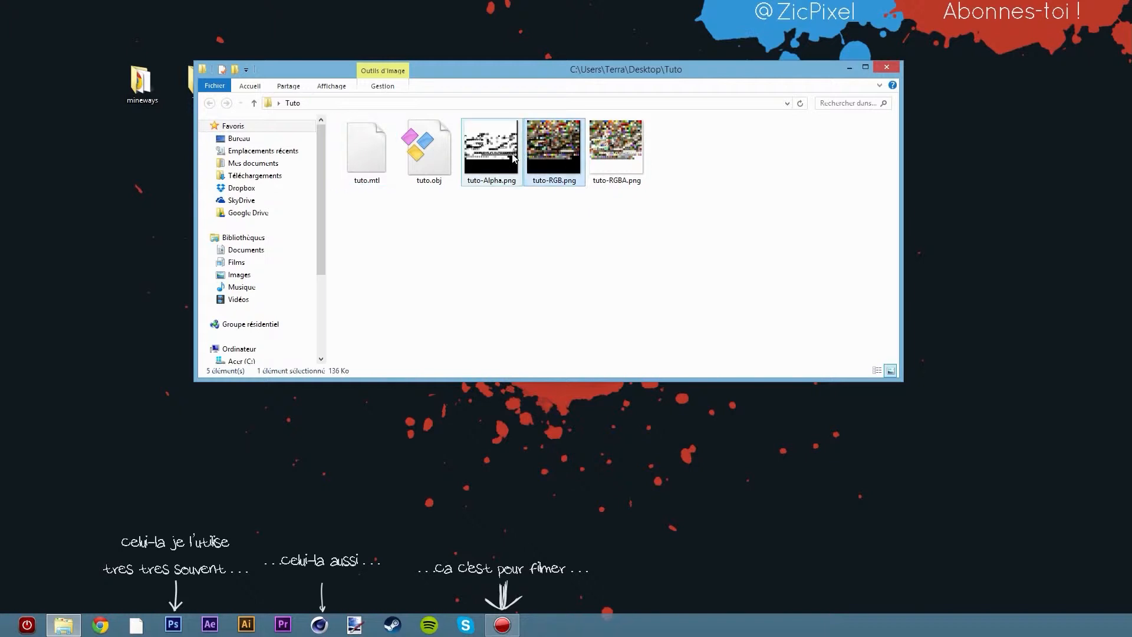
pyautogui.click(511, 156)
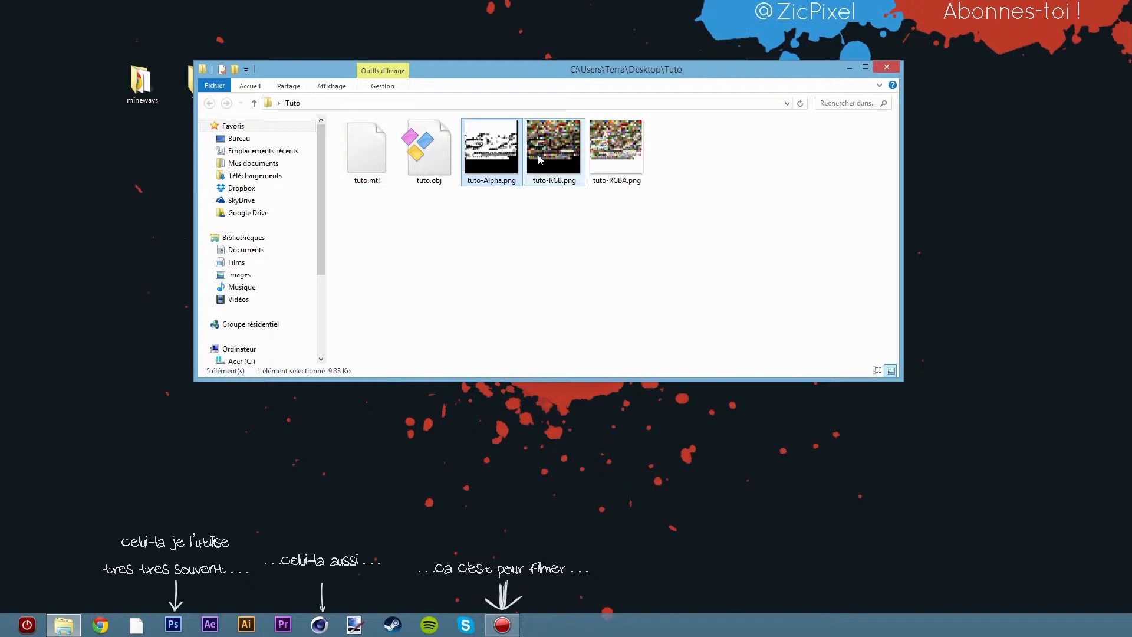
pyautogui.click(537, 154)
pyautogui.click(598, 190)
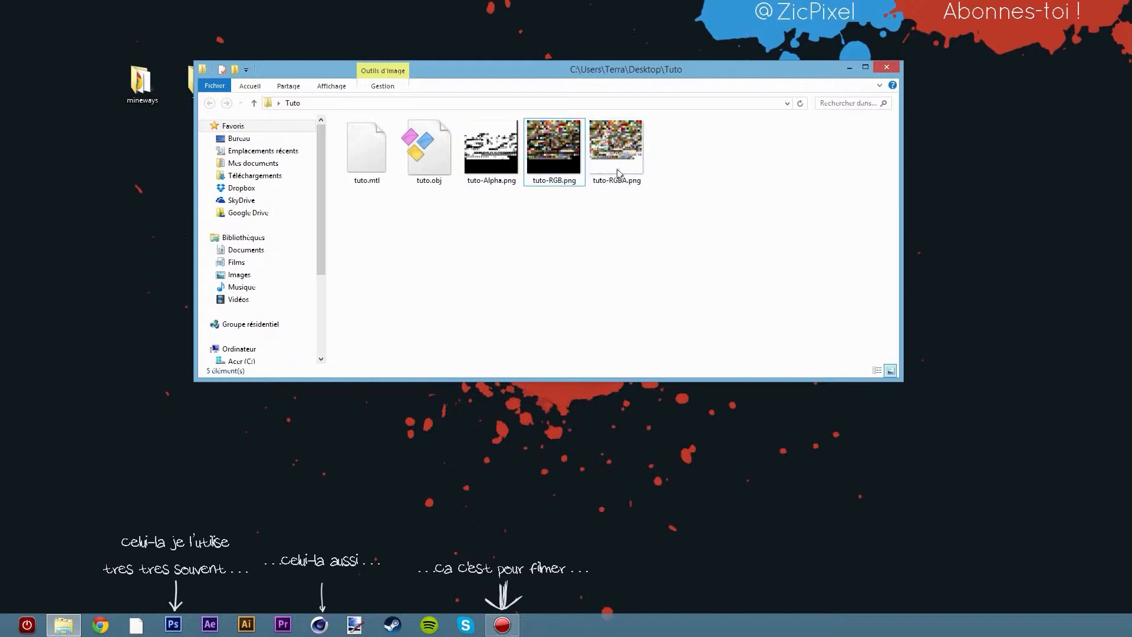
pyautogui.click(625, 176)
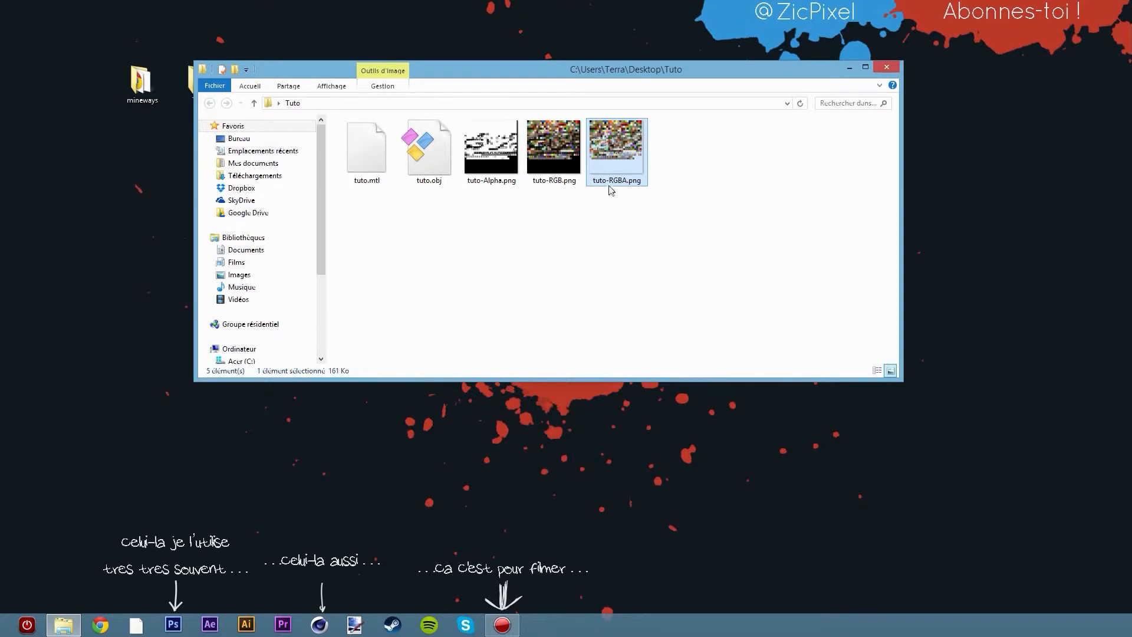
pyautogui.click(499, 148)
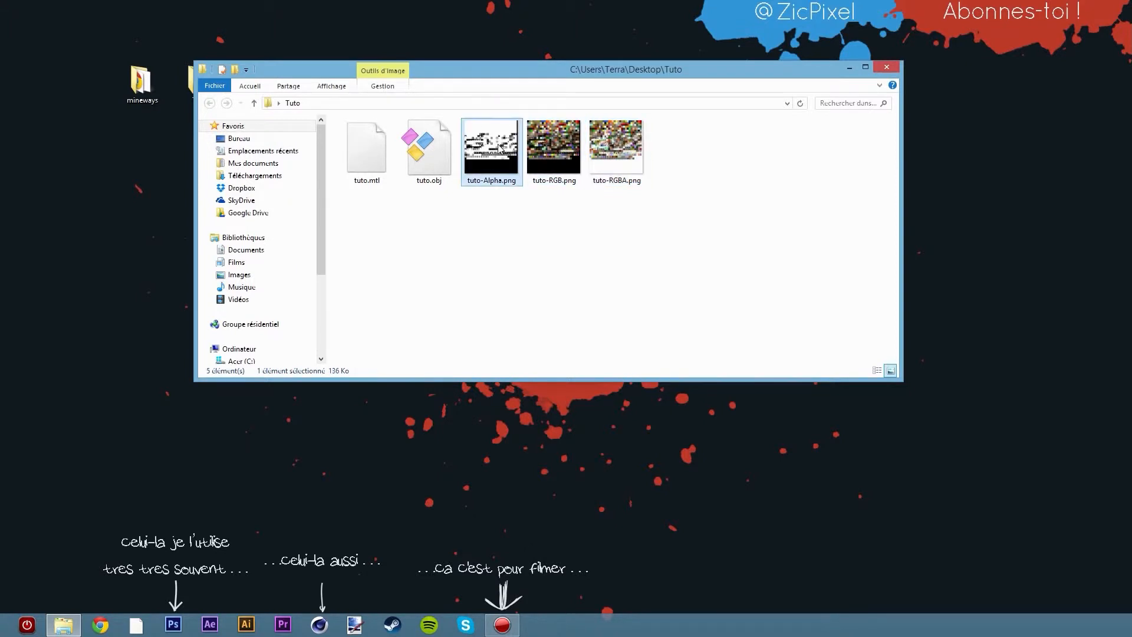
pyautogui.click(615, 170)
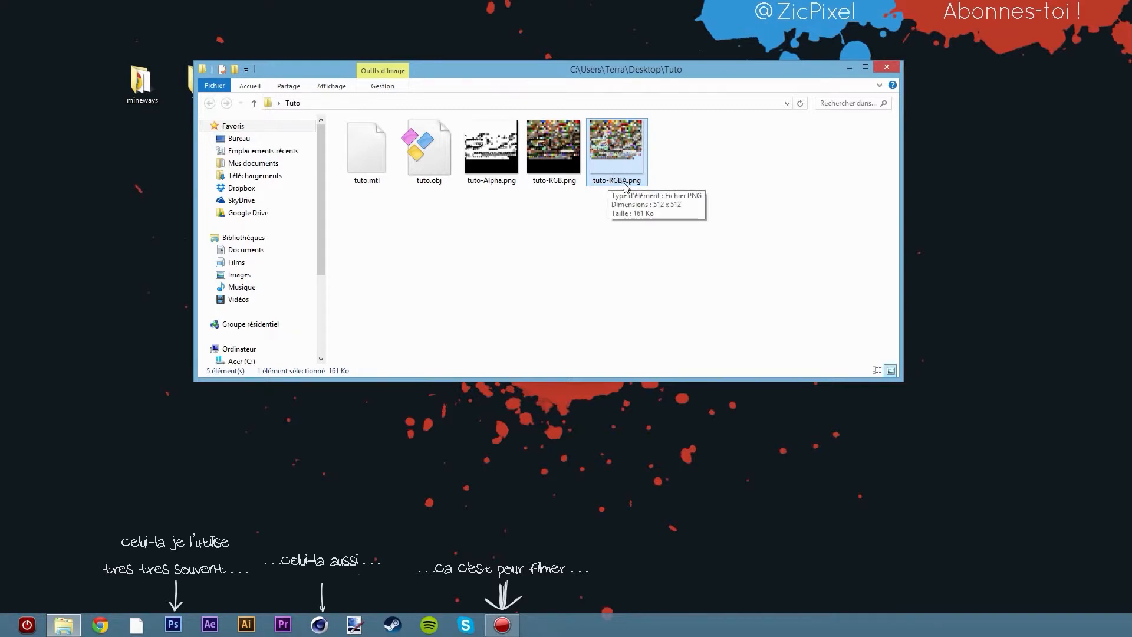
pyautogui.click(669, 177)
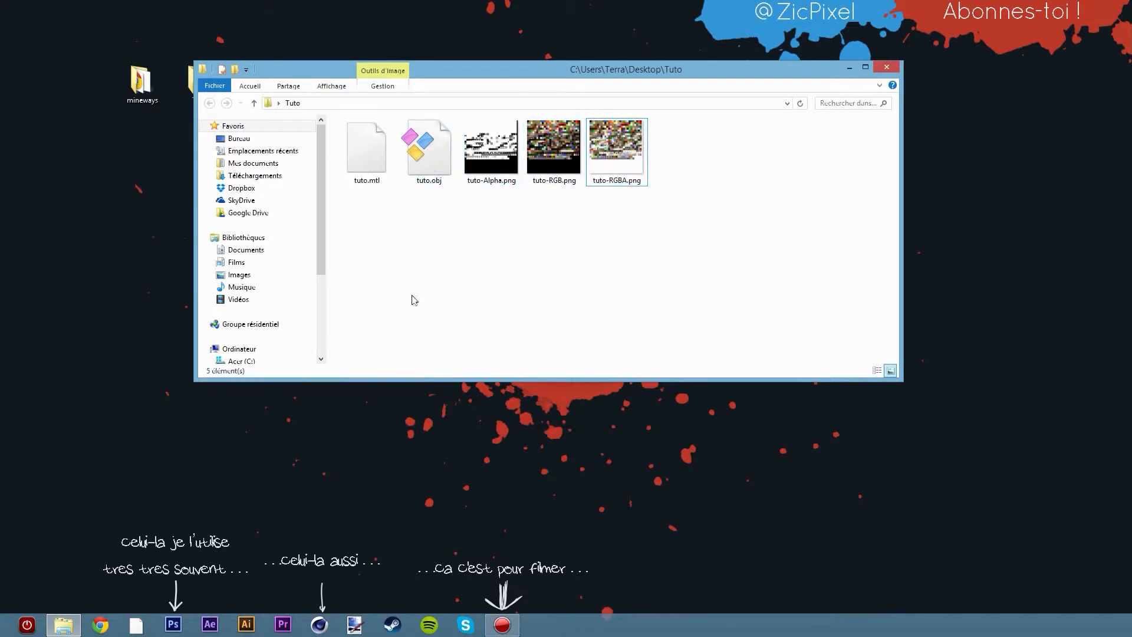
# Switch to Cinema 4D and replace the maximised Droite view with a maximised Perspective view
pyautogui.click(319, 624)
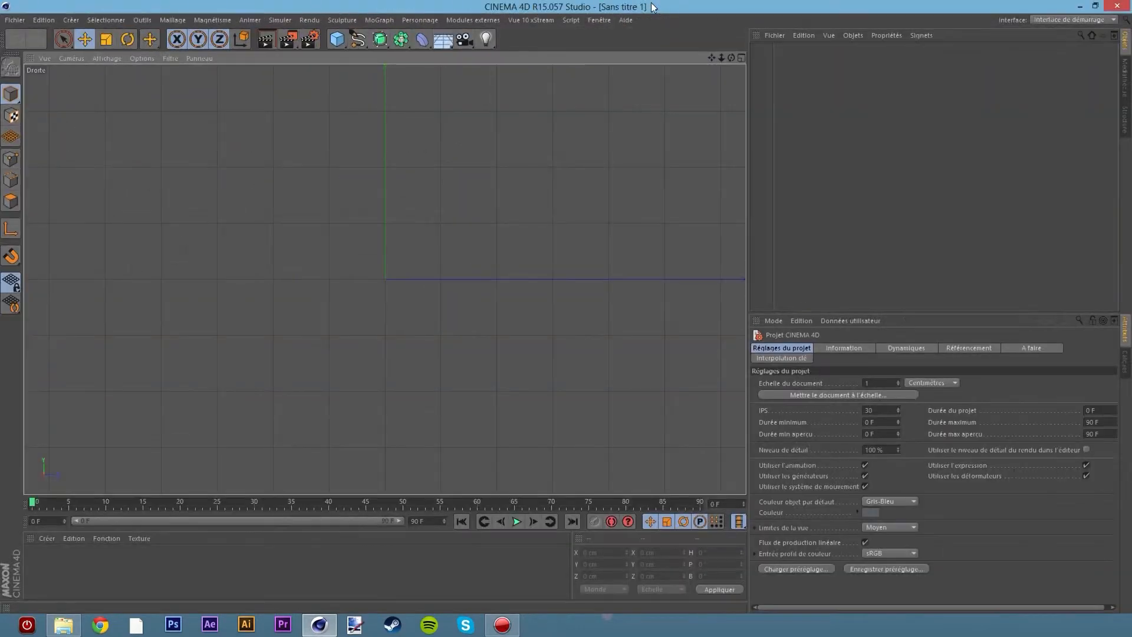
pyautogui.middleClick(353, 131)
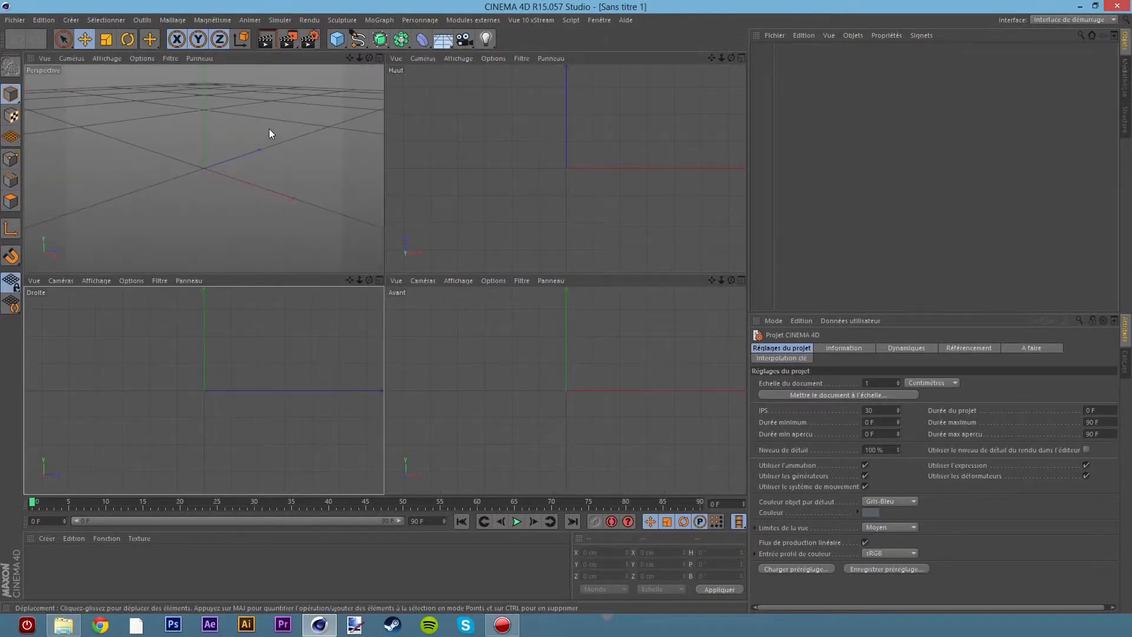
pyautogui.middleClick(269, 128)
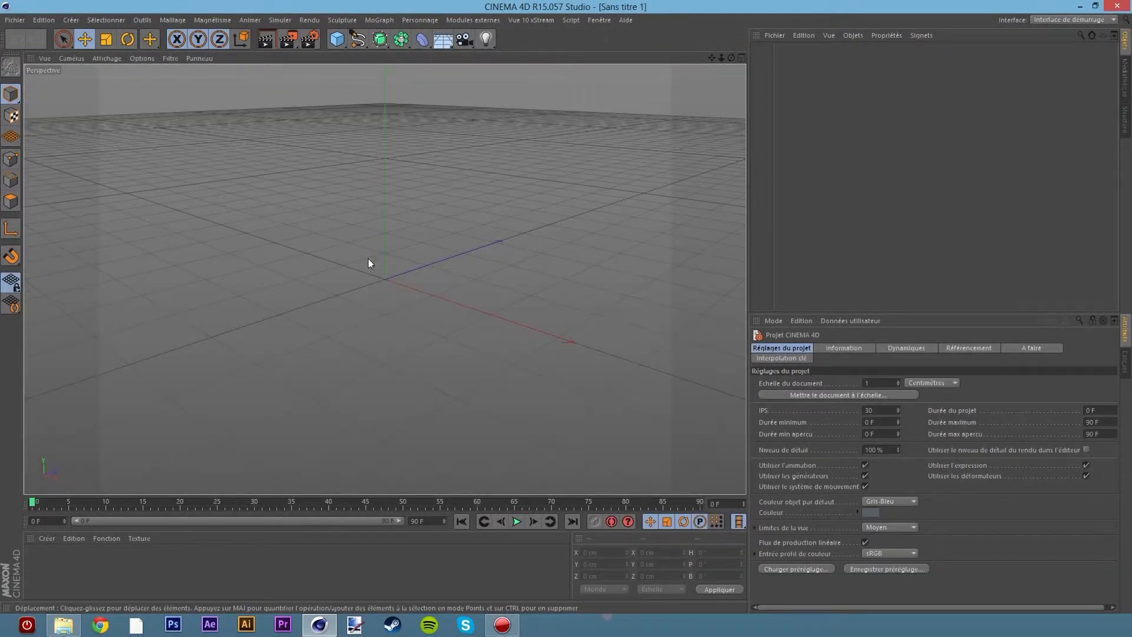
pyautogui.keyDown('alt'); pyautogui.moveTo(329, 231); pyautogui.dragTo(455, 230); pyautogui.keyUp('alt')
# Open tuto.obj from the desktop's Tuto folder, importing it at a scale factor of 1000 centimetres with normals and unused-point optimisation enabled
pyautogui.click(24, 21)
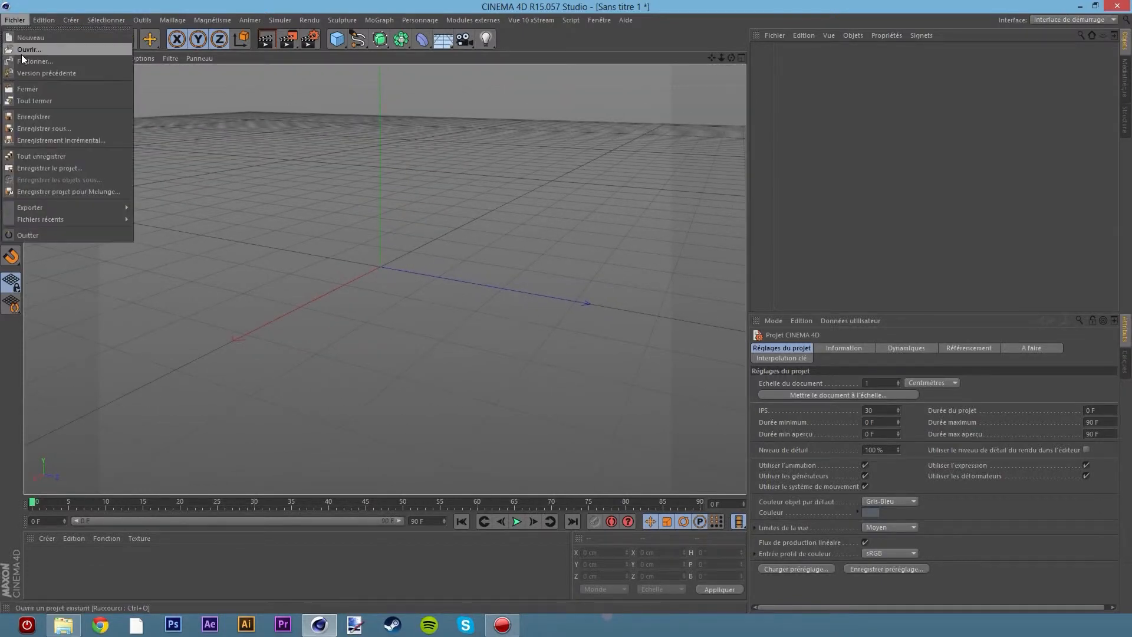
pyautogui.click(25, 49)
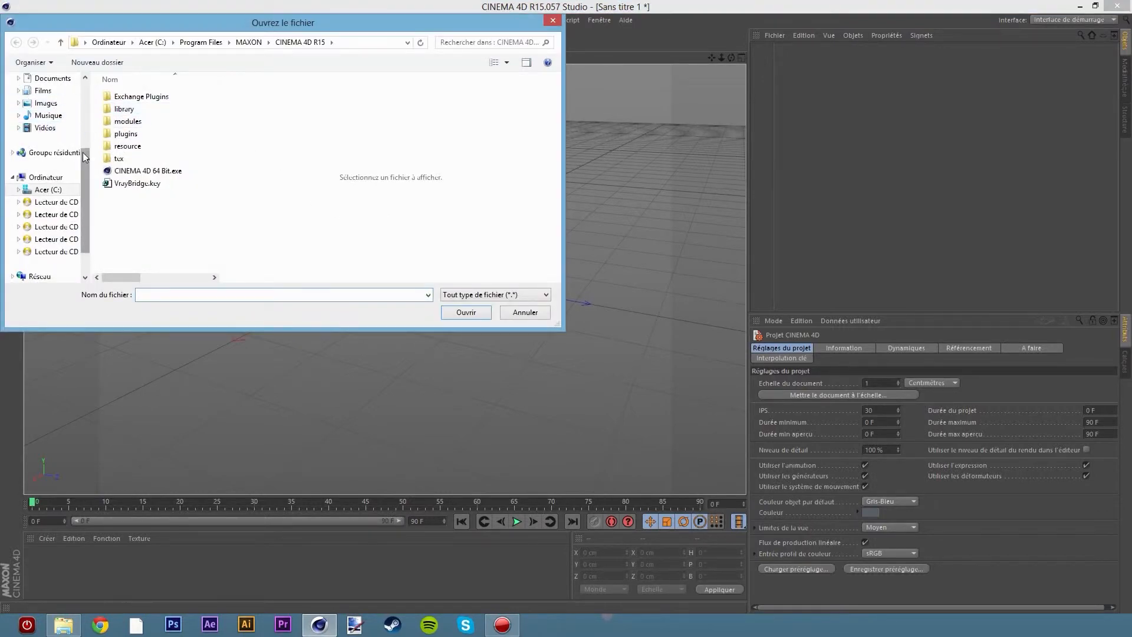
pyautogui.scroll(4, 55, 100)
pyautogui.click(55, 98)
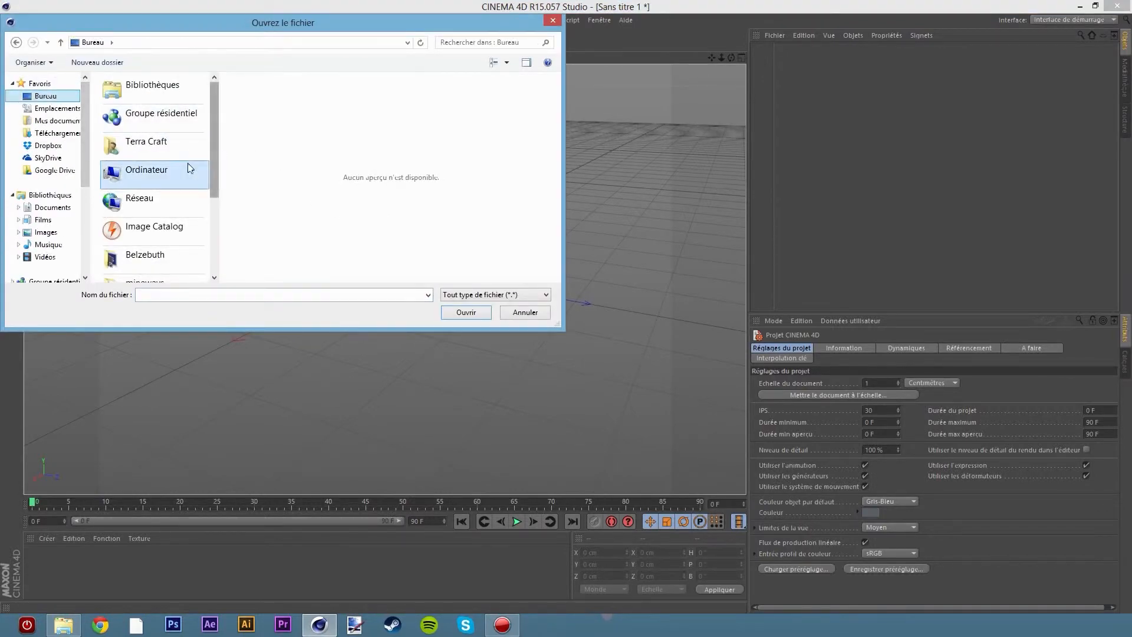
pyautogui.scroll(-3, 213, 187)
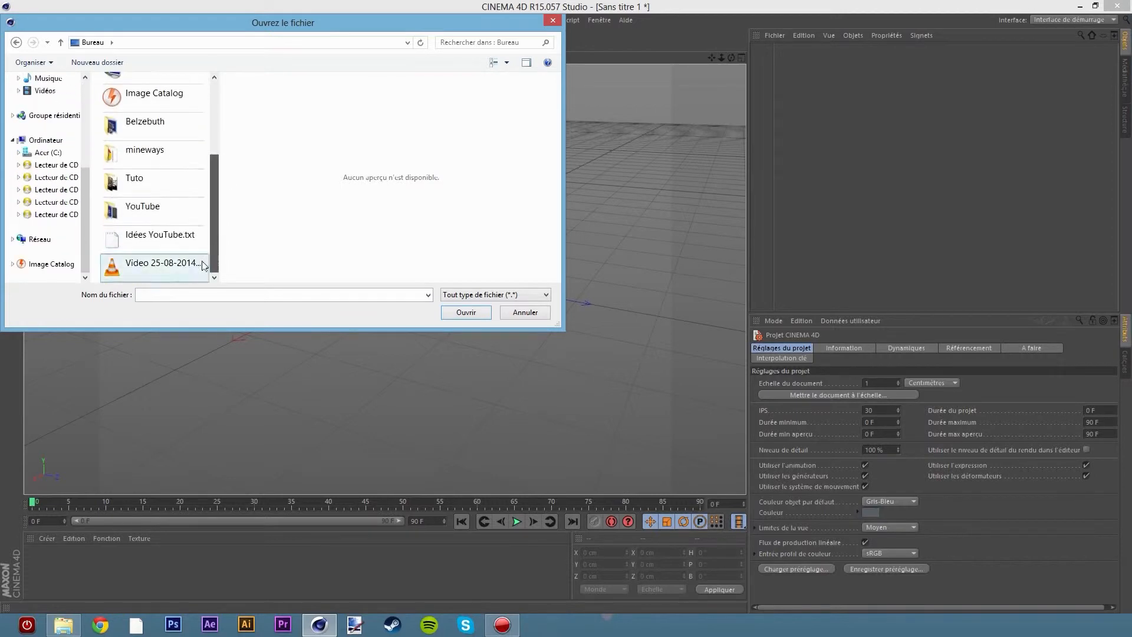
pyautogui.doubleClick(159, 191)
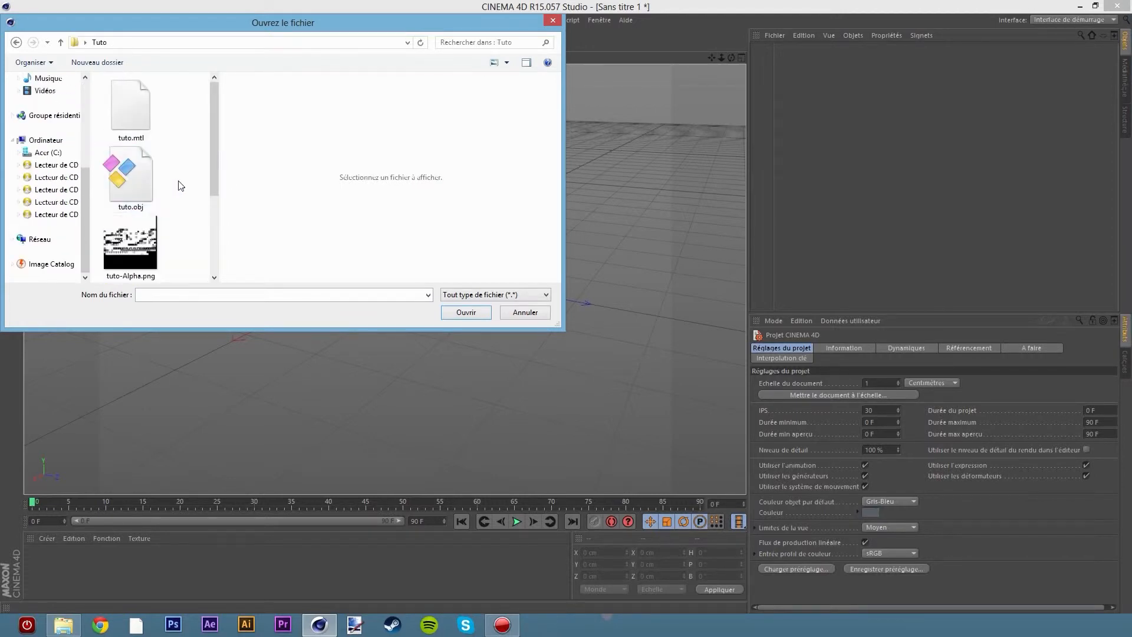
pyautogui.click(146, 181)
pyautogui.click(457, 314)
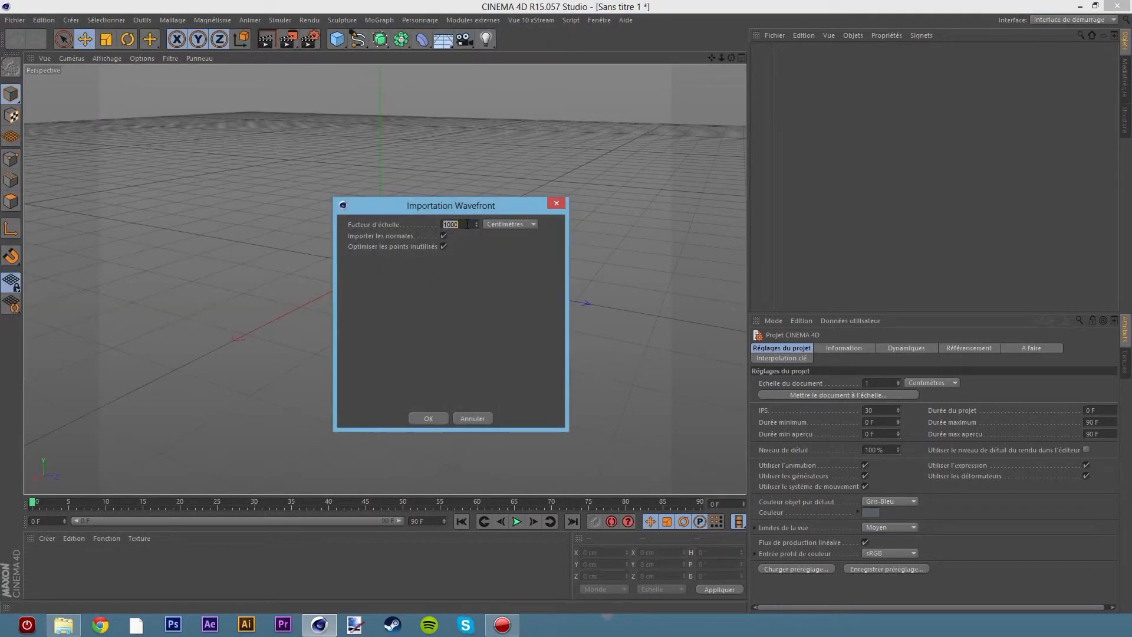
pyautogui.click(425, 419)
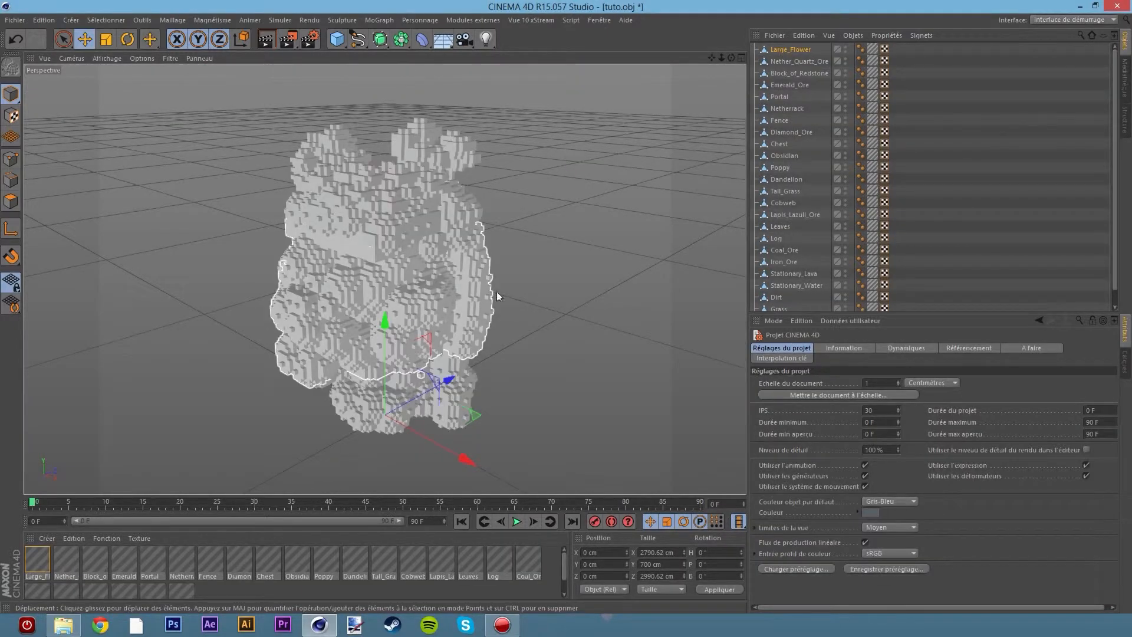
# Select the Large_Flower material and enlarge the material manager enough to show both rows of imported materials
pyautogui.keyDown('alt'); pyautogui.moveTo(496, 292); pyautogui.dragTo(214, 268); pyautogui.keyUp('alt')
pyautogui.click(438, 288)
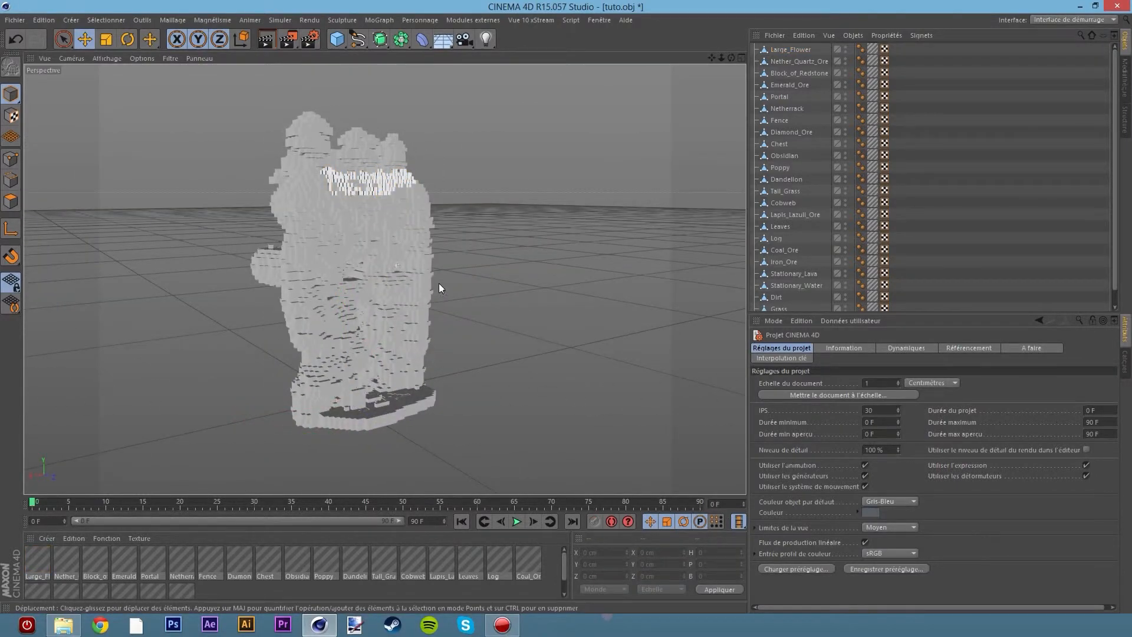
pyautogui.keyDown('alt'); pyautogui.moveTo(439, 288); pyautogui.dragTo(376, 335); pyautogui.keyUp('alt')
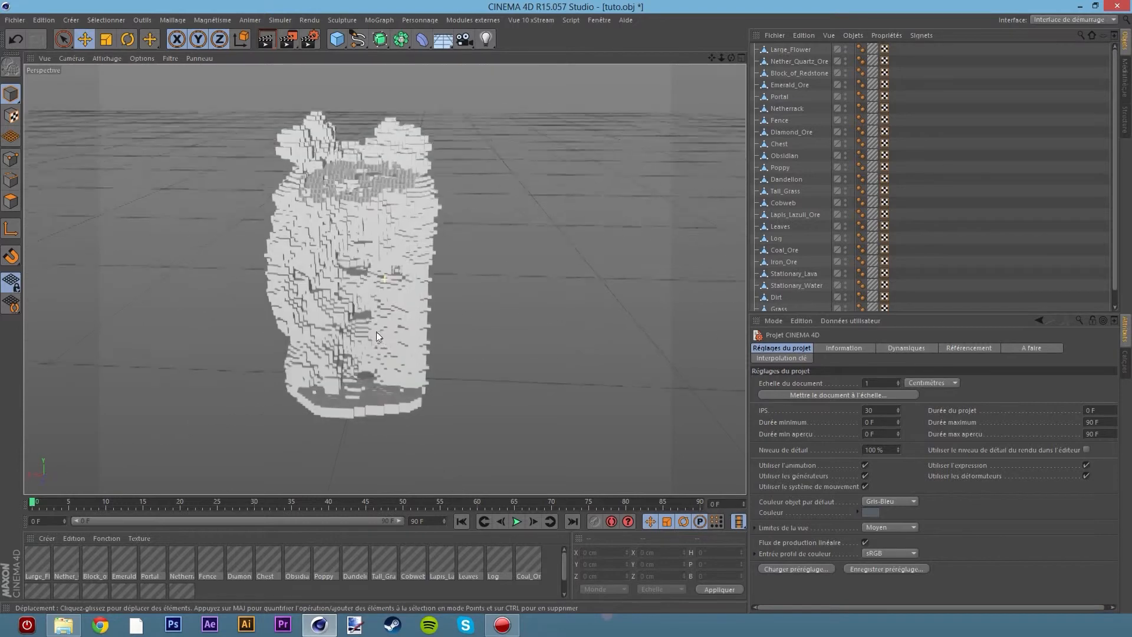
pyautogui.scroll(-1, 59, 554)
pyautogui.click(41, 557)
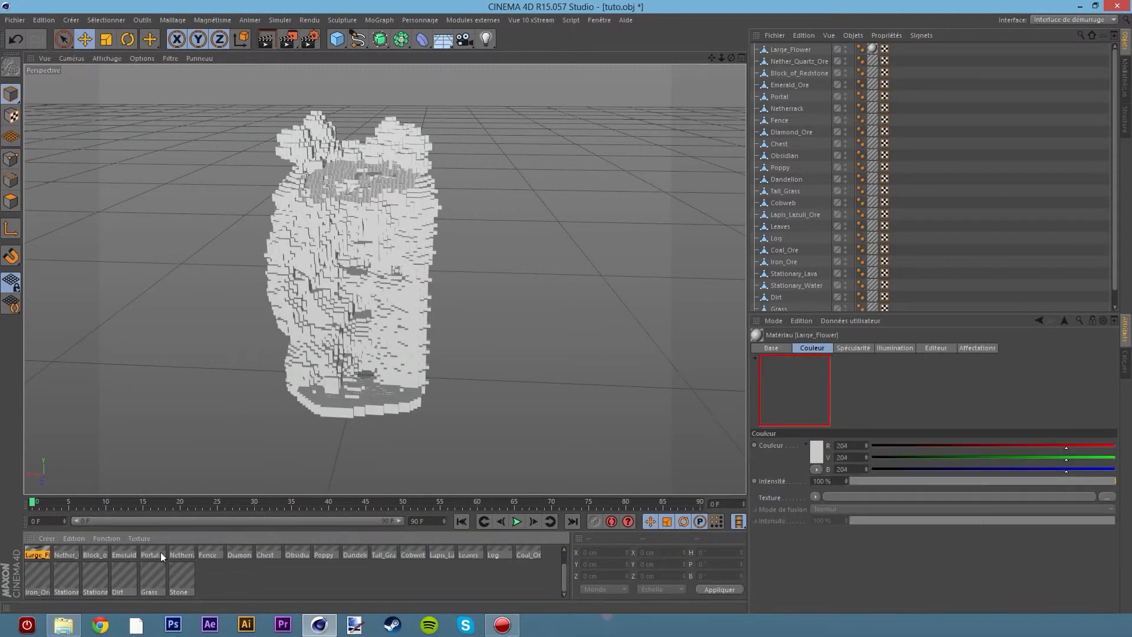
pyautogui.scroll(1, 91, 568)
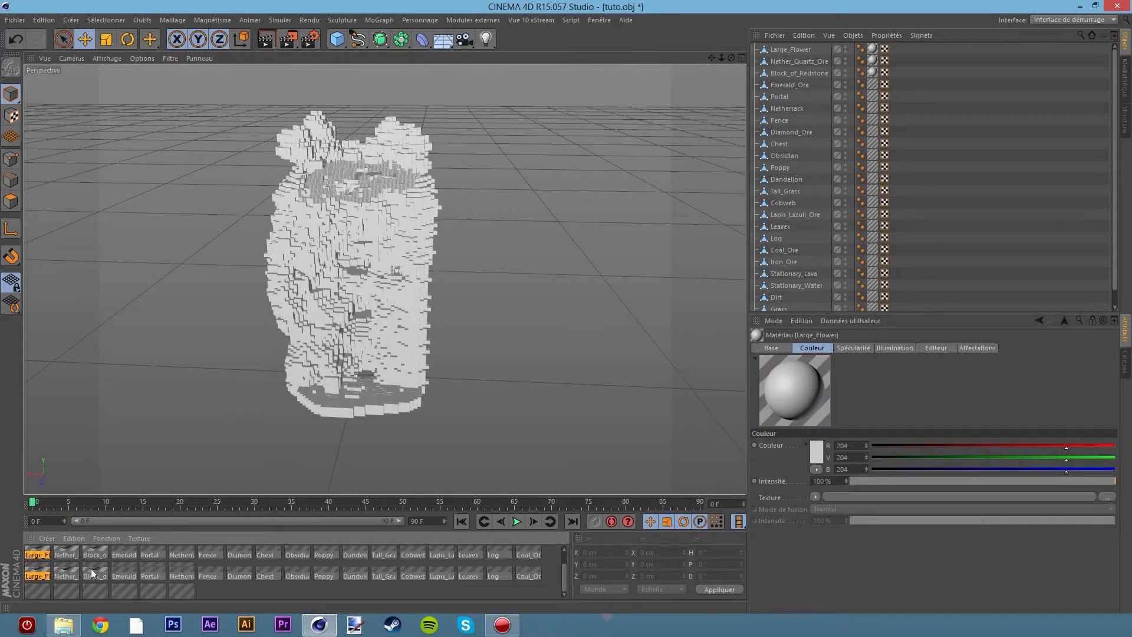
pyautogui.moveTo(101, 512); pyautogui.dragTo(101, 482)
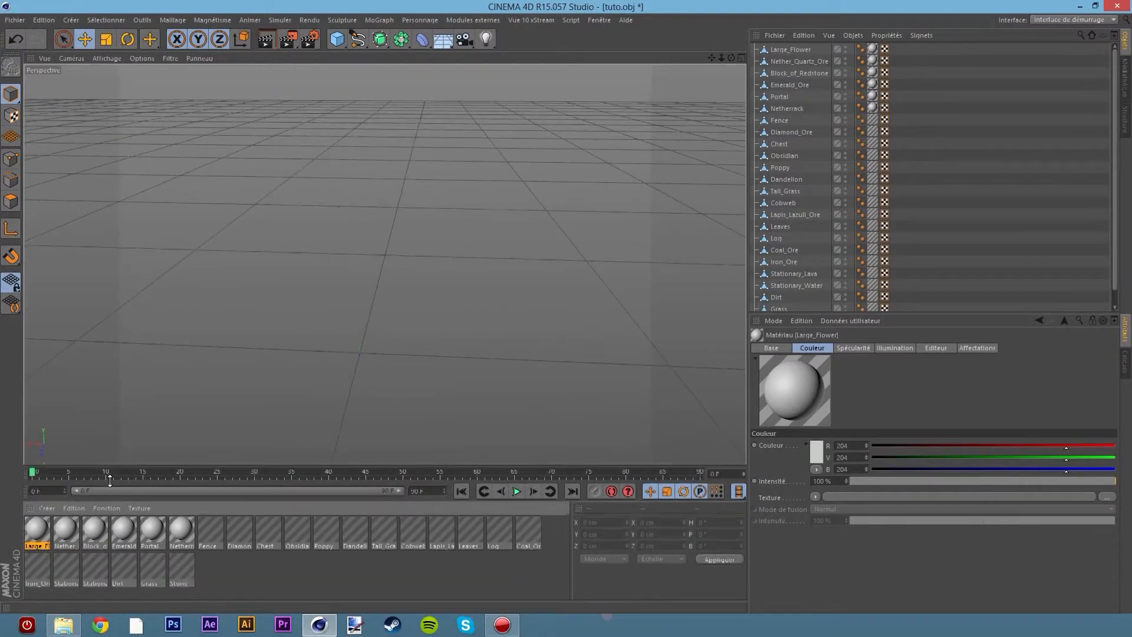
# Select all materials from Large_Flower through Stone and load tuto-RGBA.png as their colour texture
pyautogui.click(1060, 16)
pyautogui.click(1060, 15)
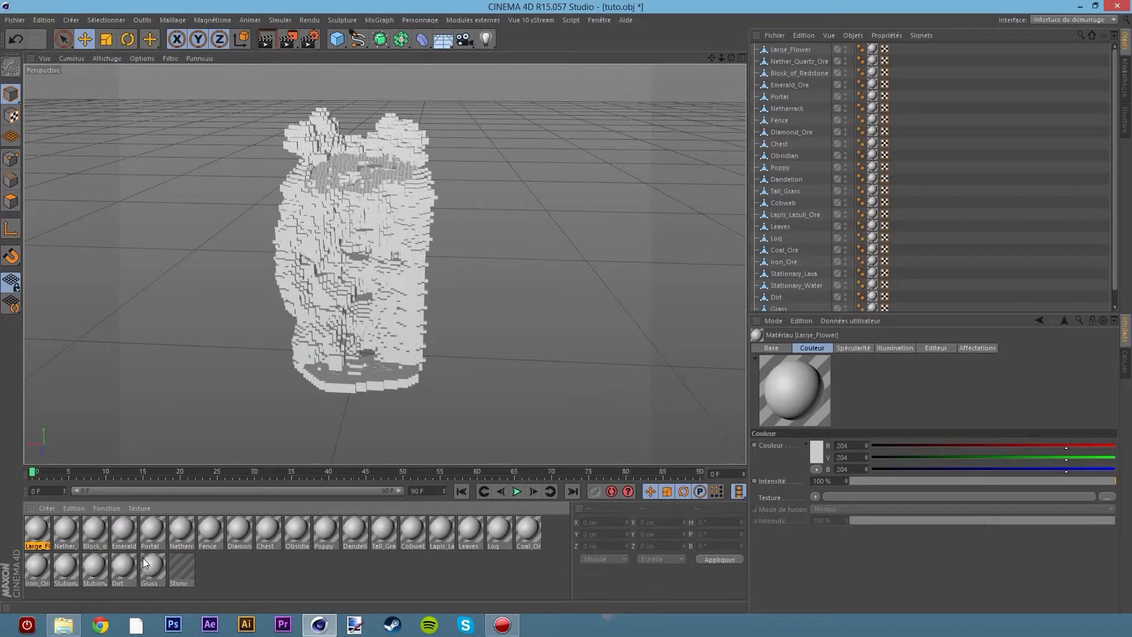
pyautogui.keyDown('shift'); pyautogui.click(185, 567); pyautogui.keyUp('shift')
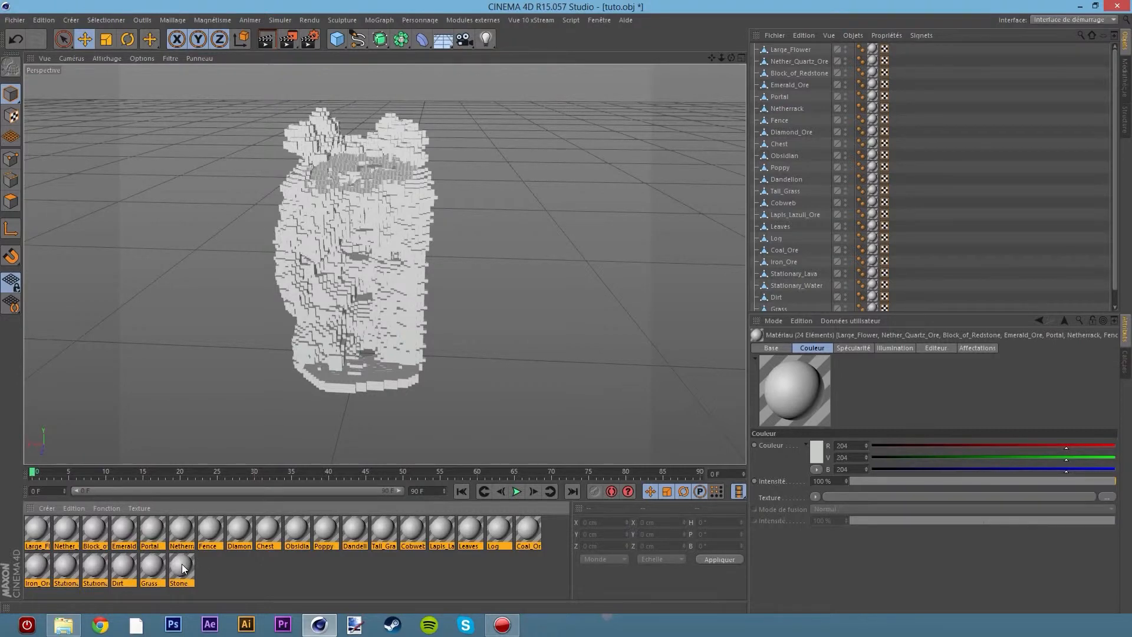
pyautogui.click(72, 532)
pyautogui.click(1107, 496)
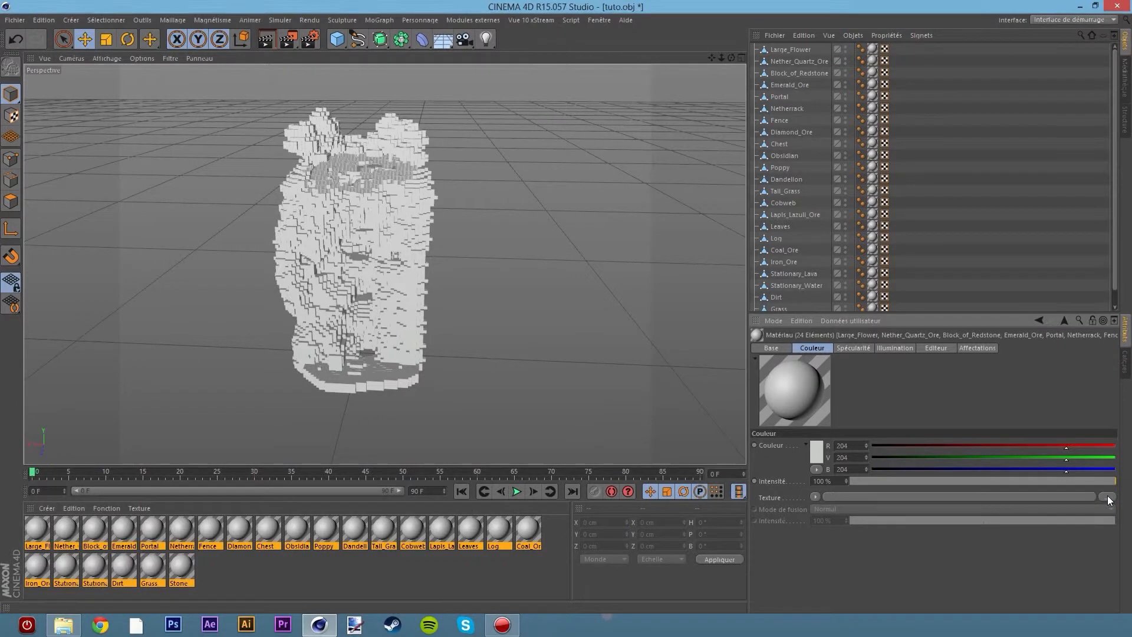
pyautogui.moveTo(215, 181); pyautogui.dragTo(213, 254)
pyautogui.click(133, 242)
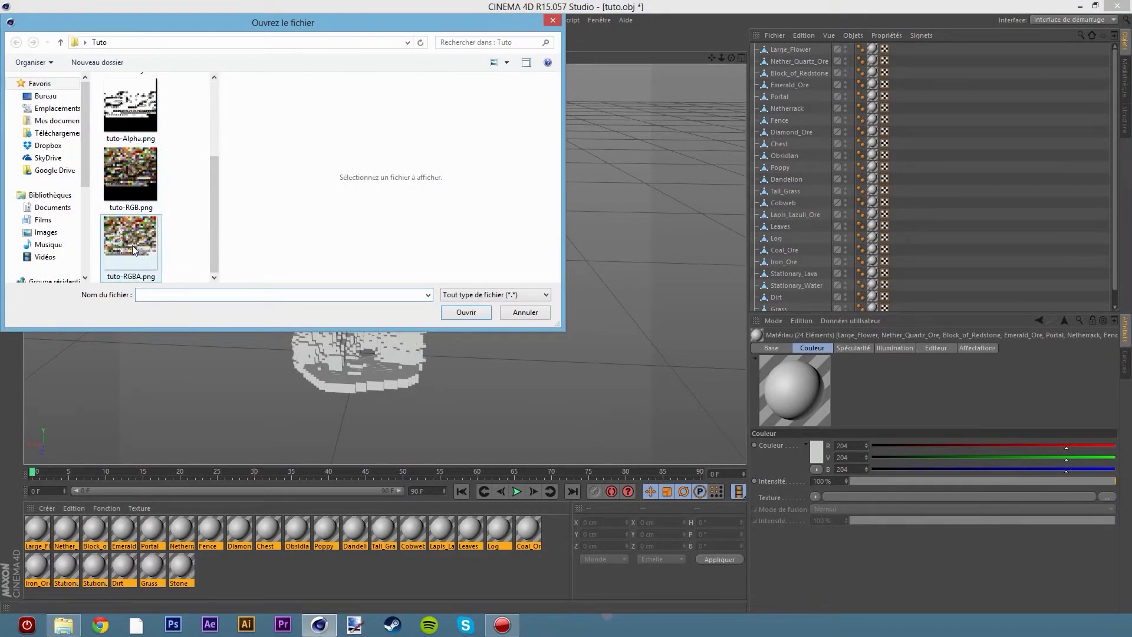
pyautogui.scroll(2, 216, 199)
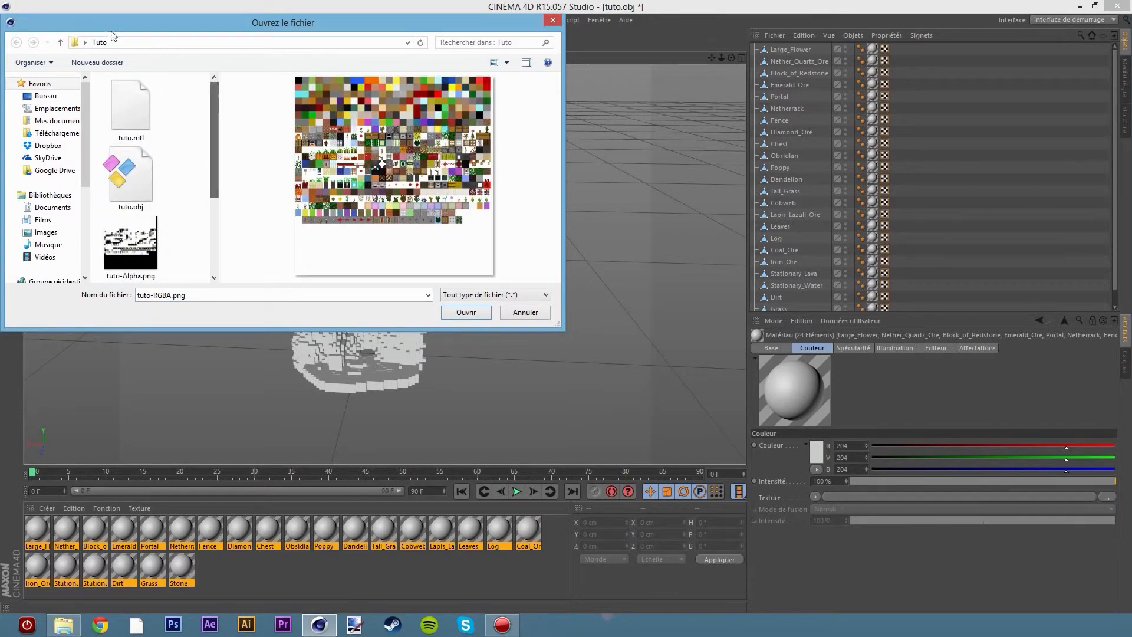
pyautogui.moveTo(217, 197); pyautogui.dragTo(213, 273)
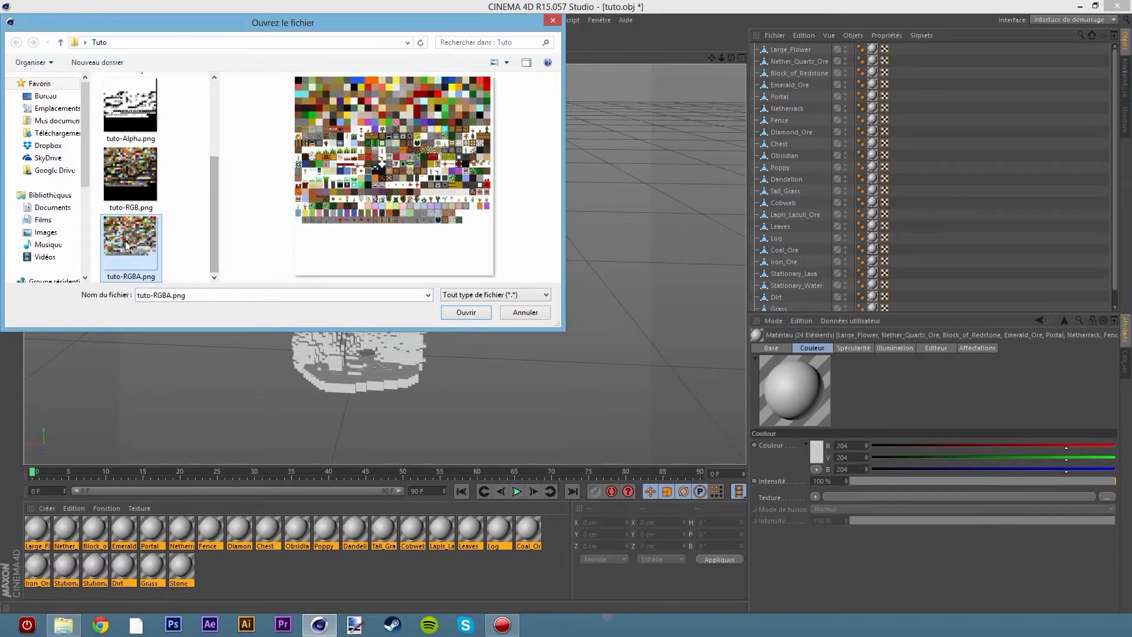
pyautogui.click(467, 312)
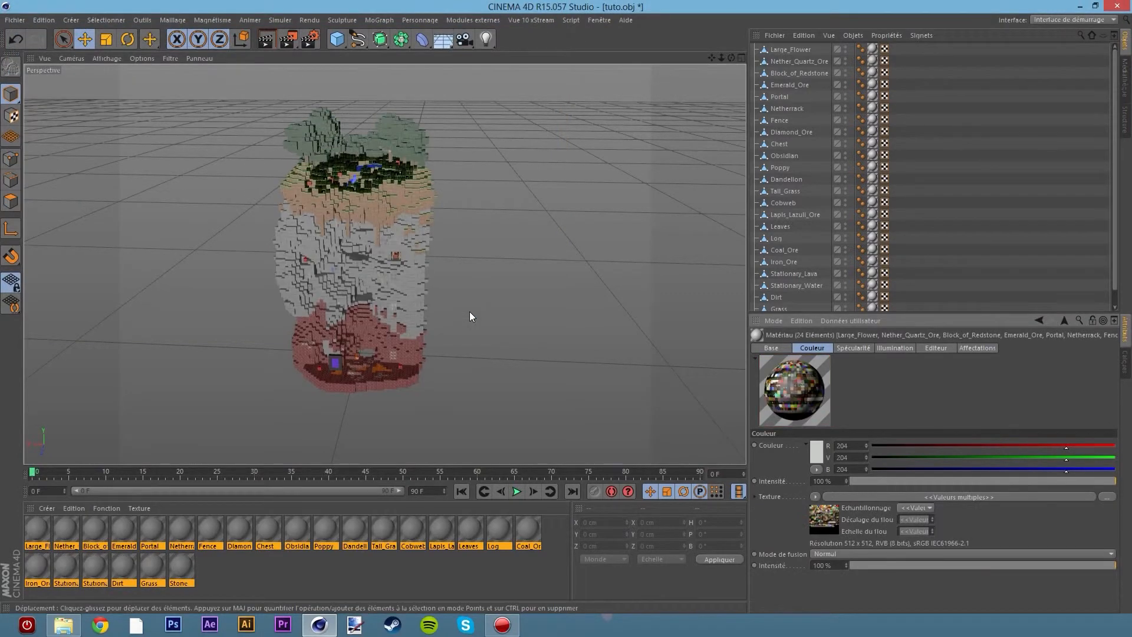
# Disable the Spécularité channel for all the selected materials
pyautogui.scroll(5, 383, 240)
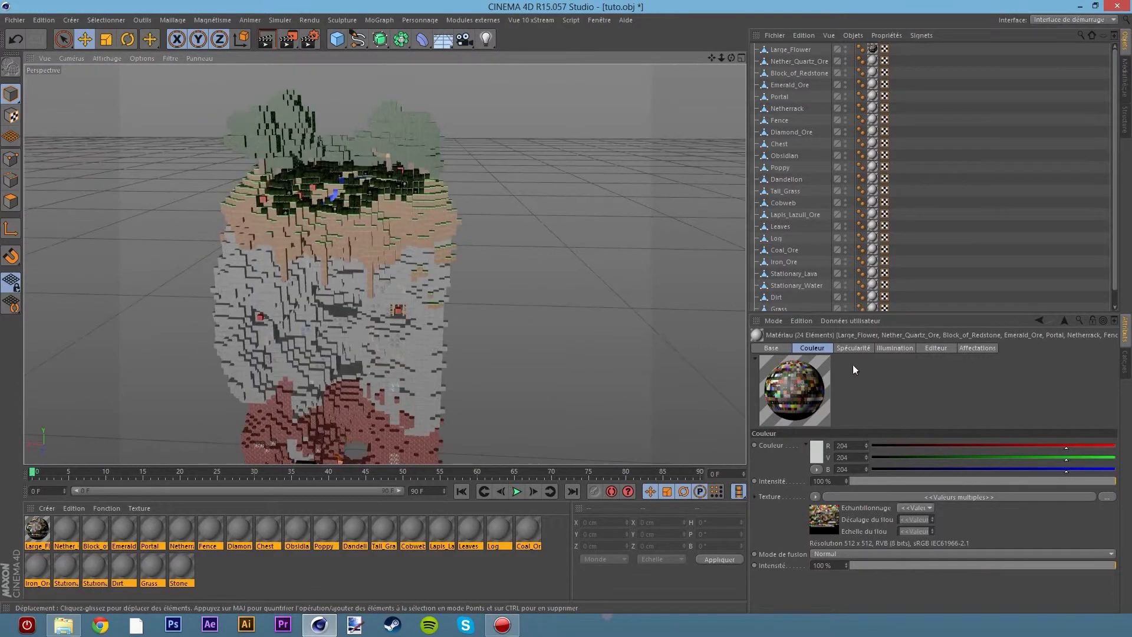
pyautogui.click(771, 347)
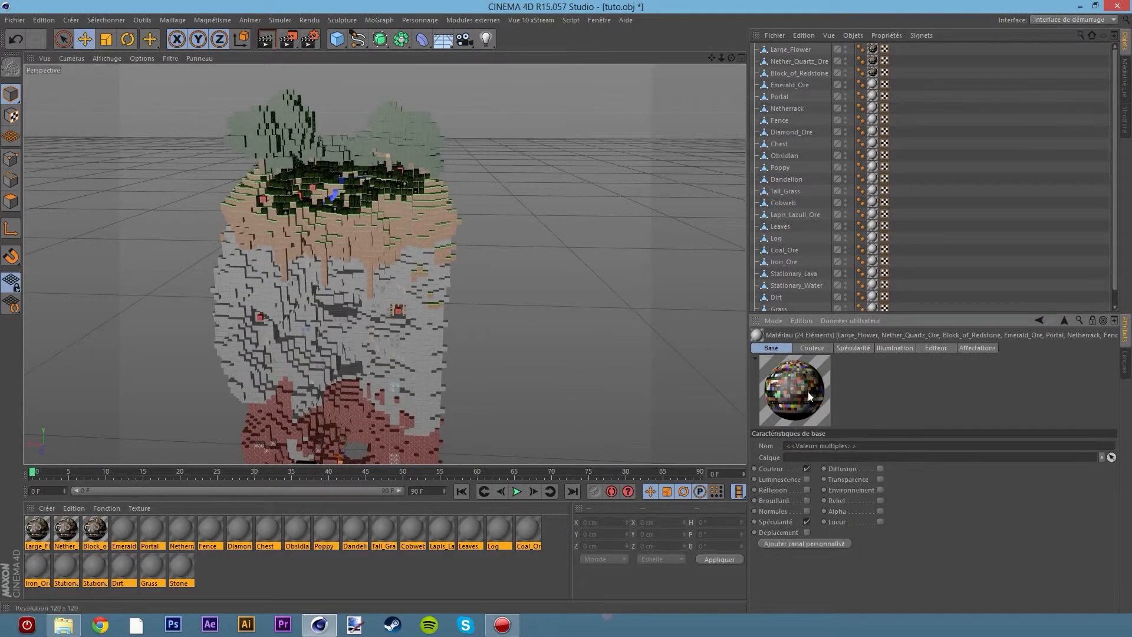
pyautogui.click(806, 521)
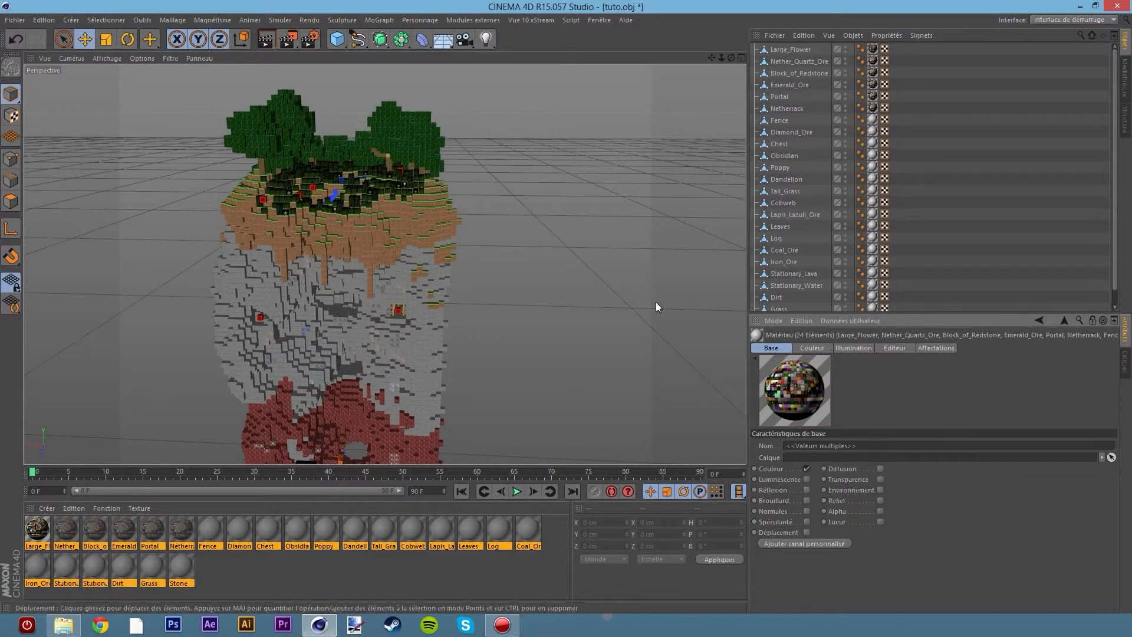
pyautogui.scroll(5, 408, 172)
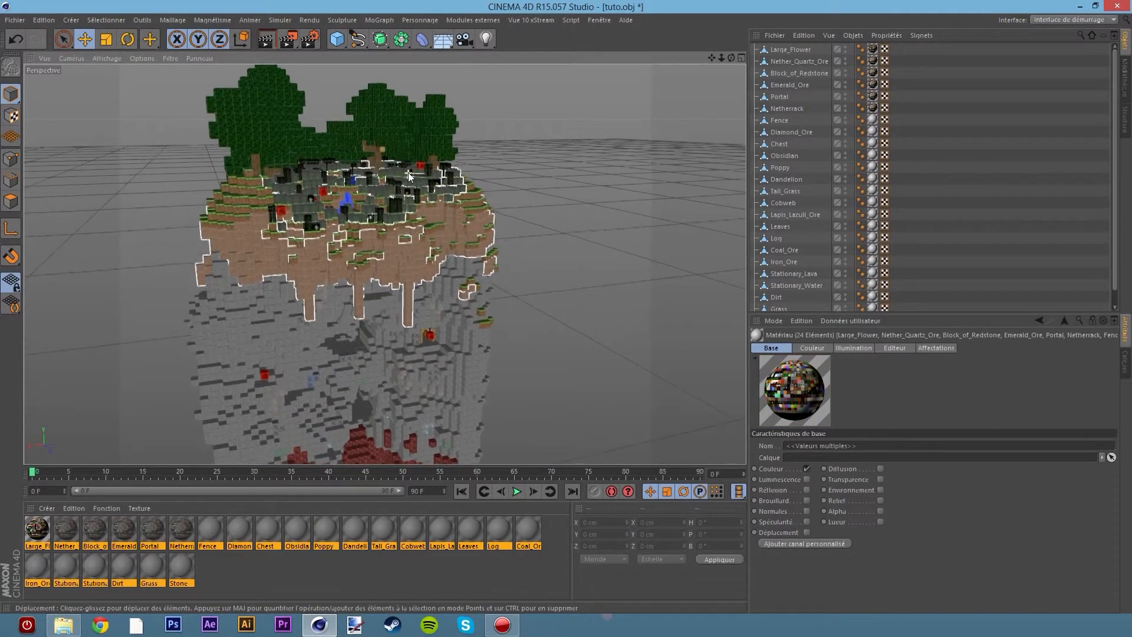
pyautogui.scroll(5, 408, 174)
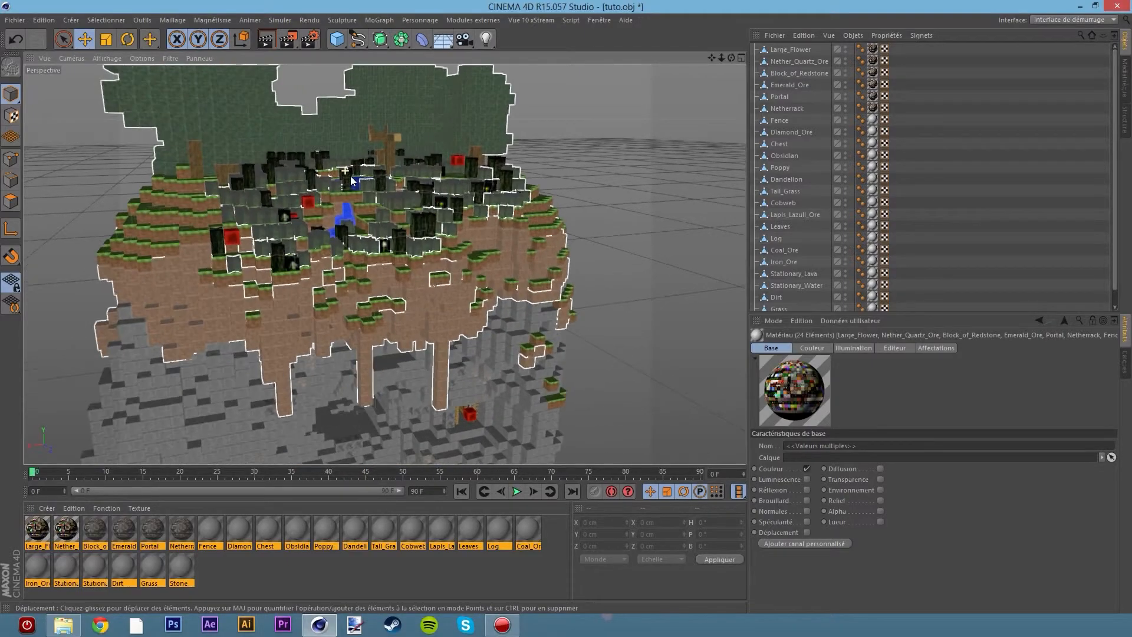
# Delete the Block_of_Redstone object from the imported build
pyautogui.scroll(8, 352, 180)
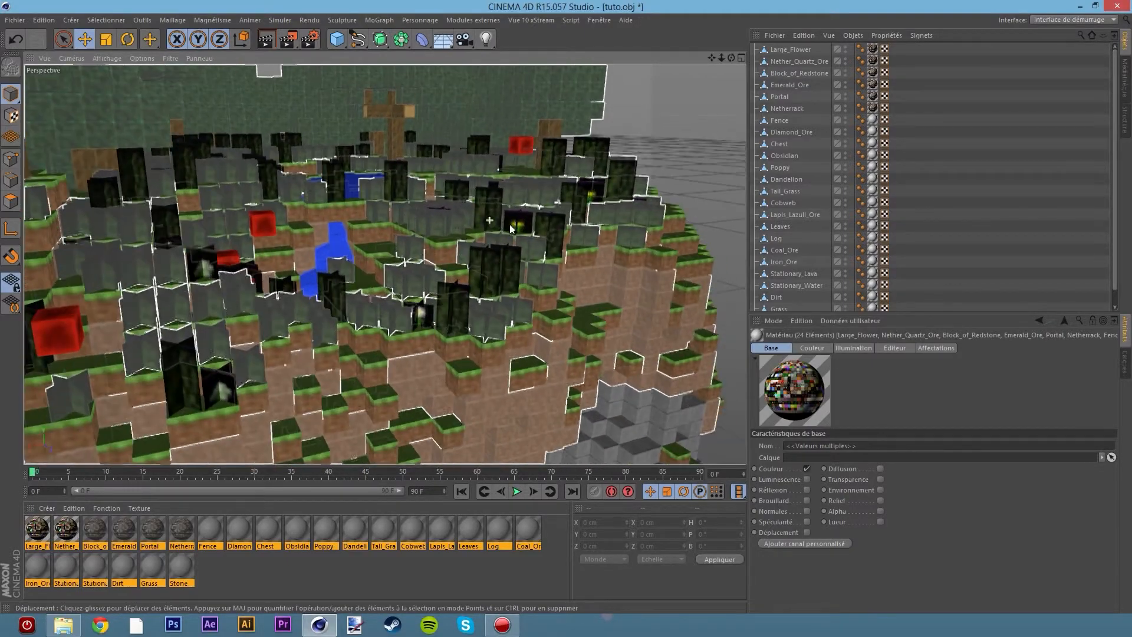
pyautogui.keyDown('alt'); pyautogui.moveTo(472, 238); pyautogui.dragTo(293, 199); pyautogui.keyUp('alt')
pyautogui.click(293, 200)
pyautogui.press('Delete')
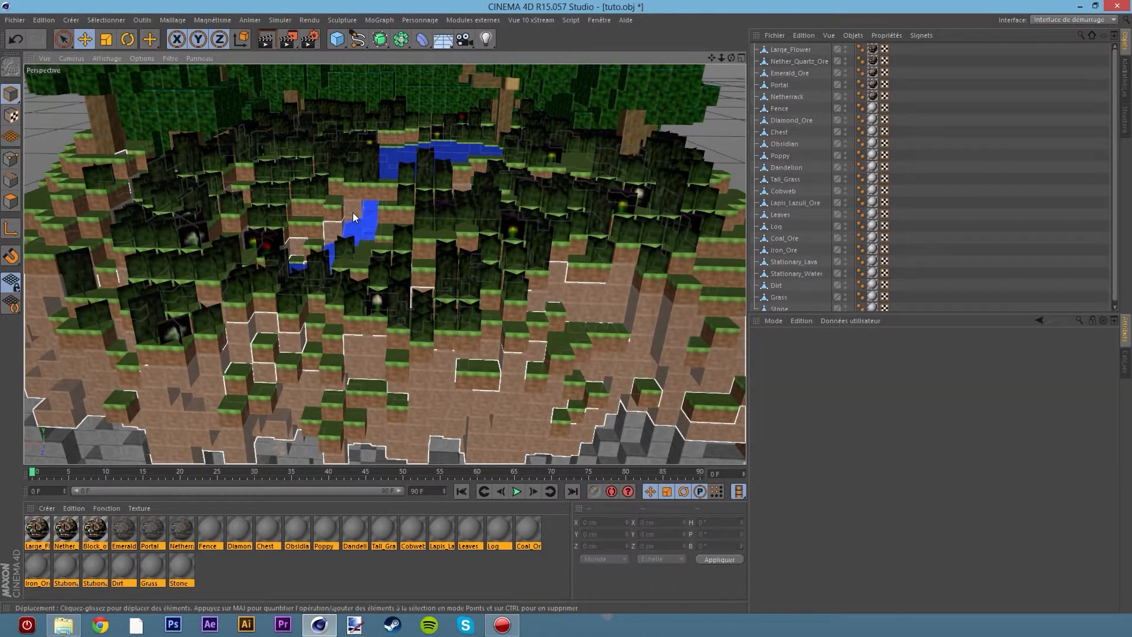
pyautogui.keyDown('alt'); pyautogui.moveTo(382, 193); pyautogui.dragTo(432, 186); pyautogui.keyUp('alt')
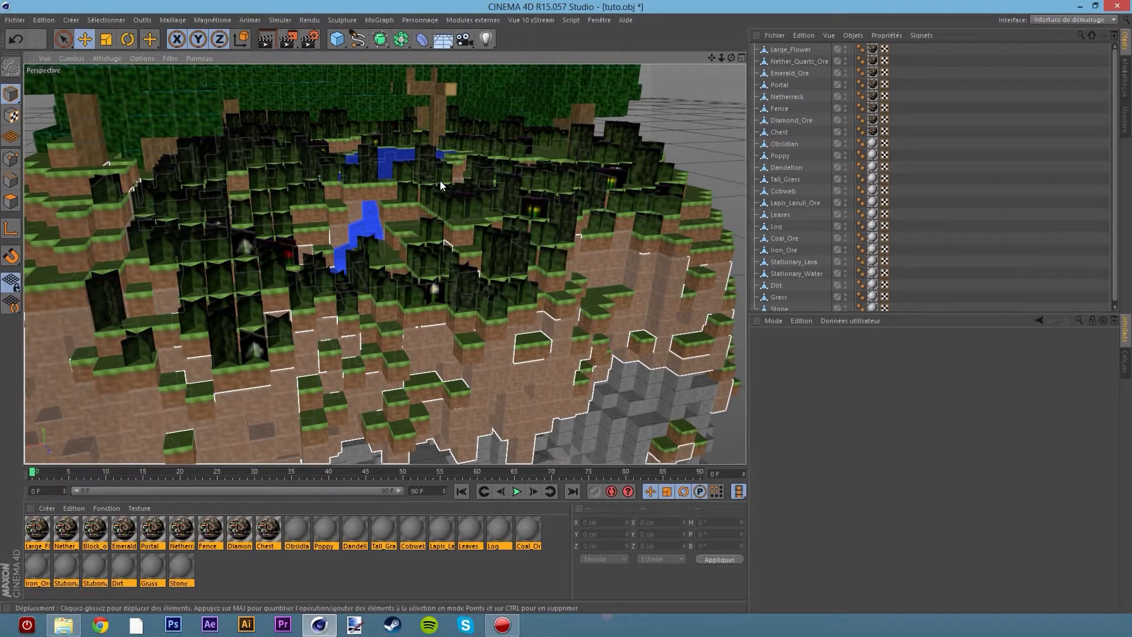
pyautogui.keyDown('alt'); pyautogui.moveTo(546, 207); pyautogui.dragTo(426, 282); pyautogui.keyUp('alt')
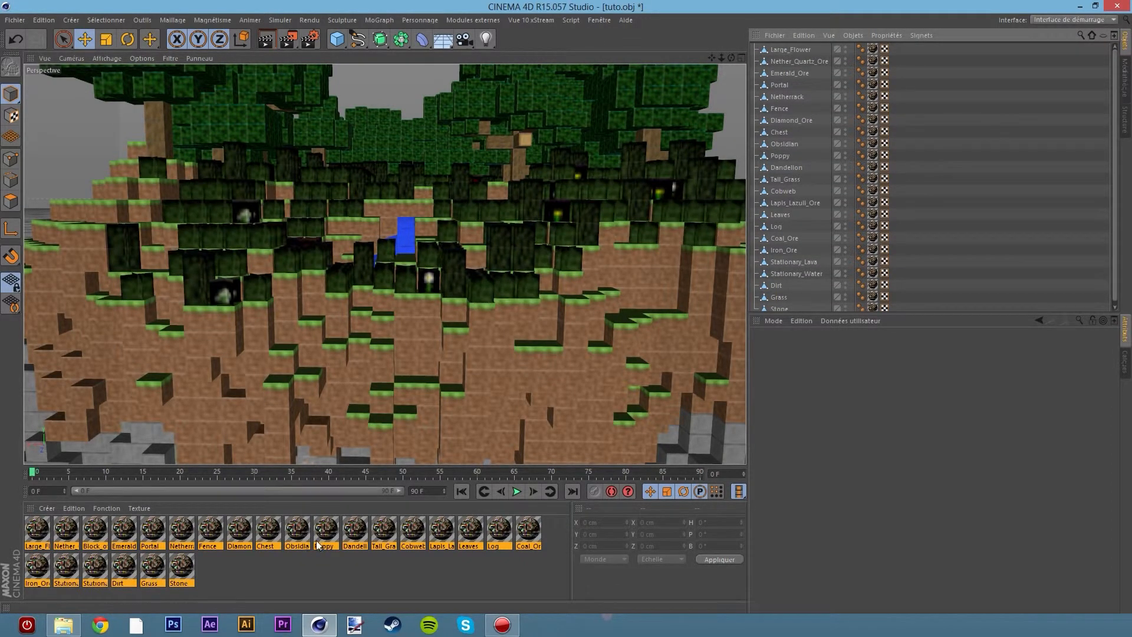
# Select all materials, enable their Alpha channel and show the Alpha channel's settings
pyautogui.click(172, 565)
pyautogui.keyDown('shift'); pyautogui.click(33, 526); pyautogui.keyUp('shift')
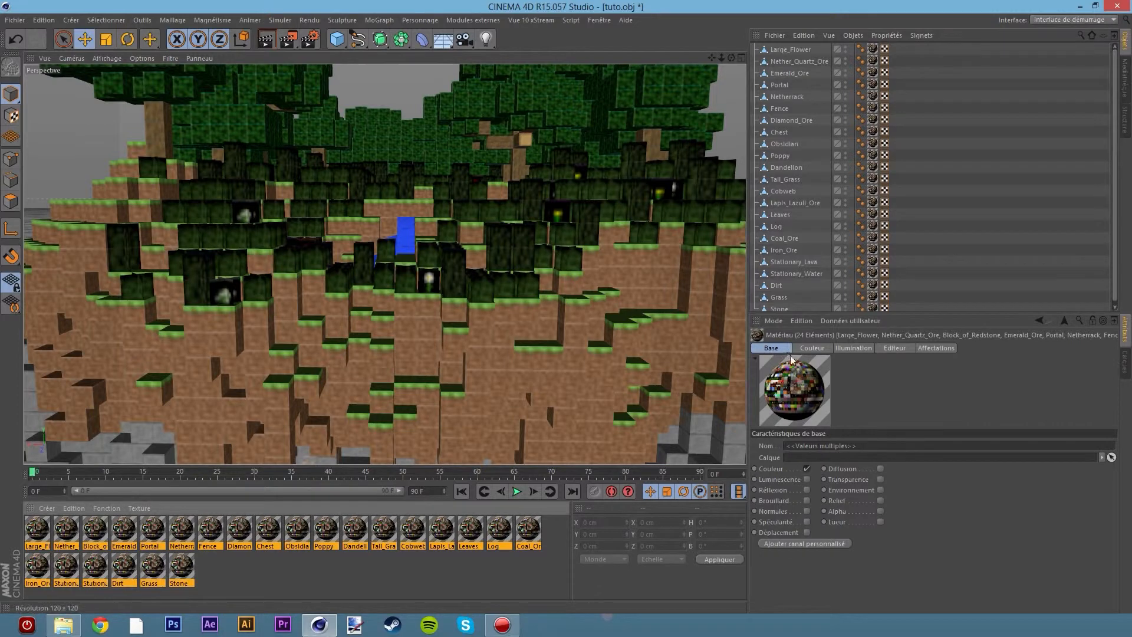
pyautogui.click(442, 534)
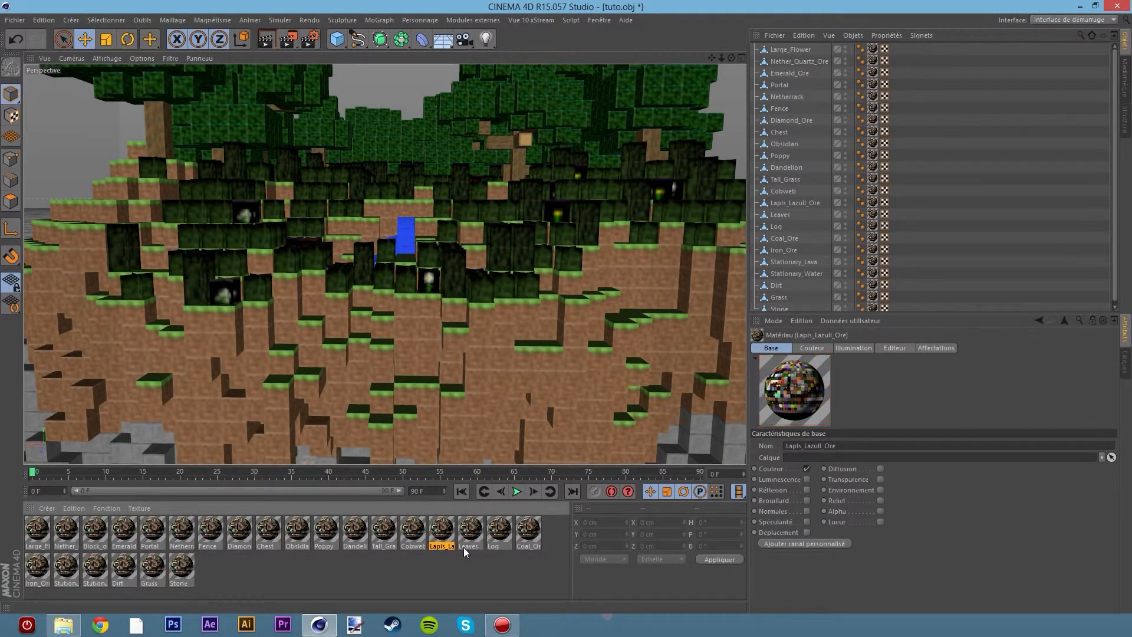
pyautogui.hotkey('ctrl', 'a')
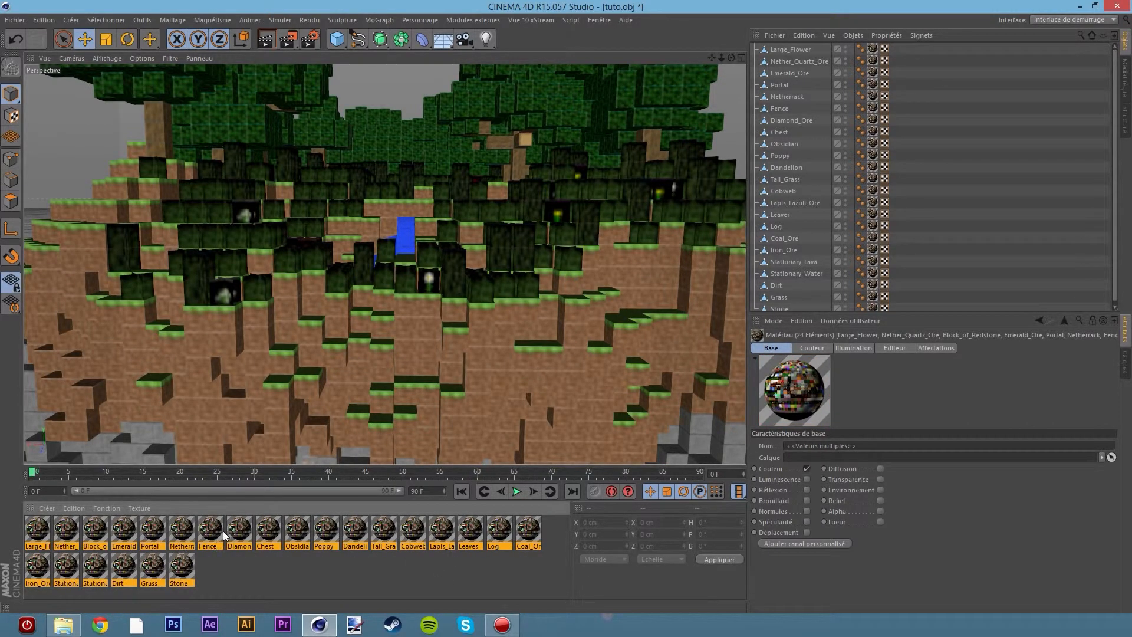
pyautogui.click(881, 512)
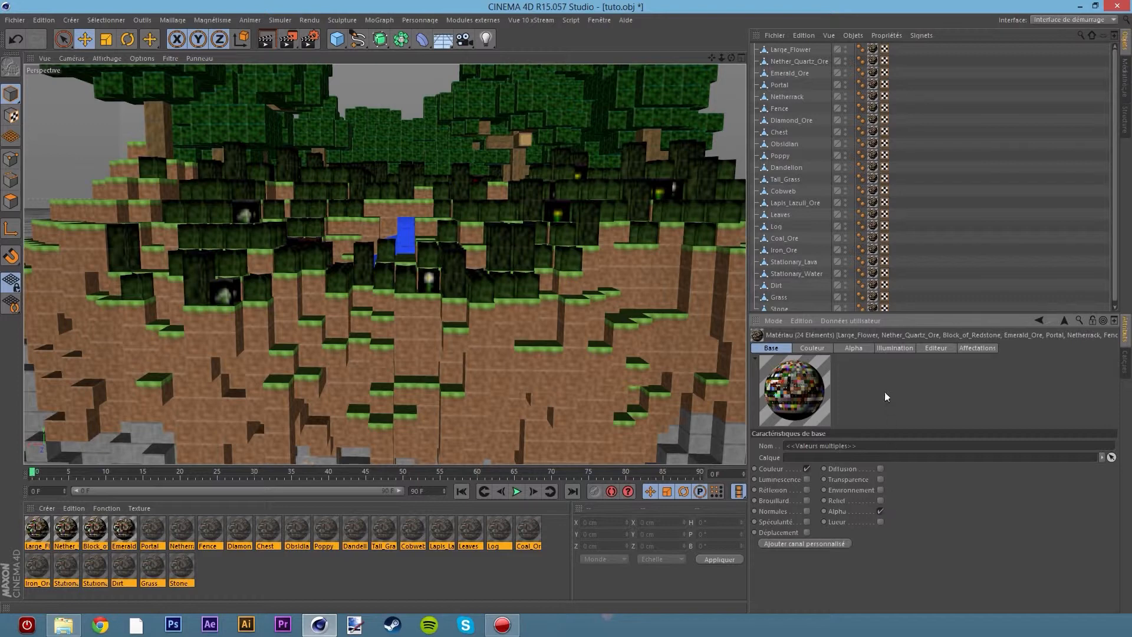
pyautogui.click(854, 348)
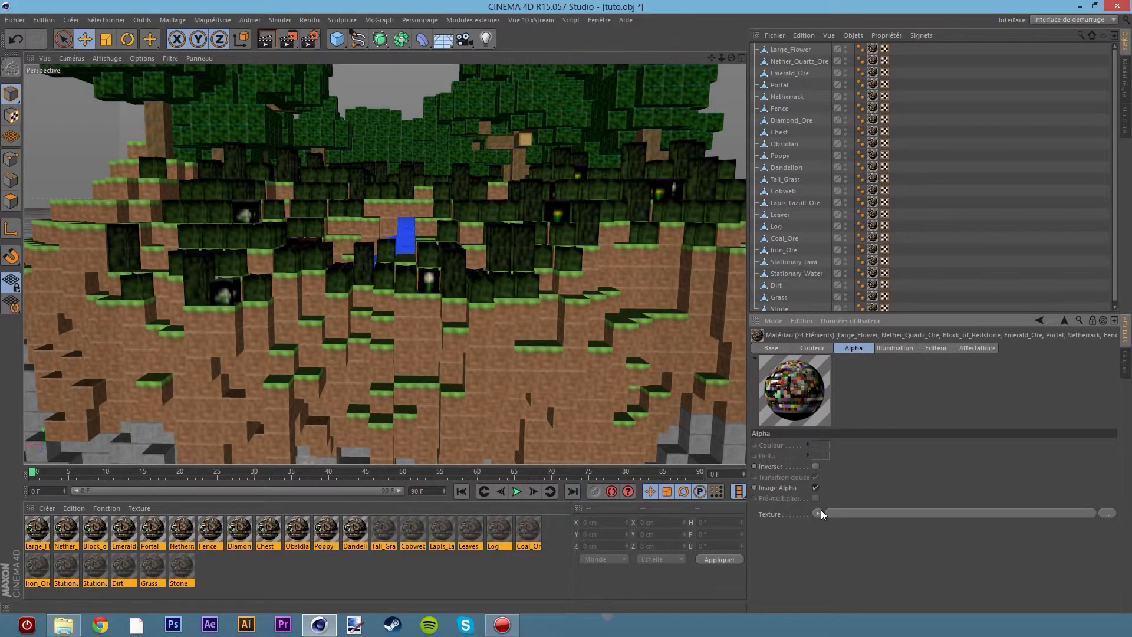
pyautogui.click(818, 514)
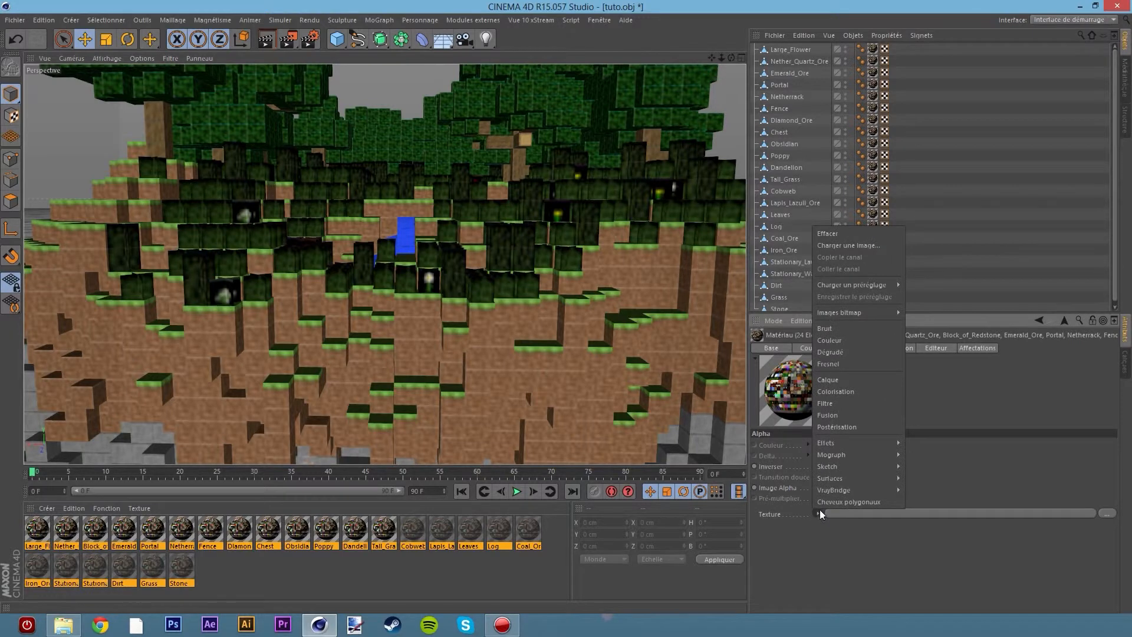
pyautogui.moveTo(880, 468)
pyautogui.click(923, 478)
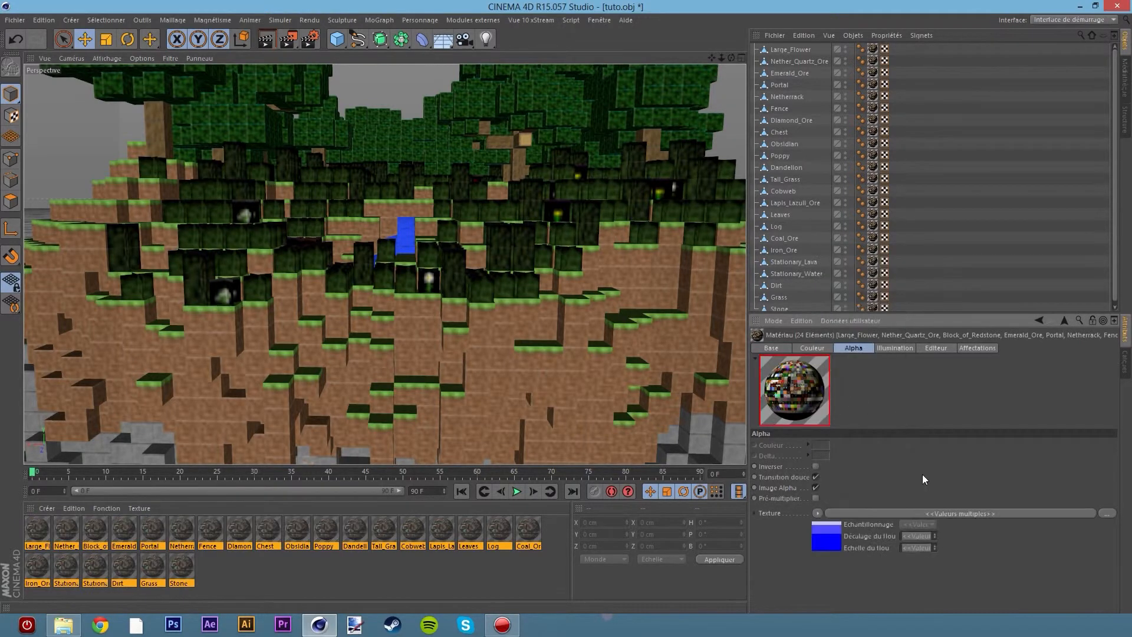
# Assign the already loaded bitmap tuto-RGBA.png as the alpha texture of all selected materials
pyautogui.click(818, 513)
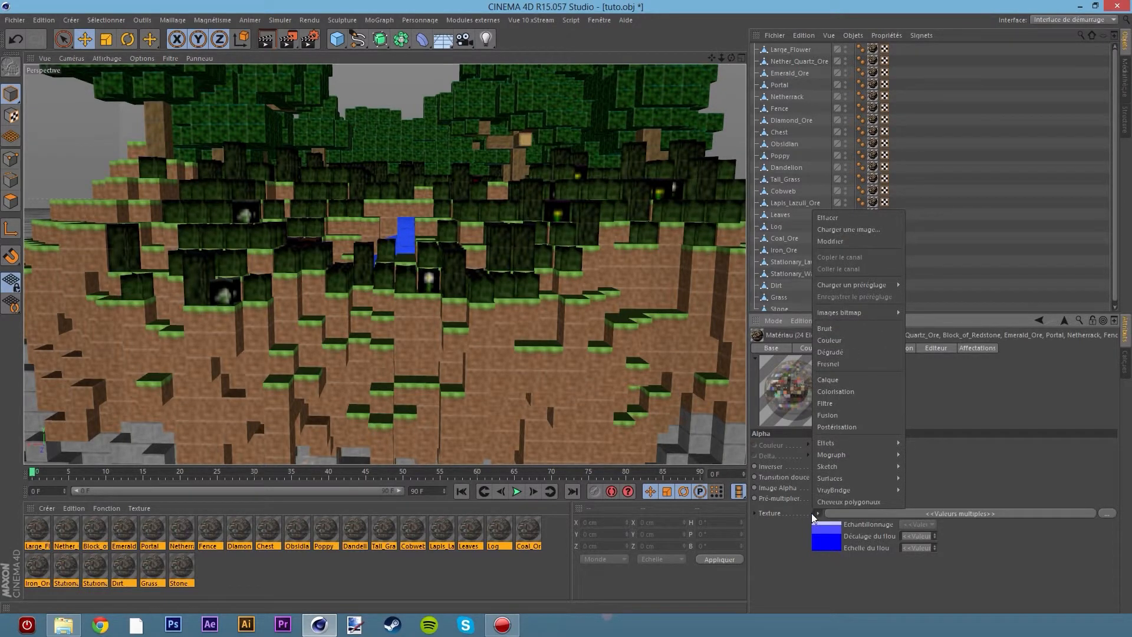
pyautogui.moveTo(854, 312)
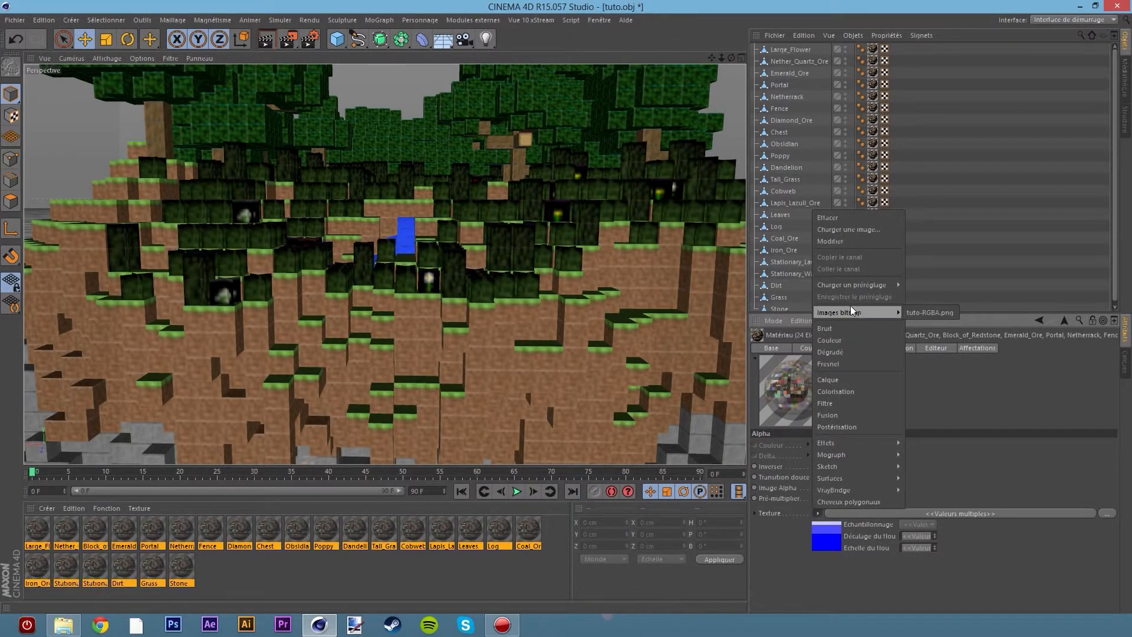
pyautogui.click(927, 313)
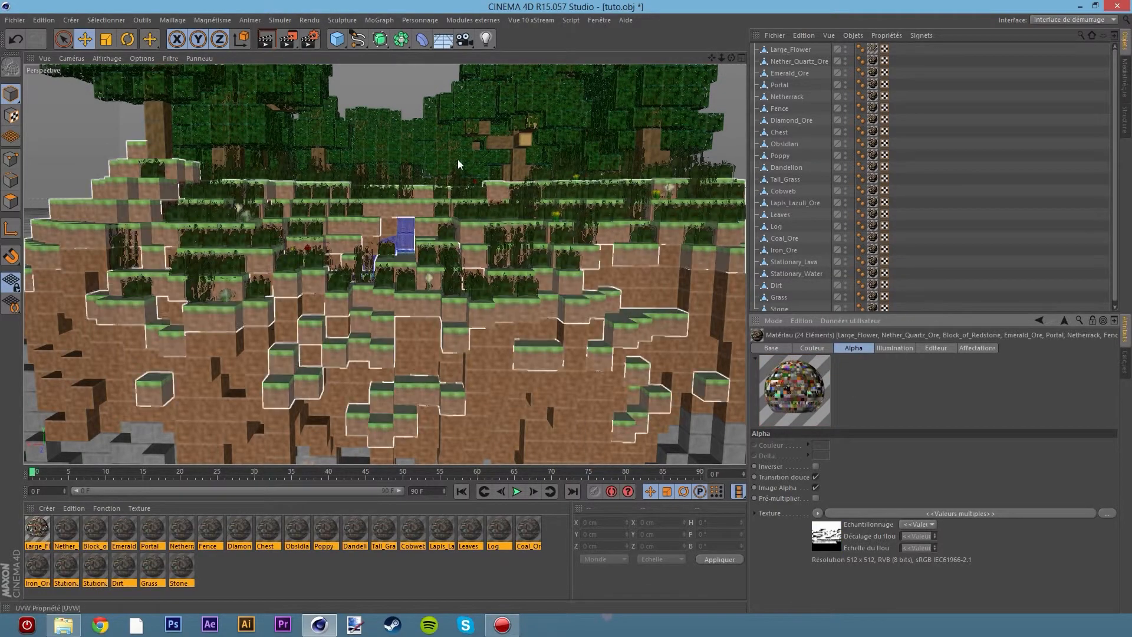
# Render a preview of the perspective view framing the island's trees, tall grass and pond
pyautogui.press('9')
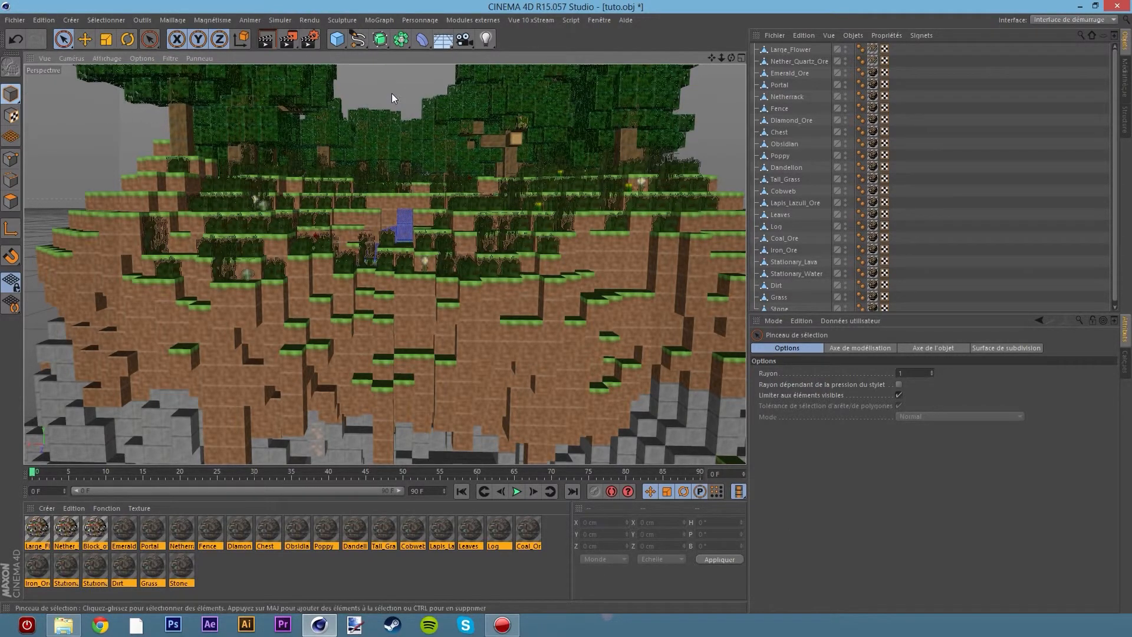
pyautogui.scroll(-5, 405, 104)
pyautogui.click(482, 157)
pyautogui.press('e')
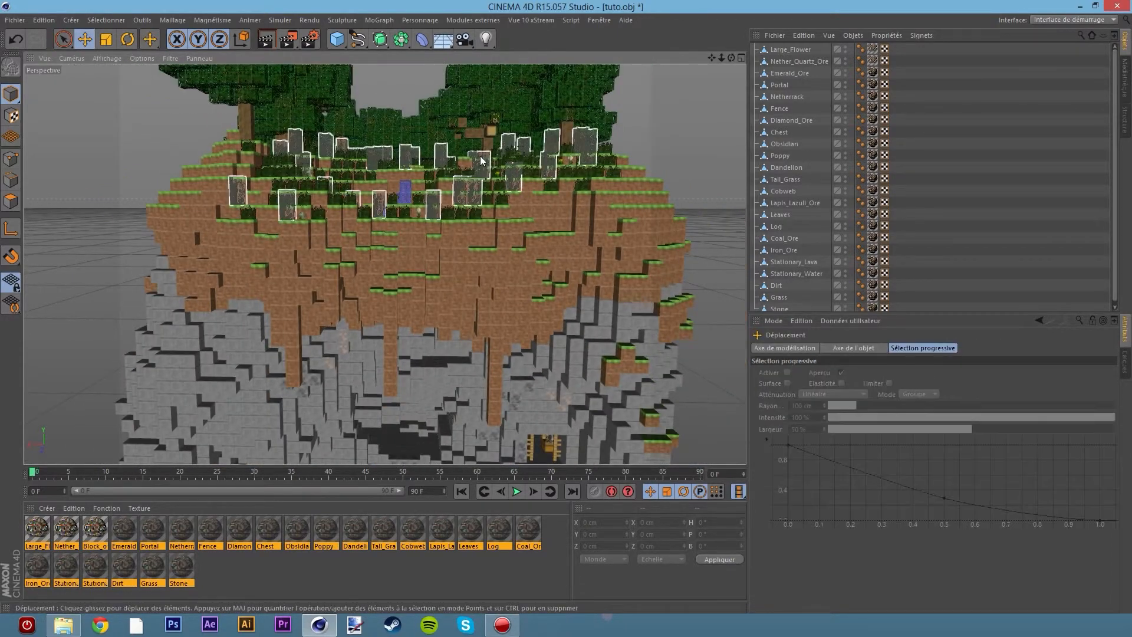
pyautogui.middleClick(459, 151)
pyautogui.middleClick(287, 148)
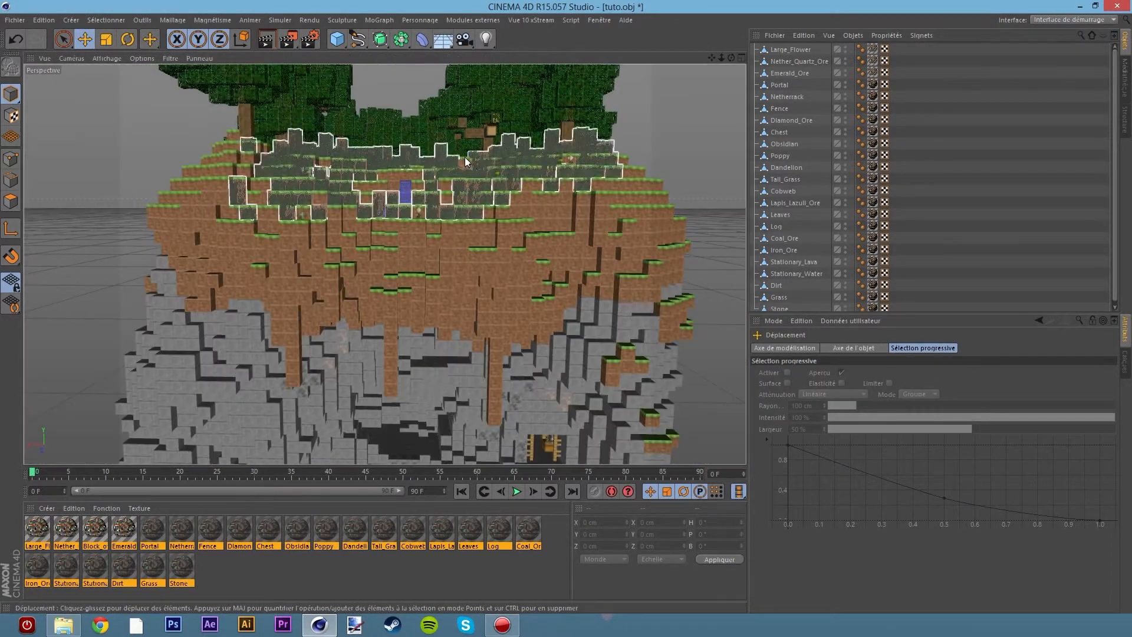
pyautogui.keyDown('alt'); pyautogui.moveTo(464, 157); pyautogui.dragTo(459, 209); pyautogui.keyUp('alt')
pyautogui.keyDown('alt'); pyautogui.moveTo(422, 171); pyautogui.dragTo(384, 244, button='middle'); pyautogui.keyUp('alt')
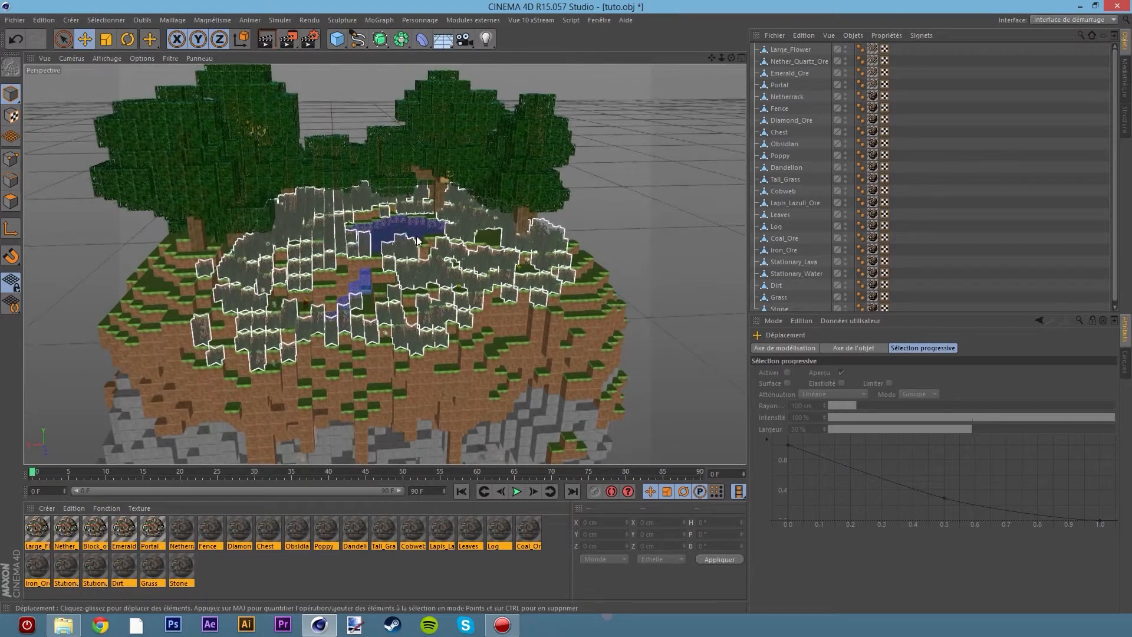
pyautogui.keyDown('alt'); pyautogui.moveTo(412, 237); pyautogui.dragTo(360, 157); pyautogui.keyUp('alt')
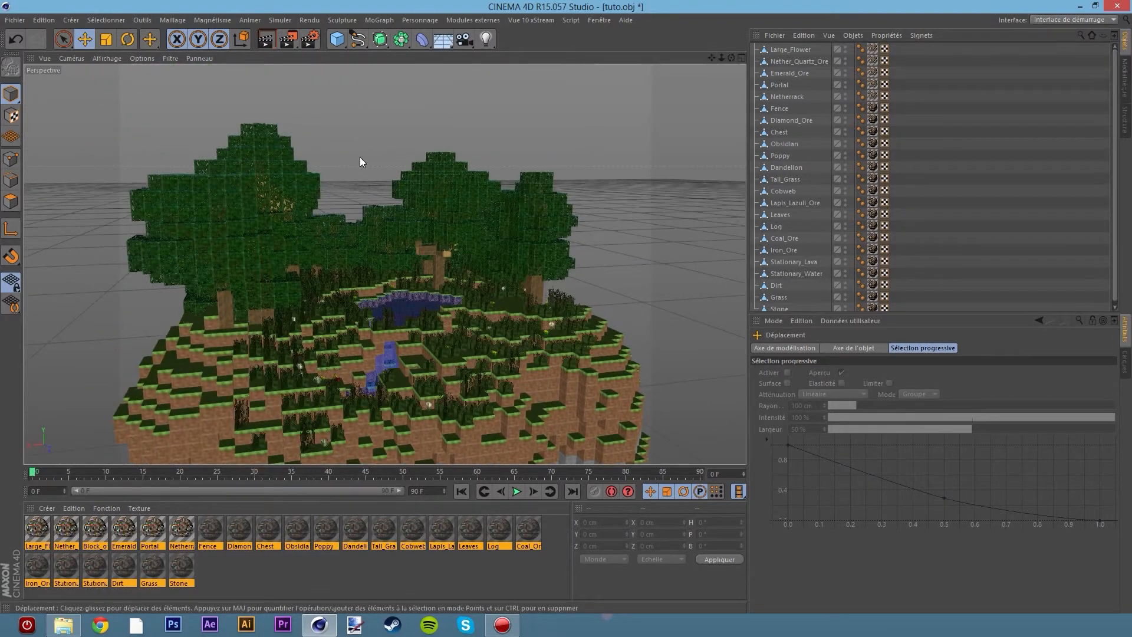
pyautogui.click(266, 40)
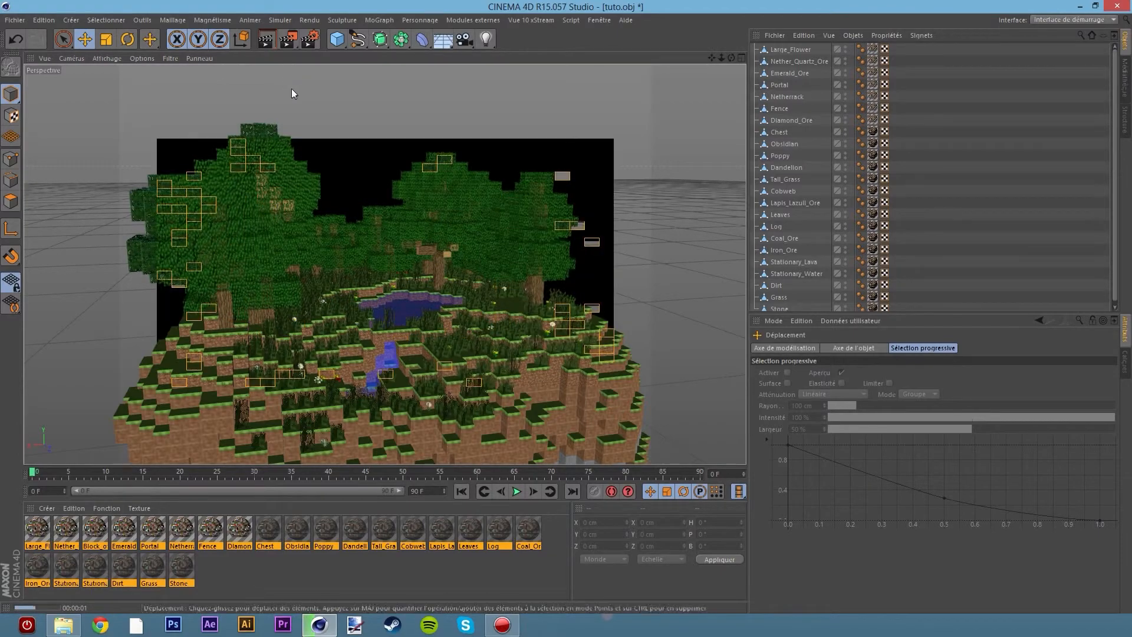
# Render a close-up preview of the pond and the surrounding tall grass
pyautogui.click(327, 330)
pyautogui.scroll(8, 326, 330)
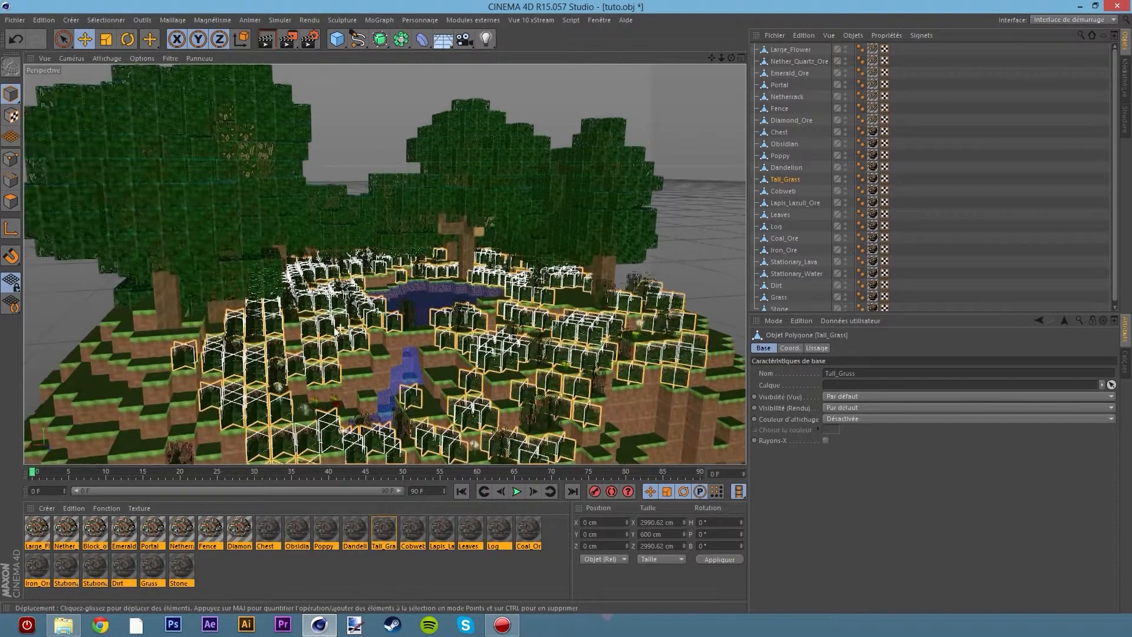
pyautogui.keyDown('alt'); pyautogui.moveTo(324, 326); pyautogui.dragTo(537, 275, button='right'); pyautogui.keyUp('alt')
pyautogui.moveTo(537, 275)
pyautogui.keyDown('alt'); pyautogui.mouseDown()
pyautogui.moveTo(515, 264)
pyautogui.moveTo(559, 276)
pyautogui.mouseUp(); pyautogui.keyUp('alt')
pyautogui.click(266, 39)
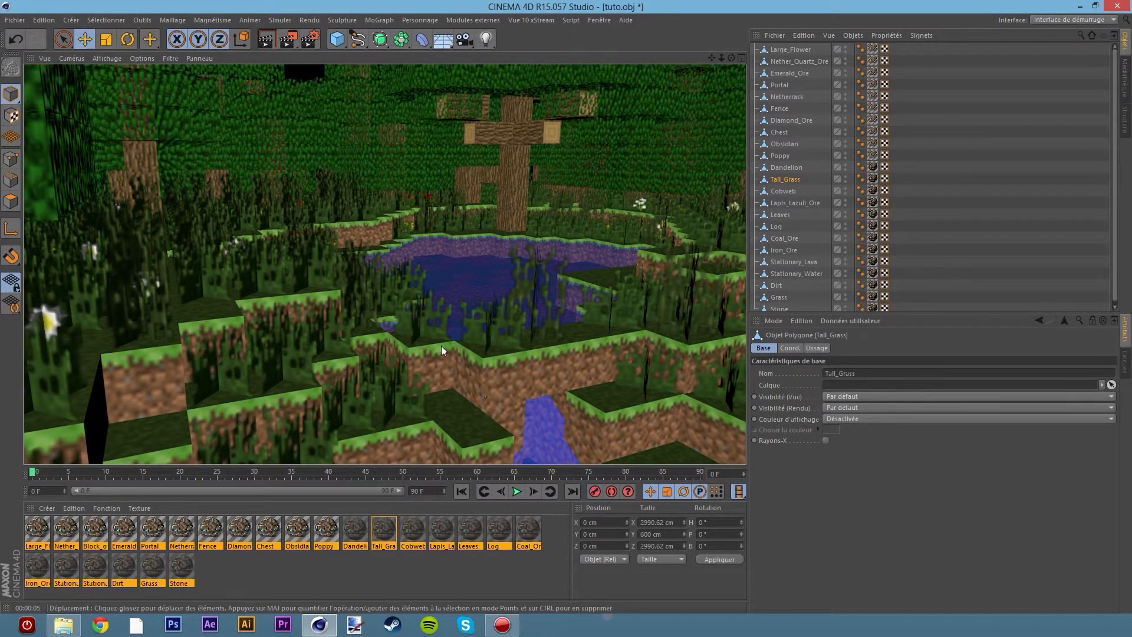
# Set the alpha texture's sampling (Echantillonnage) to Sans for all the materials
pyautogui.click(311, 73)
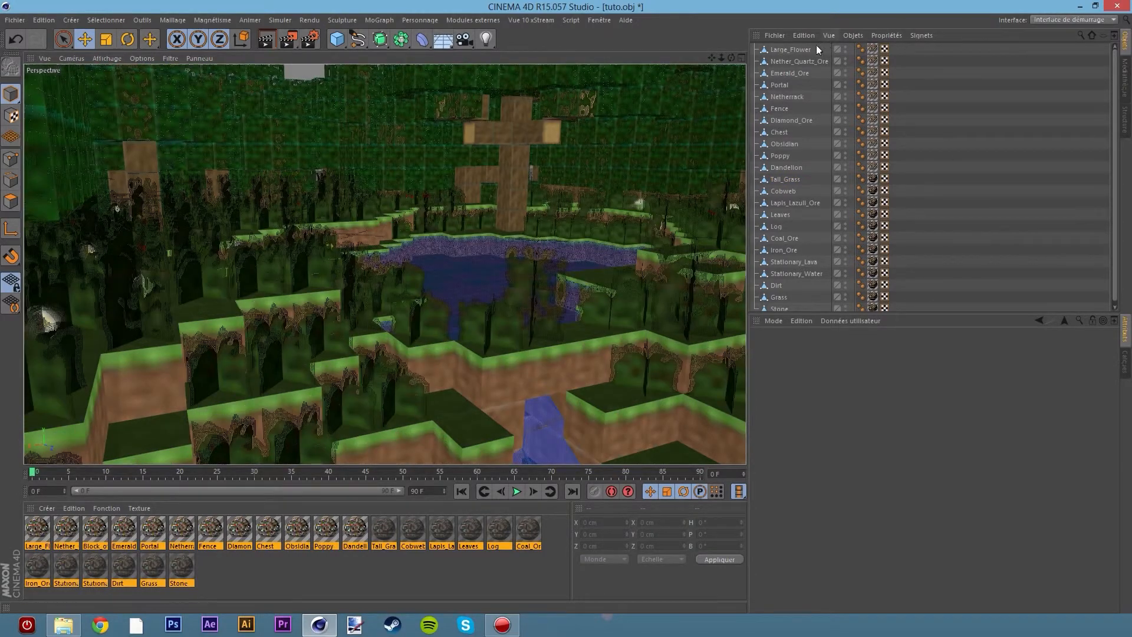
pyautogui.hotkey('ctrl', 'a')
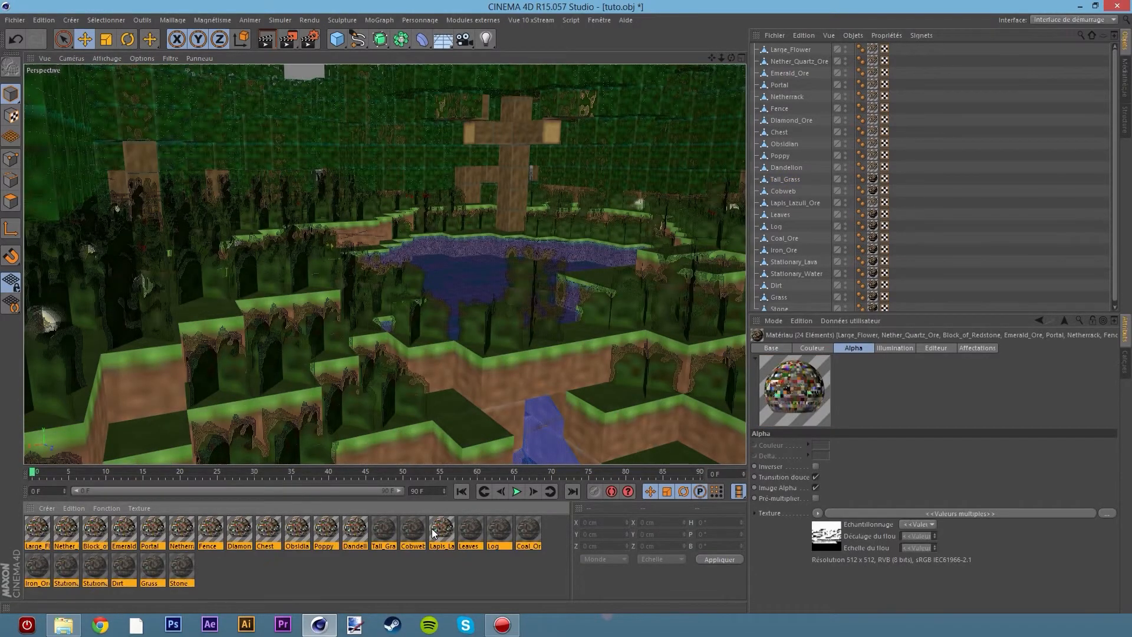
pyautogui.click(931, 523)
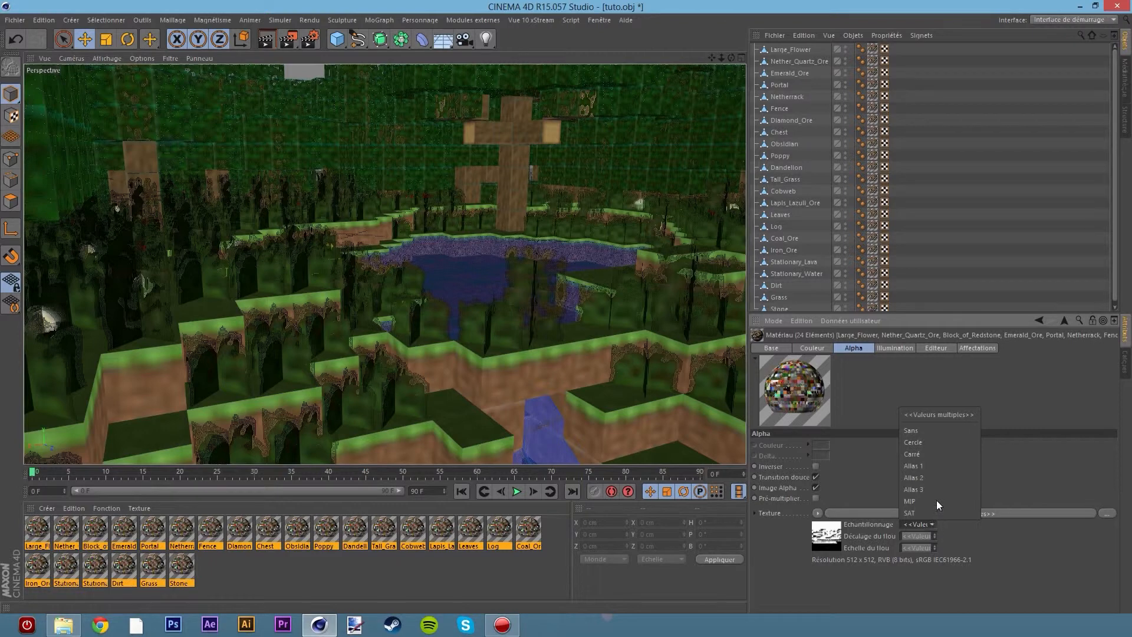
pyautogui.click(923, 431)
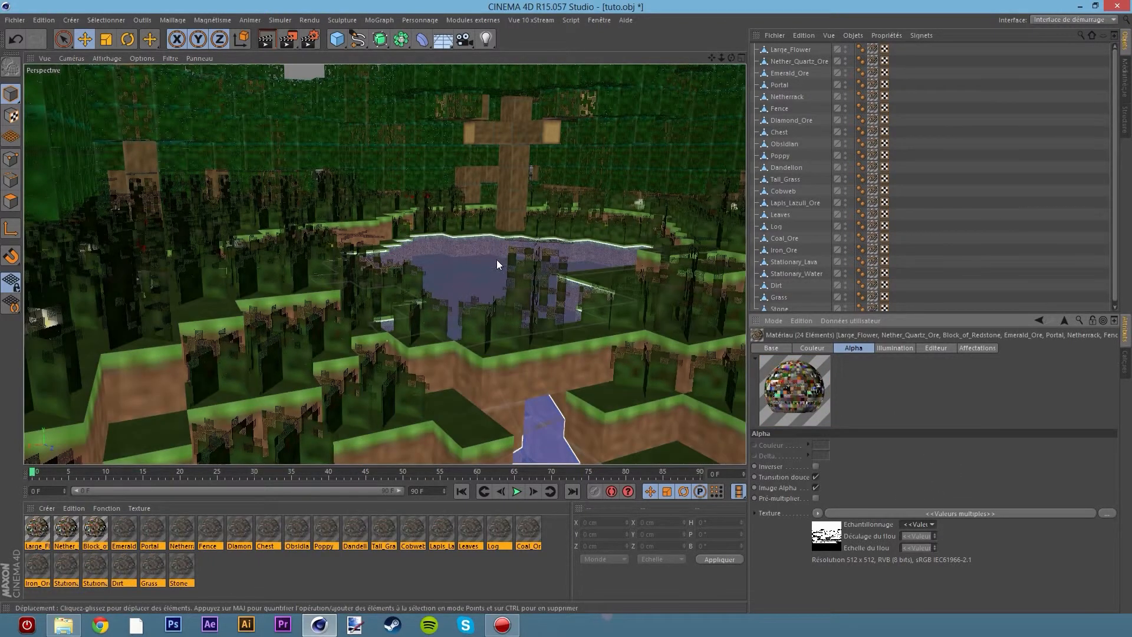
# Reselect all materials and set the sampling of their colour texture to Sans
pyautogui.click(446, 531)
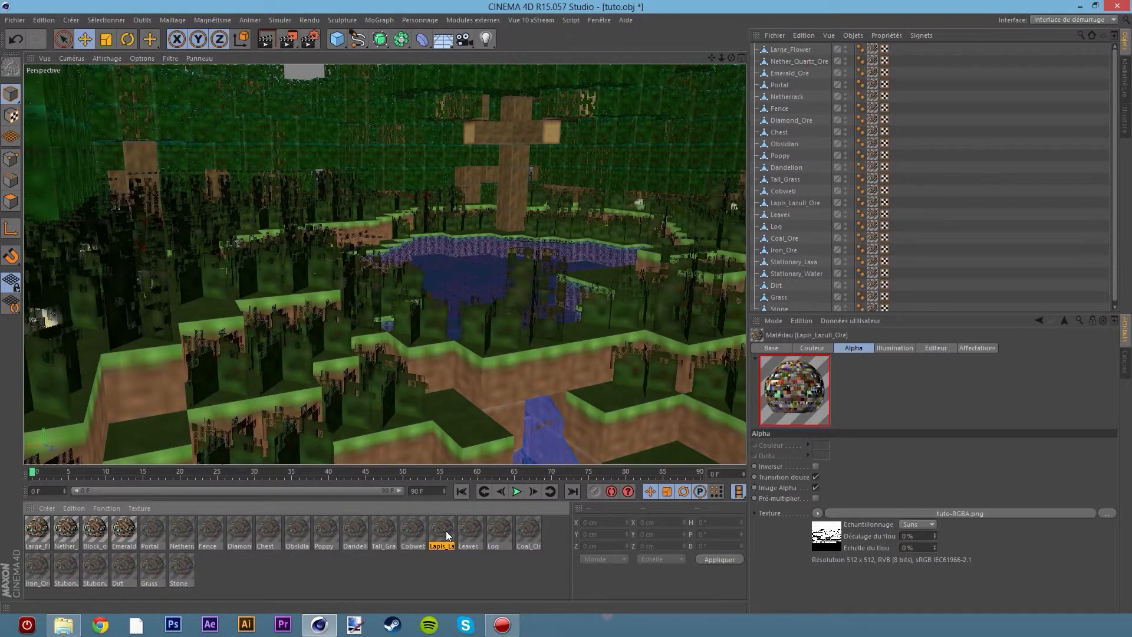
pyautogui.hotkey('ctrl', 'a')
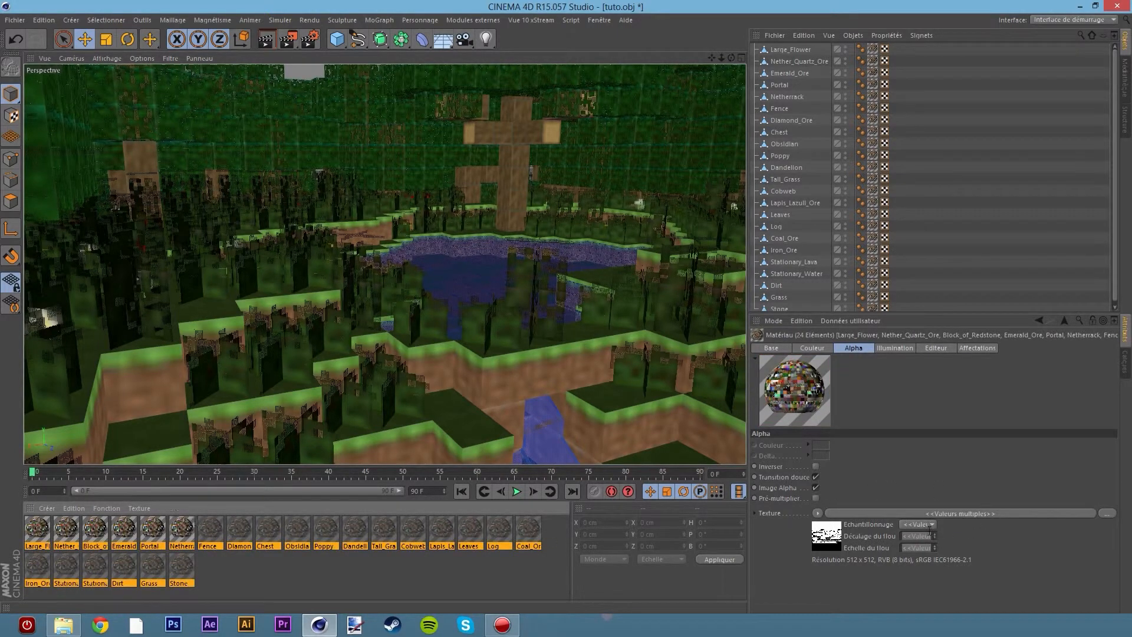
pyautogui.click(807, 348)
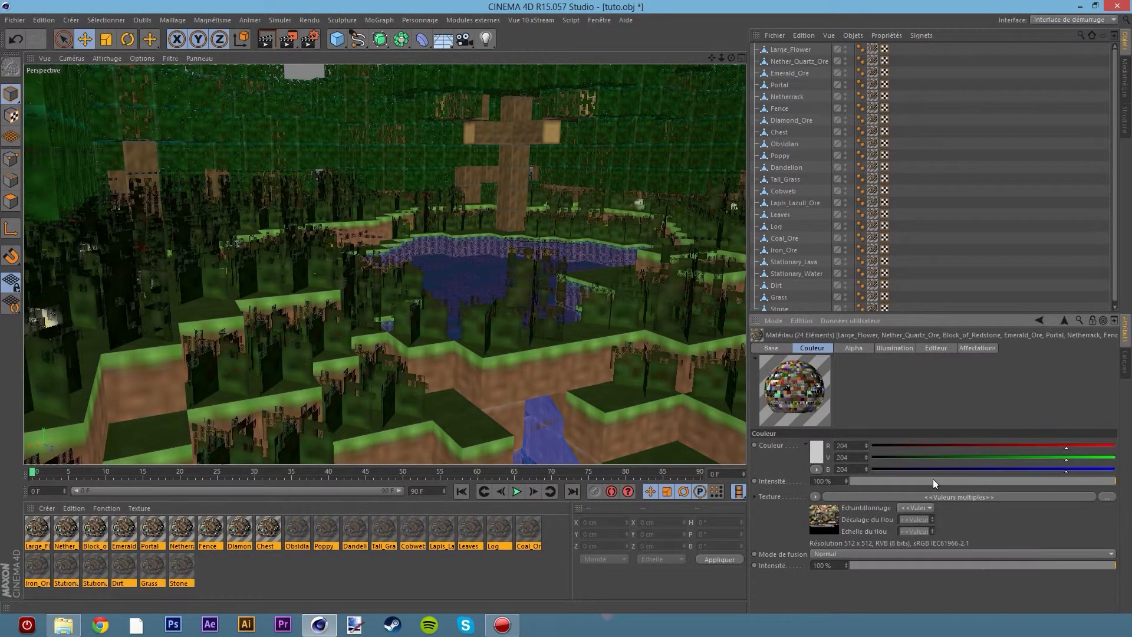
pyautogui.click(922, 507)
pyautogui.click(922, 413)
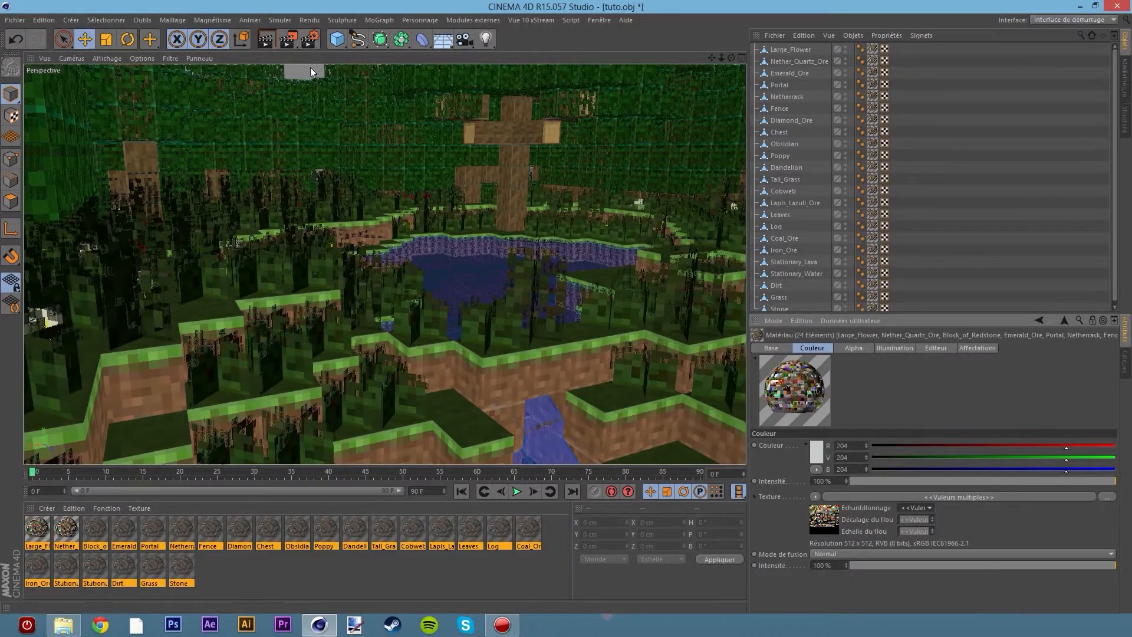
# Render the pond close-up again and examine the whole build from the treetops down to the Nether layer
pyautogui.click(266, 40)
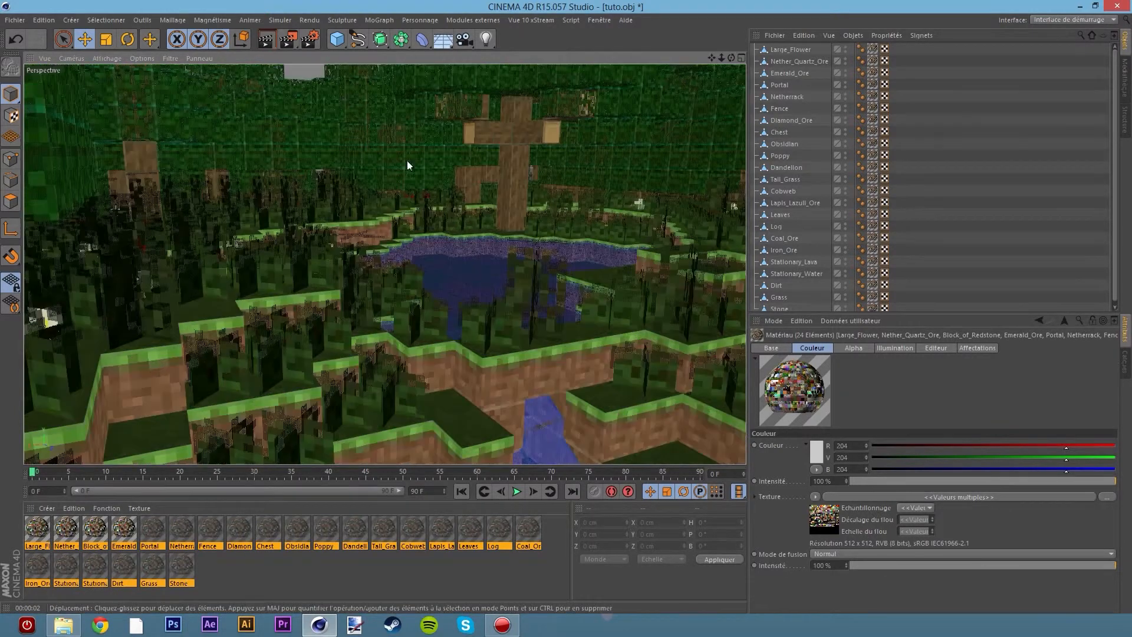
pyautogui.scroll(-3, 431, 186)
pyautogui.scroll(-5, 432, 188)
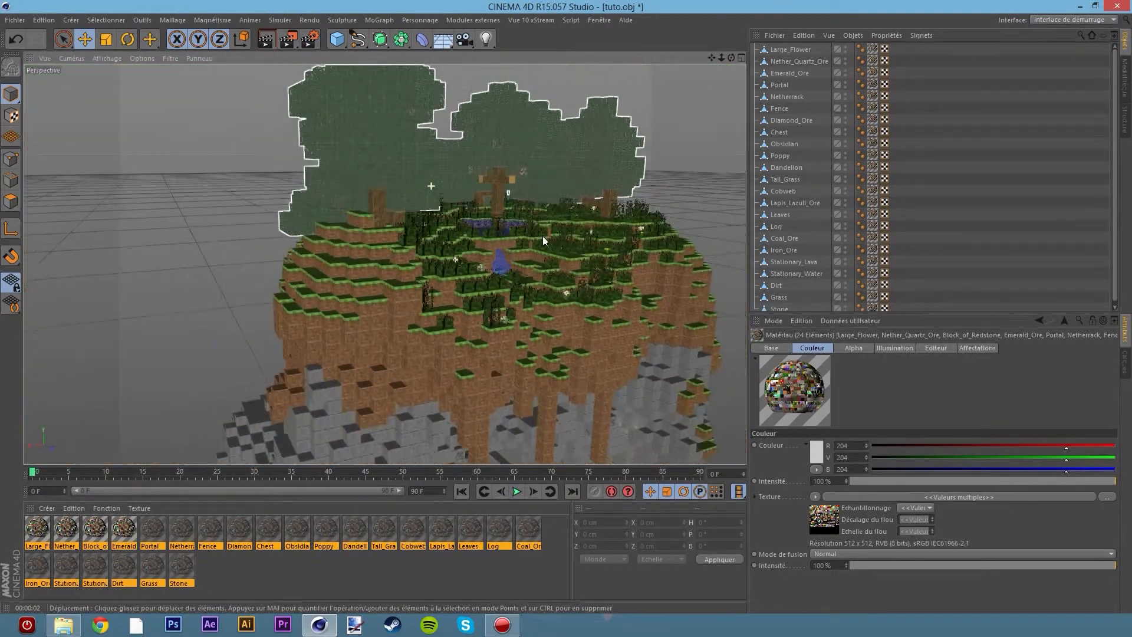
pyautogui.middleClick(436, 184)
pyautogui.middleClick(288, 162)
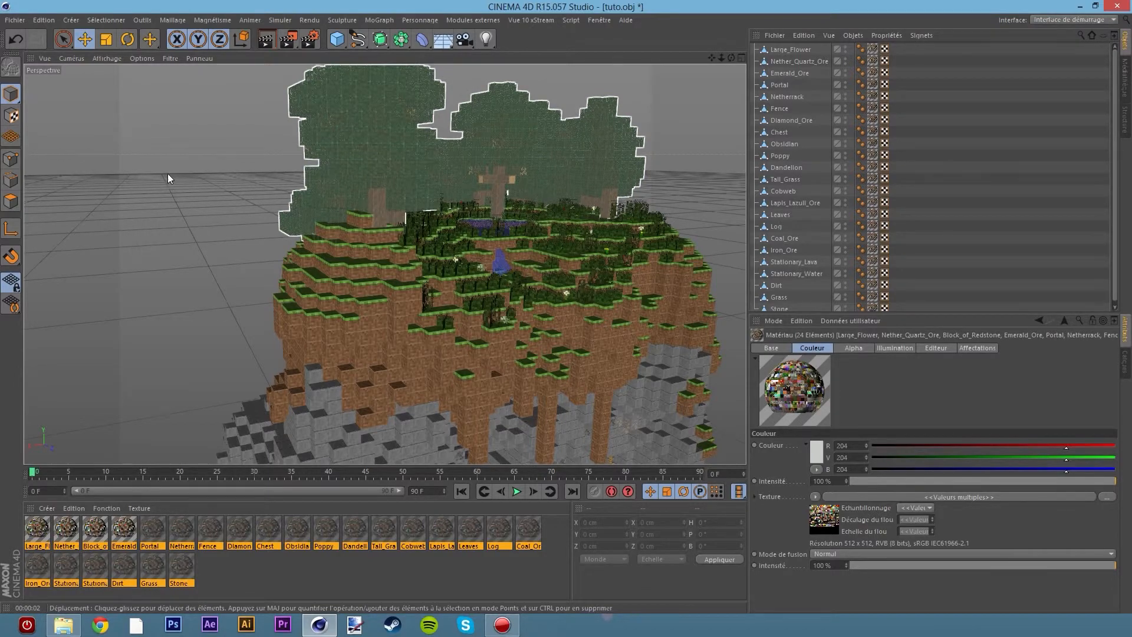
pyautogui.keyDown('alt'); pyautogui.moveTo(178, 172); pyautogui.dragTo(188, 171); pyautogui.keyUp('alt')
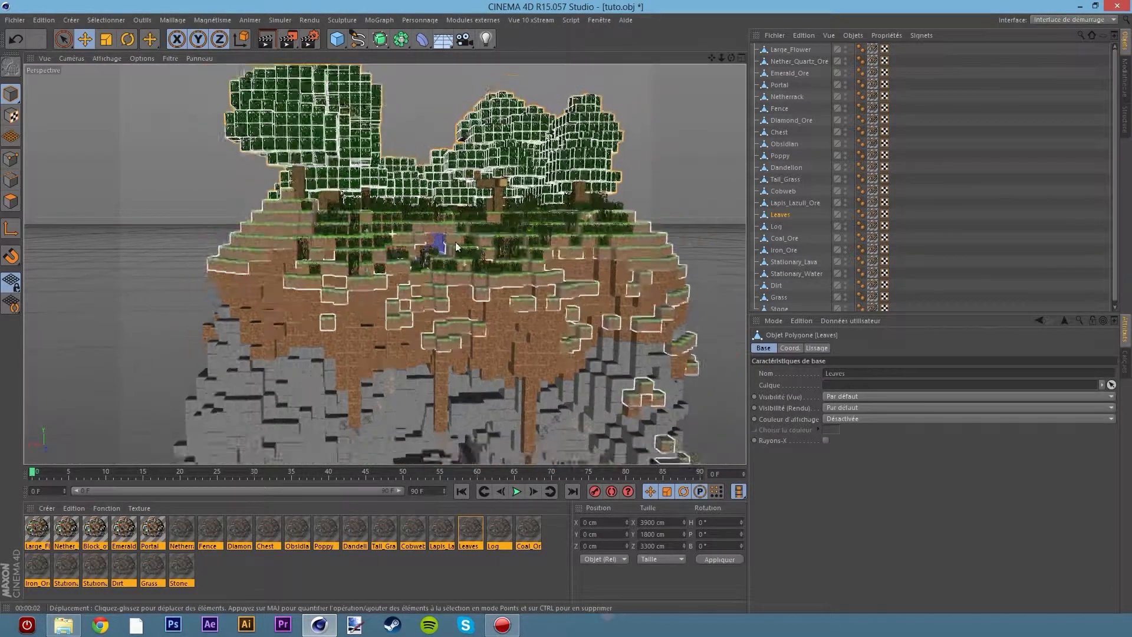
pyautogui.scroll(-4, 455, 242)
pyautogui.keyDown('alt'); pyautogui.moveTo(465, 338); pyautogui.dragTo(384, 263, button='middle'); pyautogui.keyUp('alt')
pyautogui.scroll(-2, 516, 238)
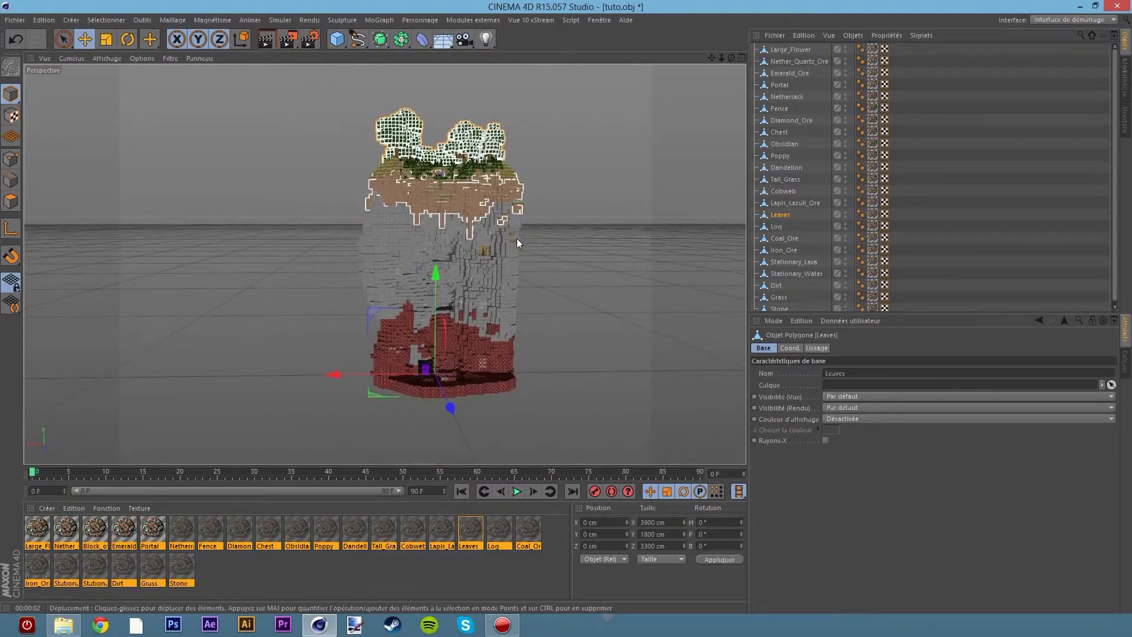
pyautogui.scroll(3, 516, 239)
pyautogui.click(548, 256)
pyautogui.keyDown('alt'); pyautogui.moveTo(547, 173); pyautogui.dragTo(572, 202); pyautogui.keyUp('alt')
pyautogui.keyDown('alt'); pyautogui.moveTo(444, 150); pyautogui.dragTo(377, 230, button='middle'); pyautogui.keyUp('alt')
pyautogui.keyDown('alt'); pyautogui.moveTo(378, 230); pyautogui.dragTo(164, 197); pyautogui.keyUp('alt')
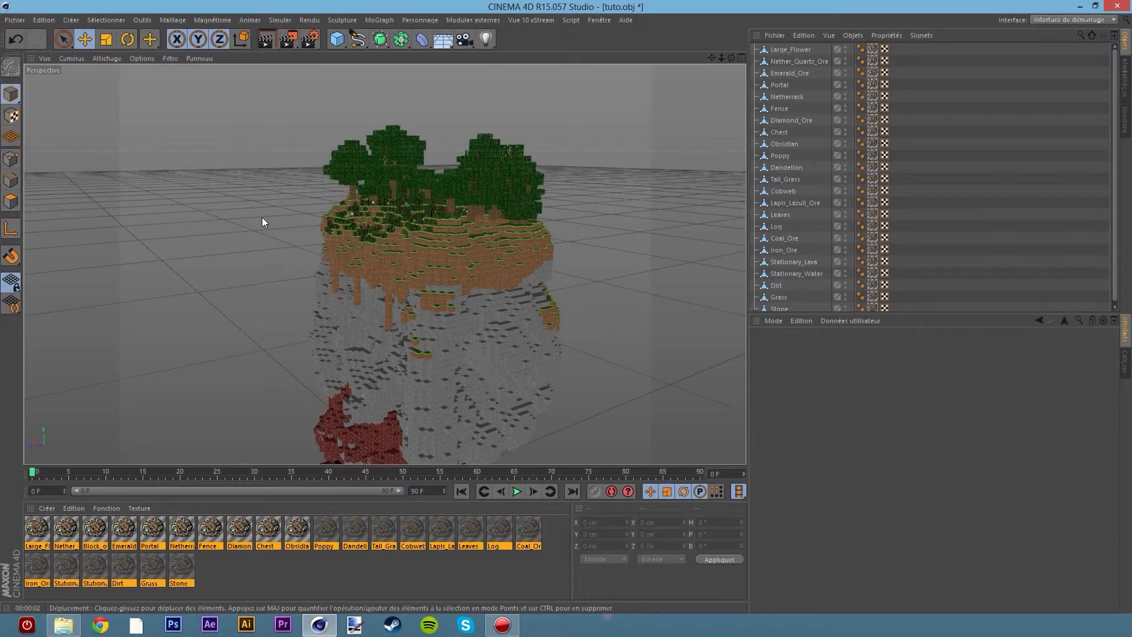
pyautogui.click(392, 179)
pyautogui.keyDown('alt'); pyautogui.moveTo(294, 181); pyautogui.dragTo(503, 184); pyautogui.keyUp('alt')
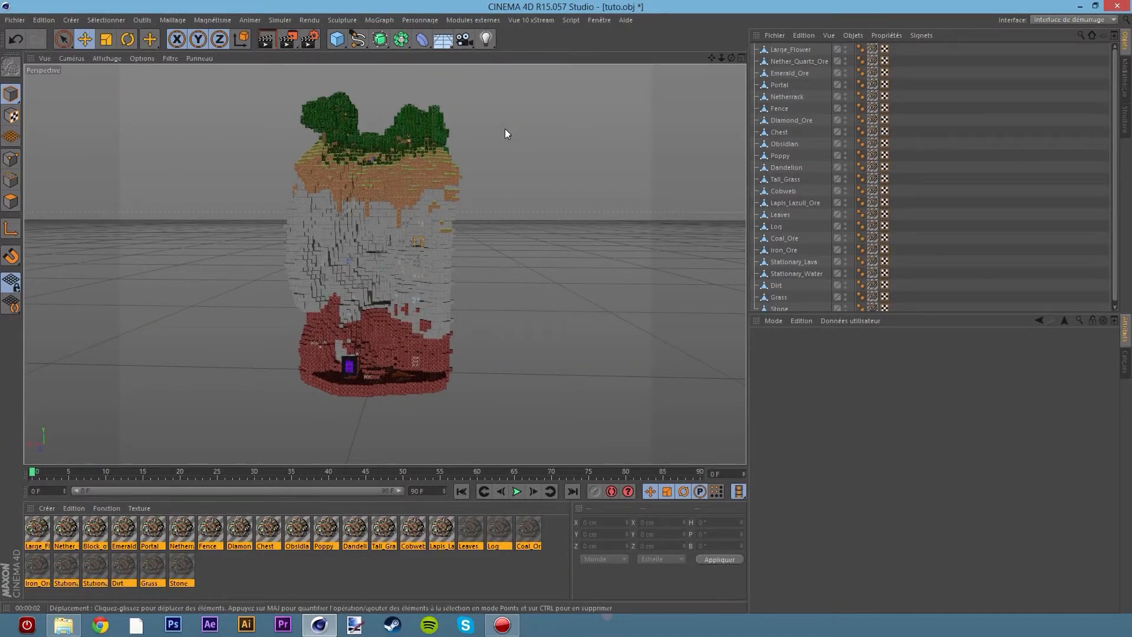
pyautogui.keyDown('alt'); pyautogui.moveTo(458, 187); pyautogui.dragTo(423, 237); pyautogui.keyUp('alt')
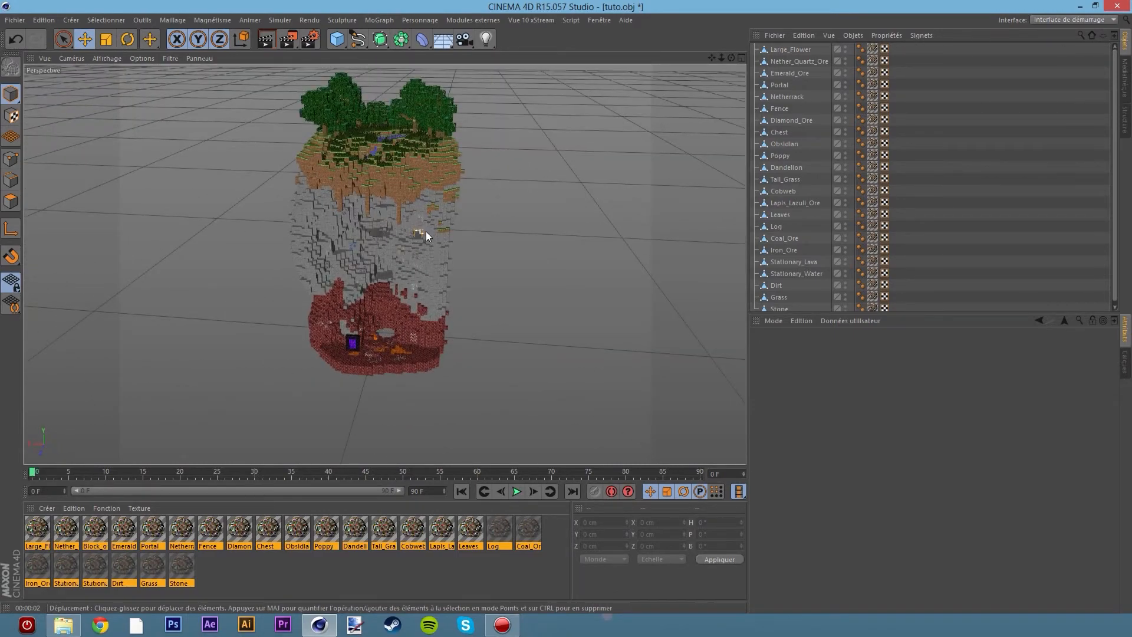